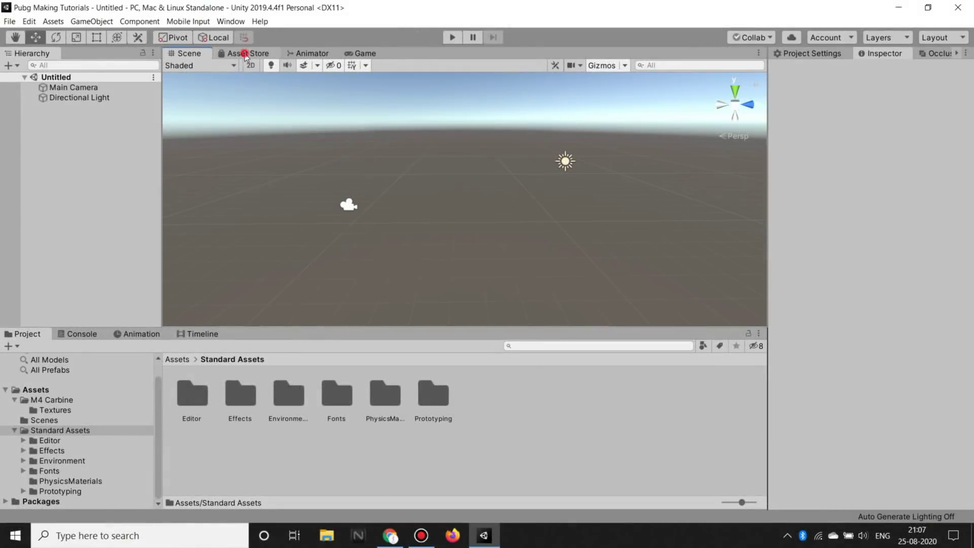
# Step: Search the in-editor Asset Store for 'standard assets' and view the Standard Assets product page
pyautogui.click(245, 53)
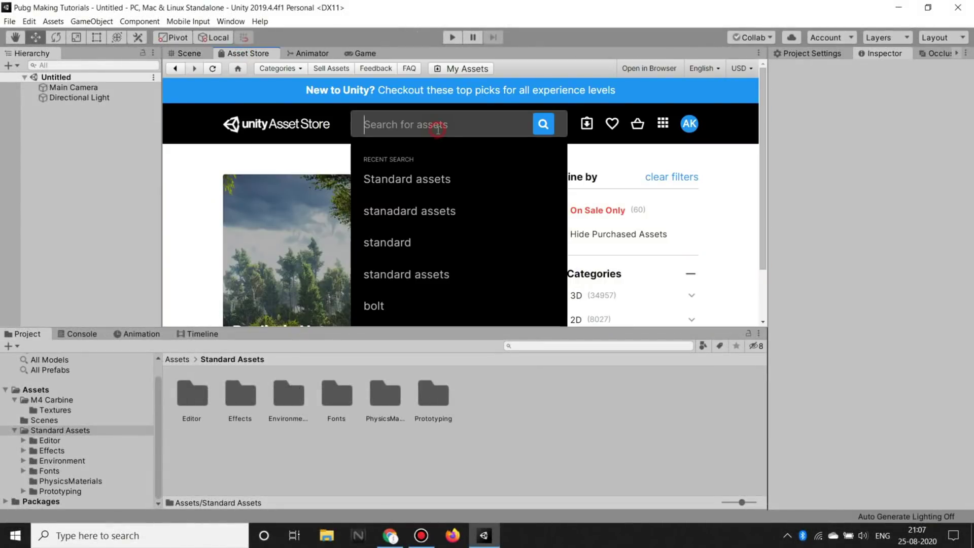
pyautogui.write('standard assets')
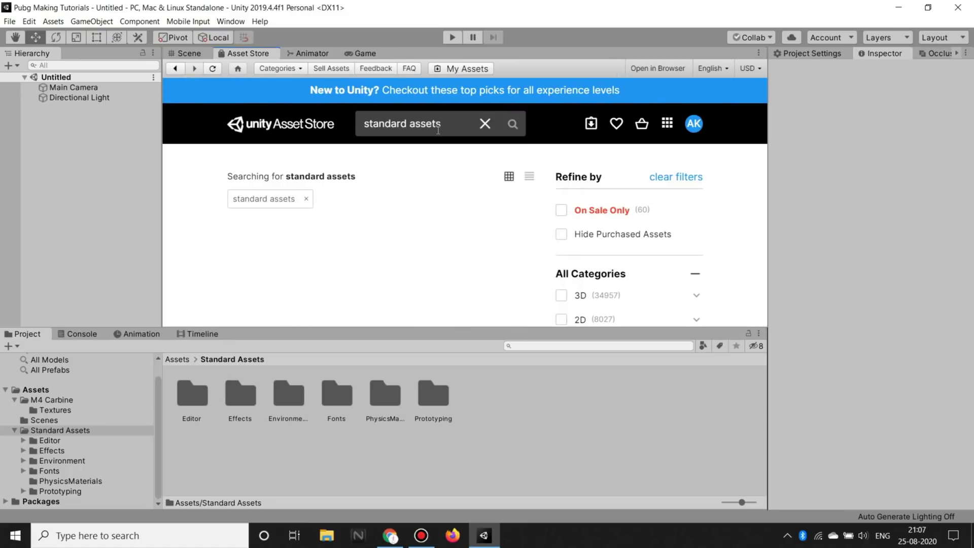
pyautogui.scroll(-5, 391, 241)
pyautogui.scroll(-2, 423, 217)
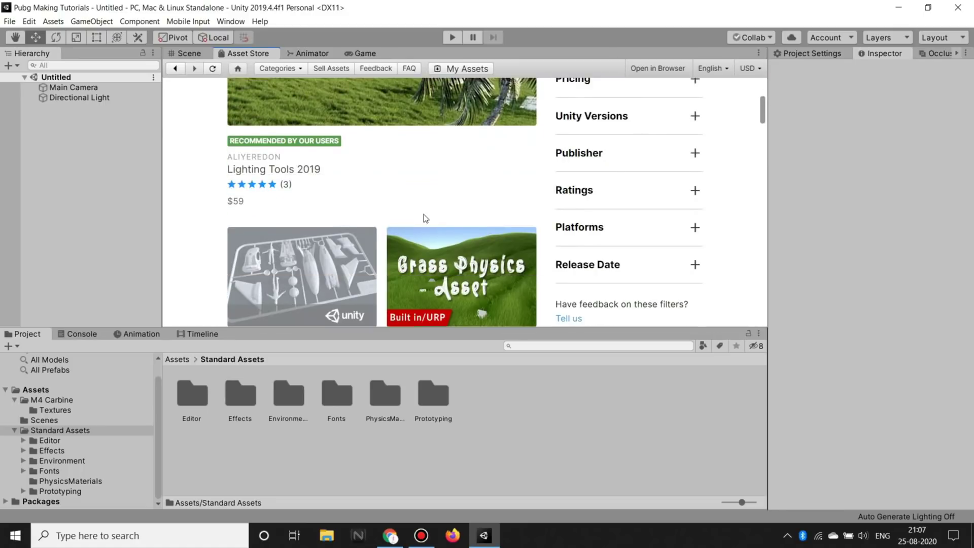
pyautogui.scroll(-3, 309, 156)
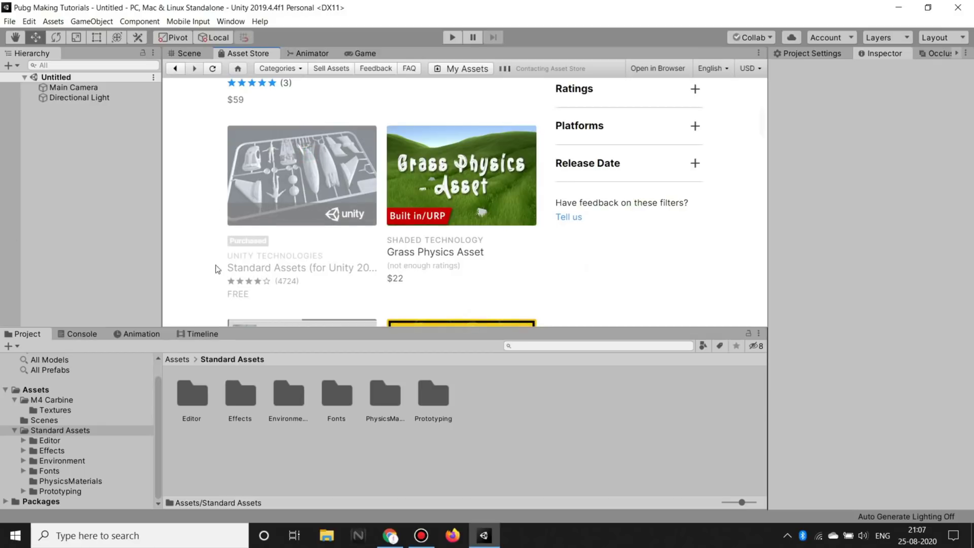
pyautogui.click(304, 195)
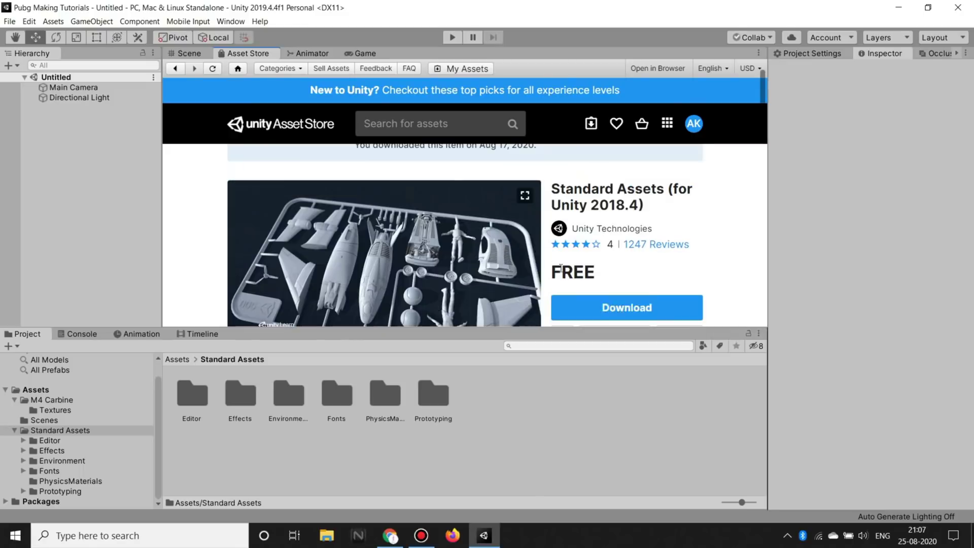
pyautogui.scroll(-1, 671, 269)
pyautogui.scroll(-2, 615, 226)
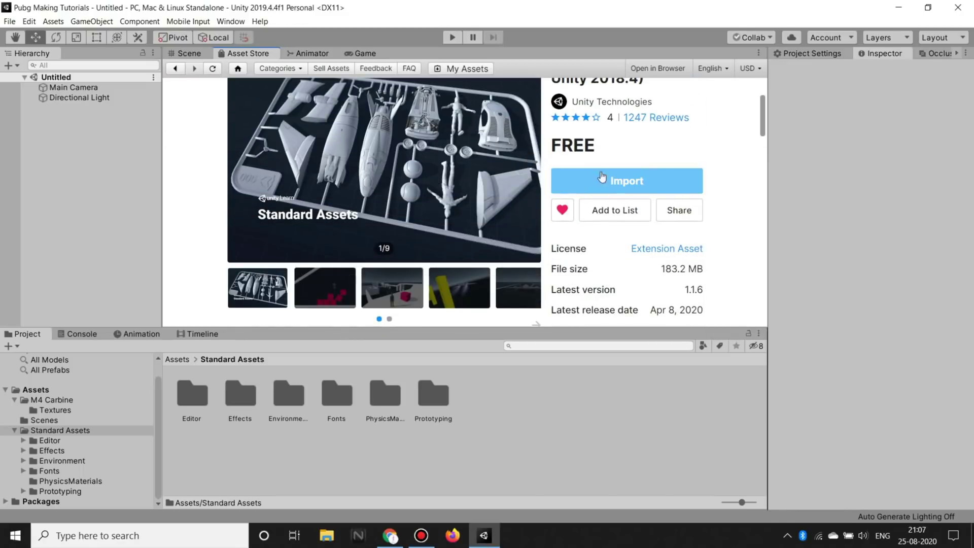
# Step: Open and close the Package Manager, then orbit the empty scene view
pyautogui.click(138, 22)
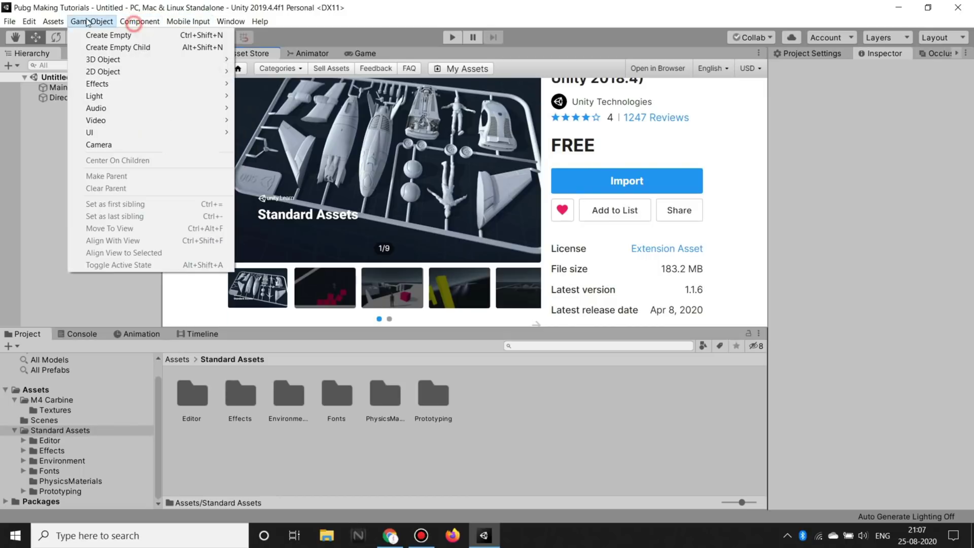
pyautogui.click(278, 92)
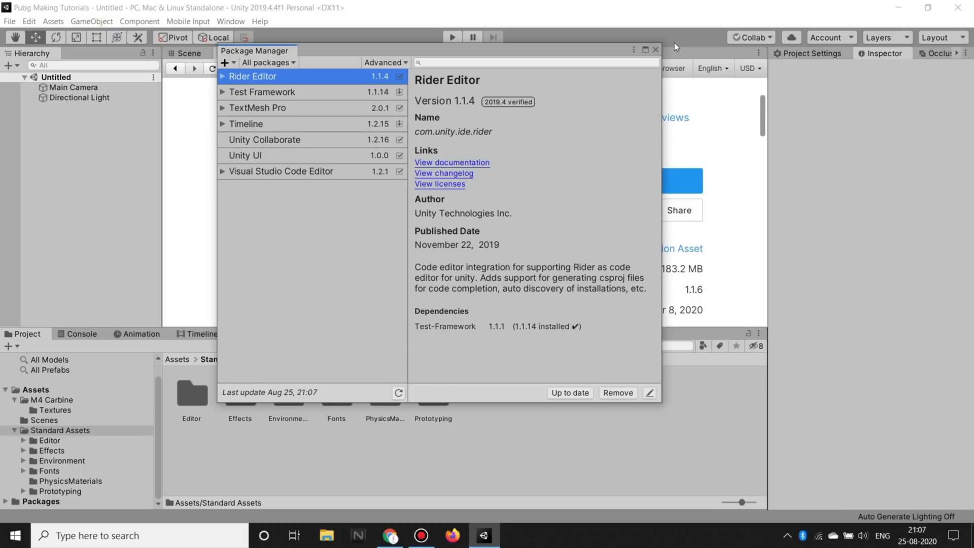
pyautogui.click(658, 49)
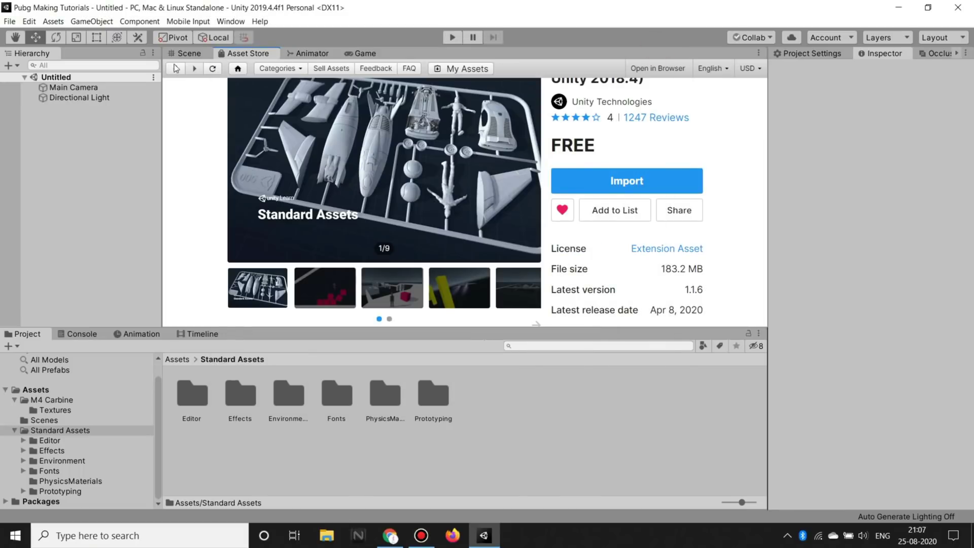
pyautogui.click(187, 53)
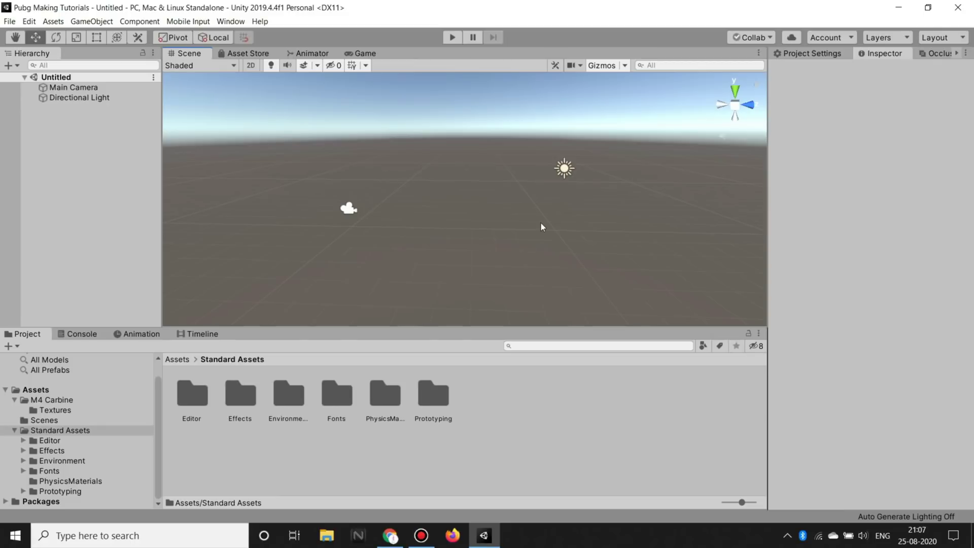
pyautogui.moveTo(504, 199)
pyautogui.mouseDown(button='right')
pyautogui.moveTo(491, 208)
pyautogui.moveTo(515, 220)
pyautogui.moveTo(546, 180)
pyautogui.mouseUp(button='right')
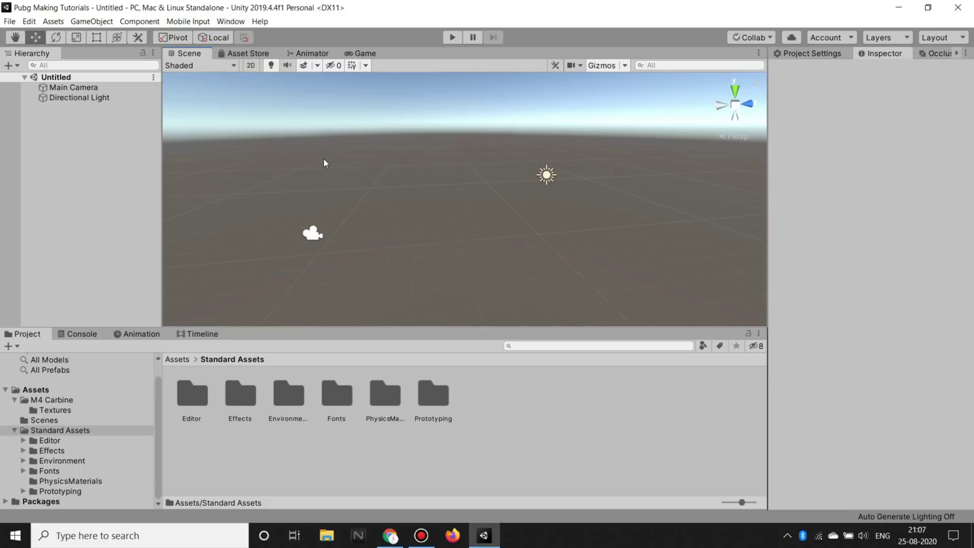
pyautogui.moveTo(565, 256)
pyautogui.mouseDown(button='right')
pyautogui.moveTo(501, 258)
pyautogui.moveTo(503, 243)
pyautogui.mouseUp(button='right')
# Step: Create a Terrain object from the Hierarchy's 3D Object menu
pyautogui.rightClick(51, 127)
pyautogui.click(62, 121)
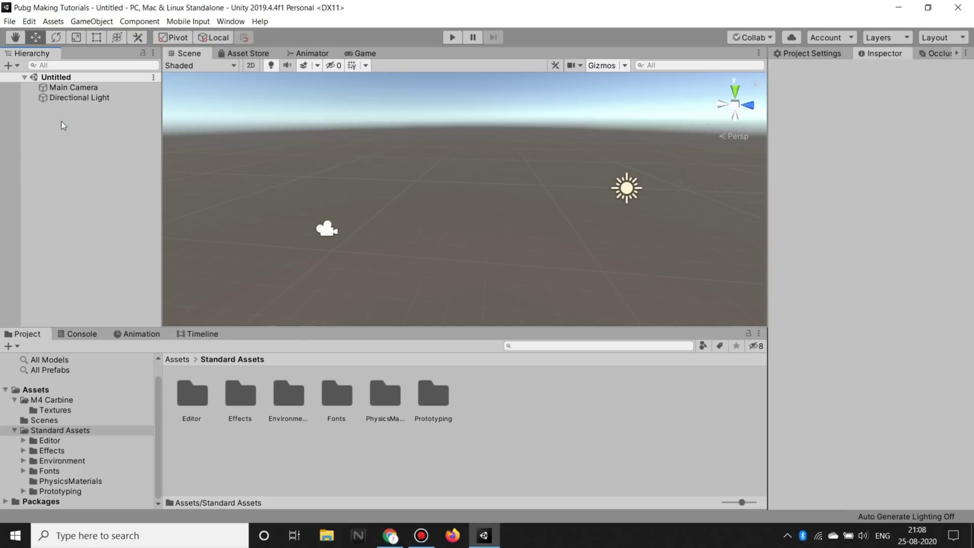
pyautogui.rightClick(65, 138)
pyautogui.click(50, 129)
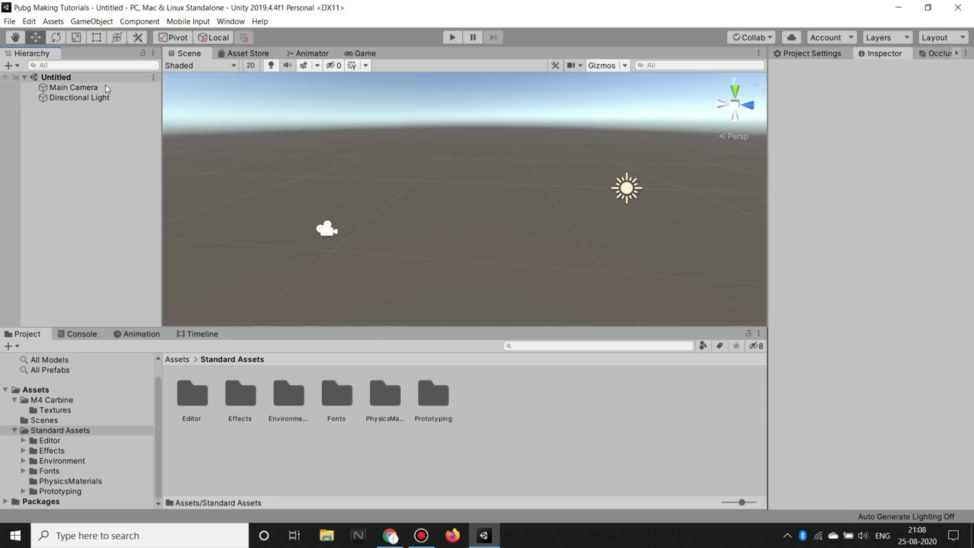
pyautogui.rightClick(39, 128)
pyautogui.moveTo(79, 243)
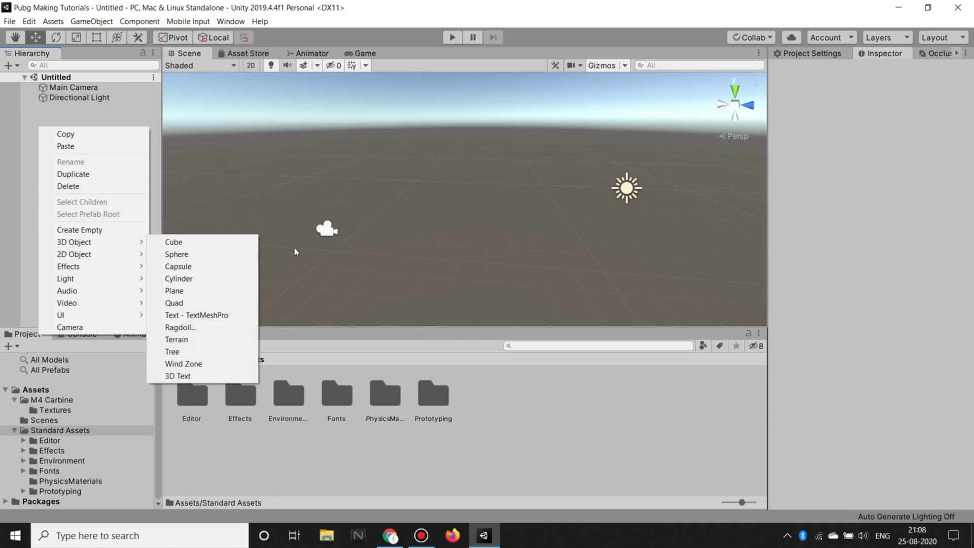
pyautogui.click(178, 340)
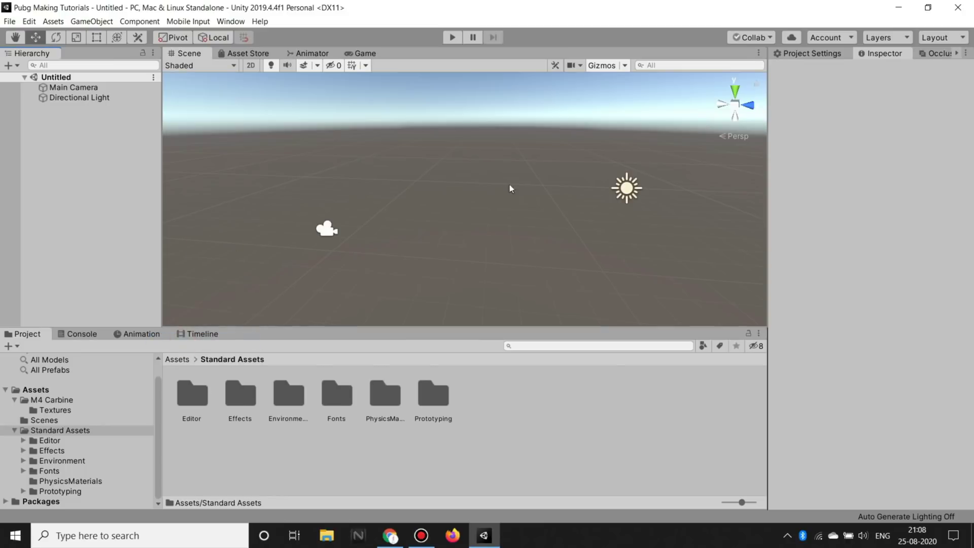
# Step: Orbit and zoom the Scene view to inspect the new flat terrain
pyautogui.moveTo(392, 172)
pyautogui.keyDown('alt'); pyautogui.mouseDown()
pyautogui.moveTo(404, 212)
pyautogui.moveTo(527, 232)
pyautogui.mouseUp(); pyautogui.keyUp('alt')
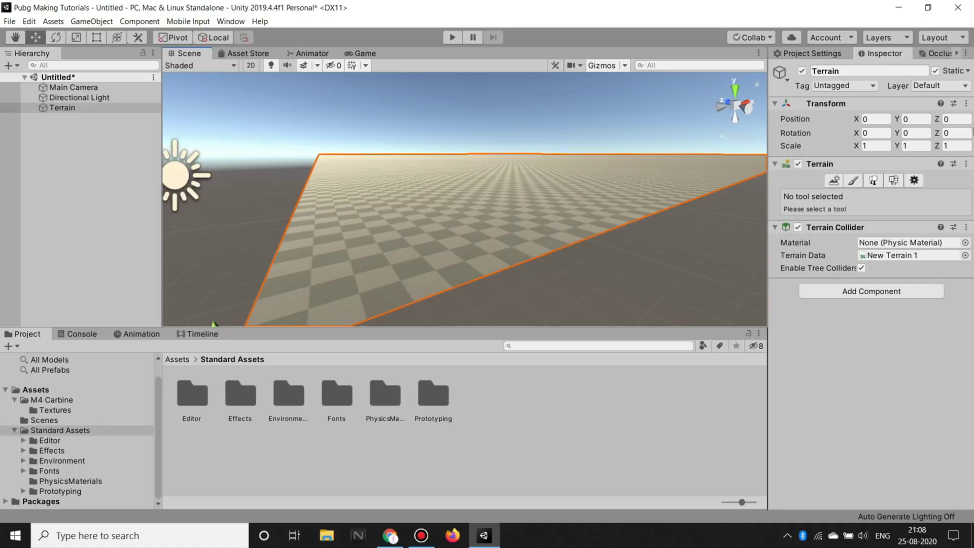
pyautogui.moveTo(388, 200)
pyautogui.keyDown('alt'); pyautogui.mouseDown()
pyautogui.moveTo(468, 236)
pyautogui.moveTo(488, 200)
pyautogui.moveTo(471, 142)
pyautogui.mouseUp(); pyautogui.keyUp('alt')
pyautogui.scroll(-5, 469, 237)
pyautogui.scroll(3, 488, 172)
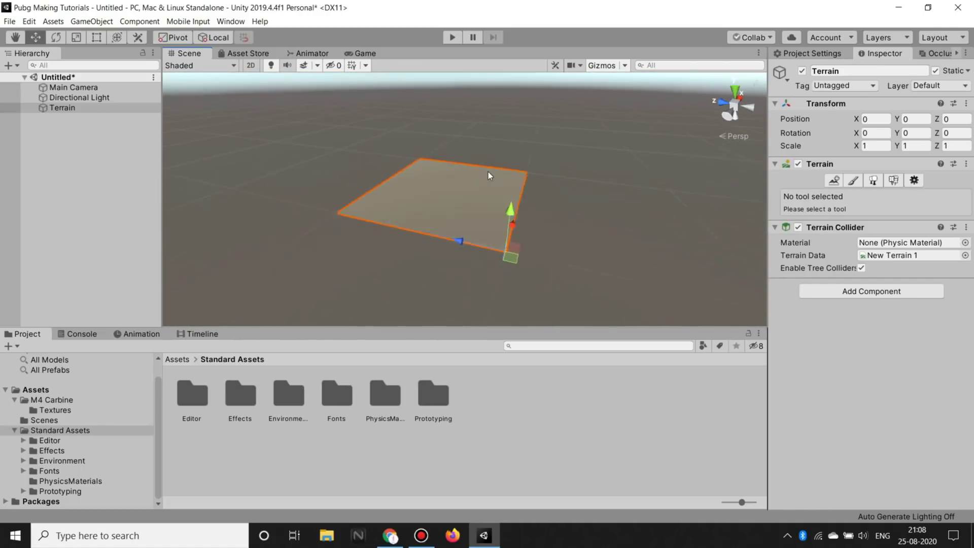
pyautogui.scroll(4, 580, 233)
pyautogui.moveTo(578, 233)
pyautogui.keyDown('alt'); pyautogui.mouseDown()
pyautogui.moveTo(811, 341)
pyautogui.moveTo(868, 349)
pyautogui.mouseUp(); pyautogui.keyUp('alt')
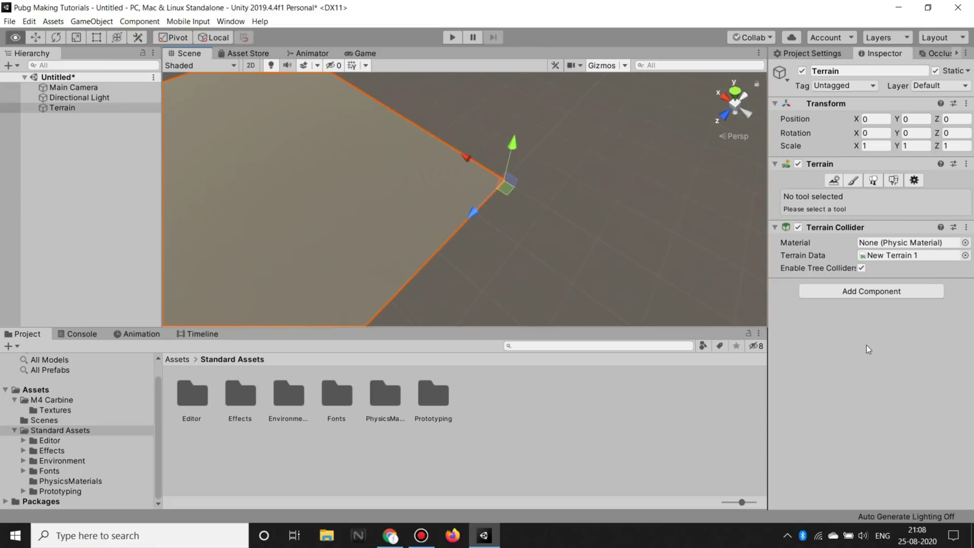
pyautogui.rightClick(78, 138)
# Step: Add a Capsule, reset its Transform to the origin, and frame it
pyautogui.moveTo(122, 252)
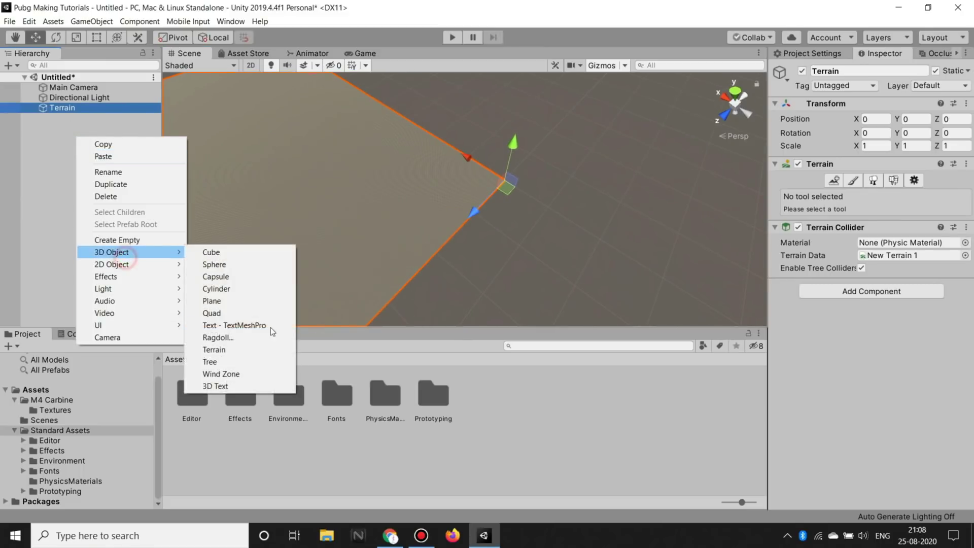
pyautogui.click(215, 278)
pyautogui.rightClick(827, 111)
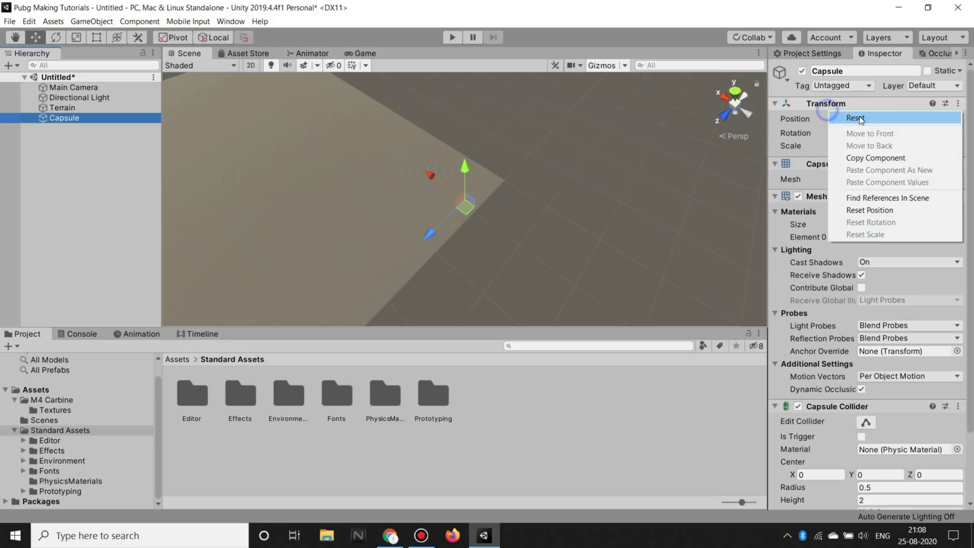
pyautogui.click(859, 117)
pyautogui.press('f')
# Step: Move the capsule onto the terrain at 6.74, 1.92, 6.43, then select the Terrain
pyautogui.moveTo(613, 192); pyautogui.dragTo(542, 212, button='right')
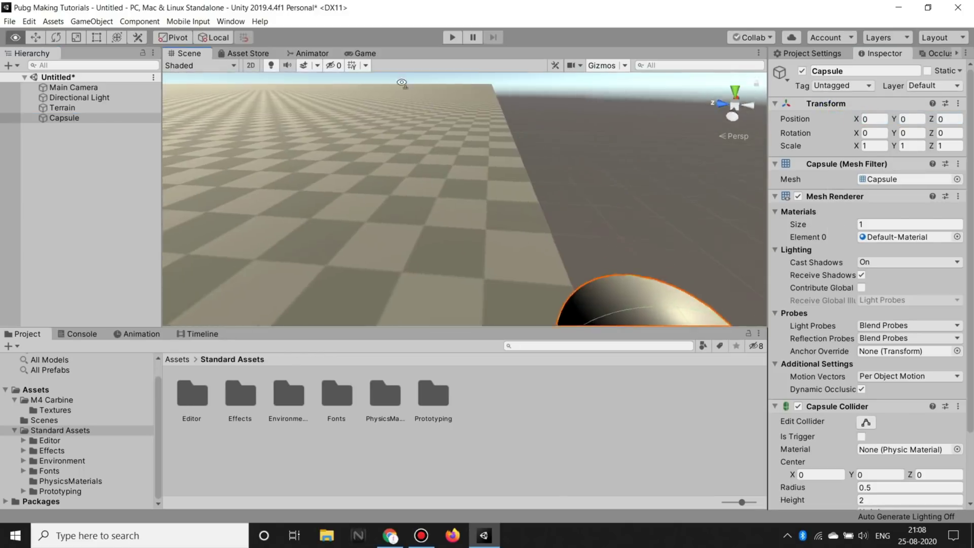
pyautogui.moveTo(530, 205)
pyautogui.mouseDown()
pyautogui.moveTo(534, 173)
pyautogui.moveTo(512, 200)
pyautogui.mouseUp()
pyautogui.moveTo(512, 201); pyautogui.dragTo(366, 78, button='right')
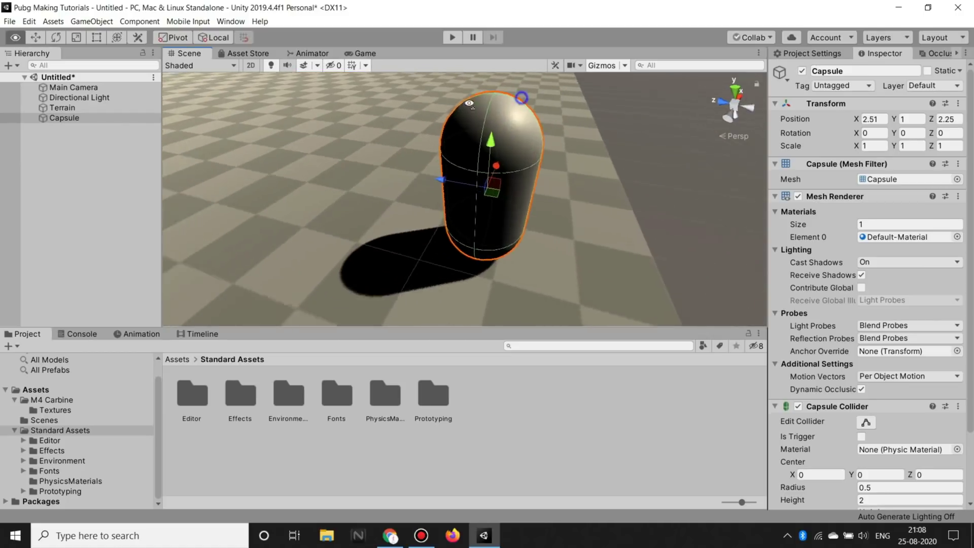
pyautogui.moveTo(365, 78)
pyautogui.mouseDown(button='right')
pyautogui.moveTo(211, 51)
pyautogui.moveTo(484, 99)
pyautogui.moveTo(481, 155)
pyautogui.moveTo(462, 191)
pyautogui.moveTo(330, 180)
pyautogui.mouseUp(button='right')
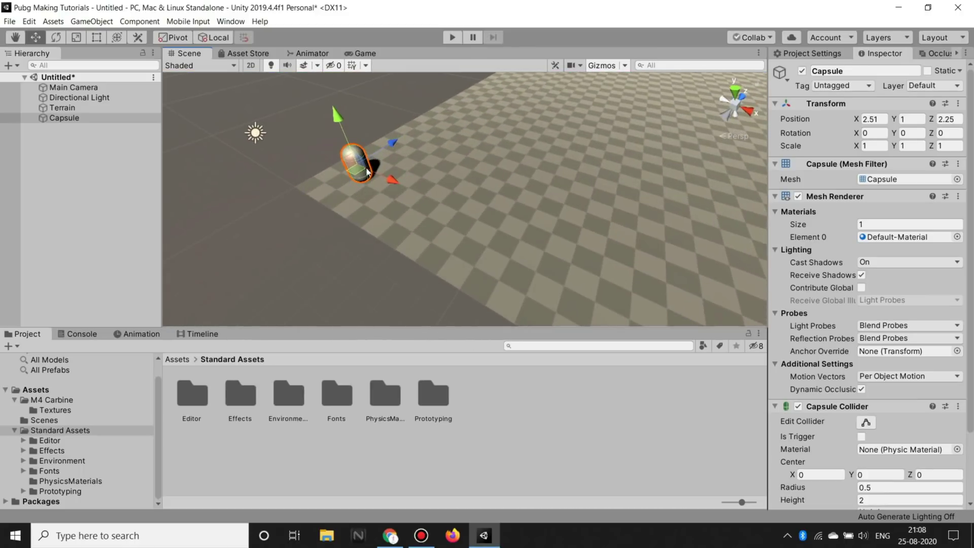
pyautogui.moveTo(356, 177); pyautogui.dragTo(472, 161)
pyautogui.moveTo(480, 95); pyautogui.dragTo(476, 66)
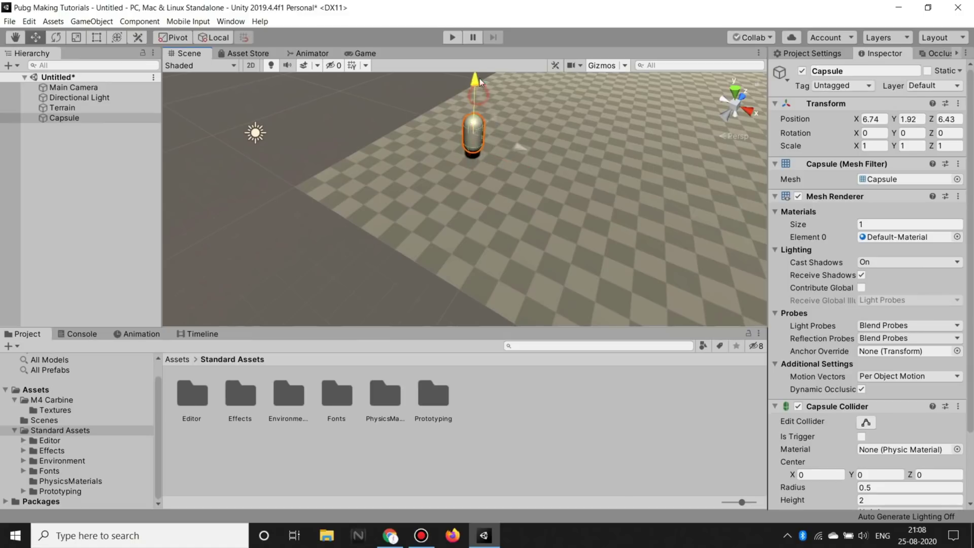
pyautogui.click(105, 198)
pyautogui.moveTo(464, 167); pyautogui.dragTo(462, 193, button='right')
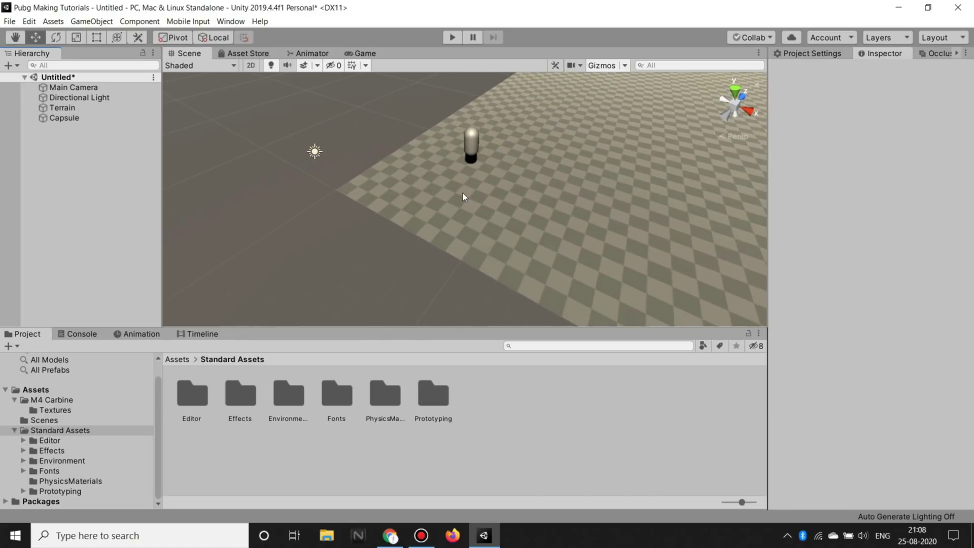
pyautogui.moveTo(567, 87)
pyautogui.mouseDown(button='right')
pyautogui.moveTo(524, 71)
pyautogui.moveTo(700, 507)
pyautogui.mouseUp(button='right')
pyautogui.click(62, 108)
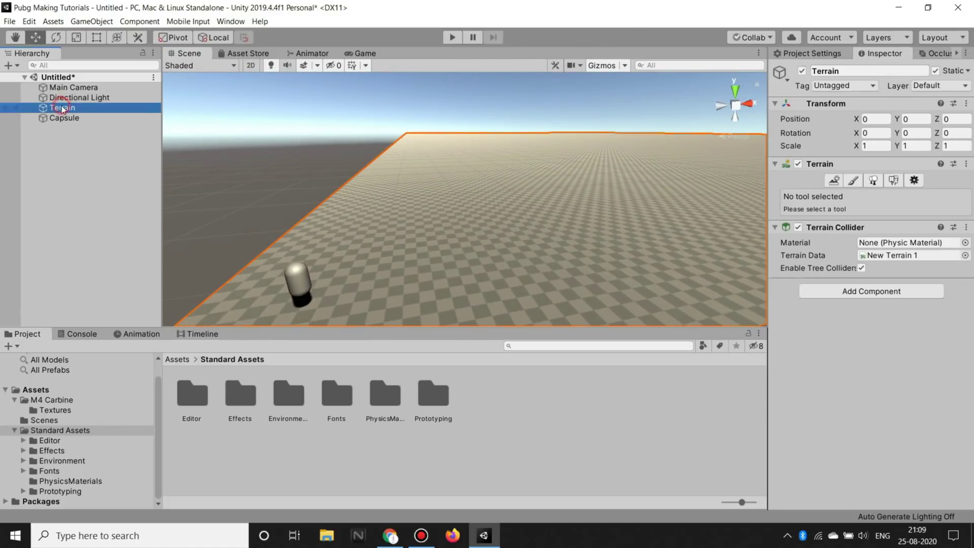
# Step: Try adding neighbouring terrains beside the original, then undo them
pyautogui.click(836, 182)
pyautogui.moveTo(470, 186); pyautogui.dragTo(714, 199, button='right')
pyautogui.click(598, 175)
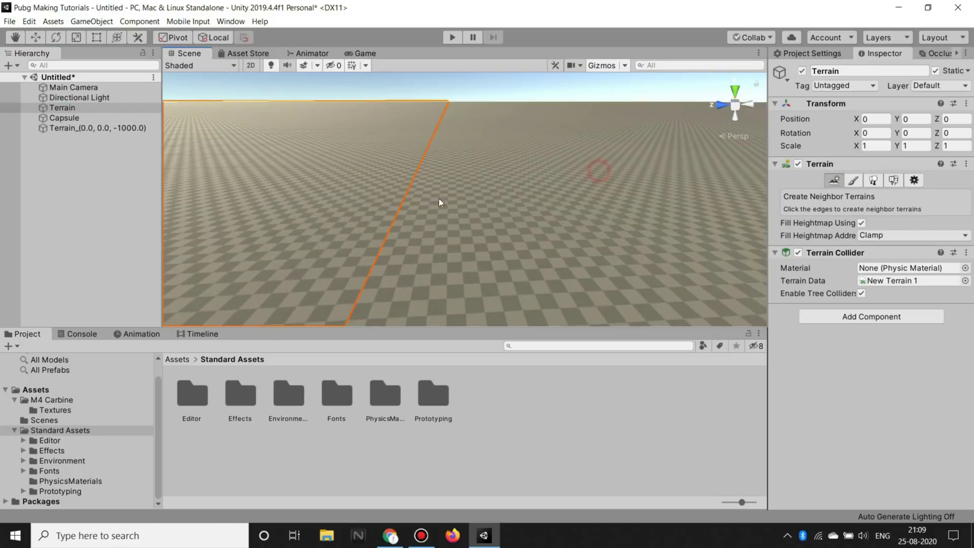
pyautogui.hotkey('ctrl', 'z')
pyautogui.moveTo(695, 117); pyautogui.dragTo(191, 157, button='right')
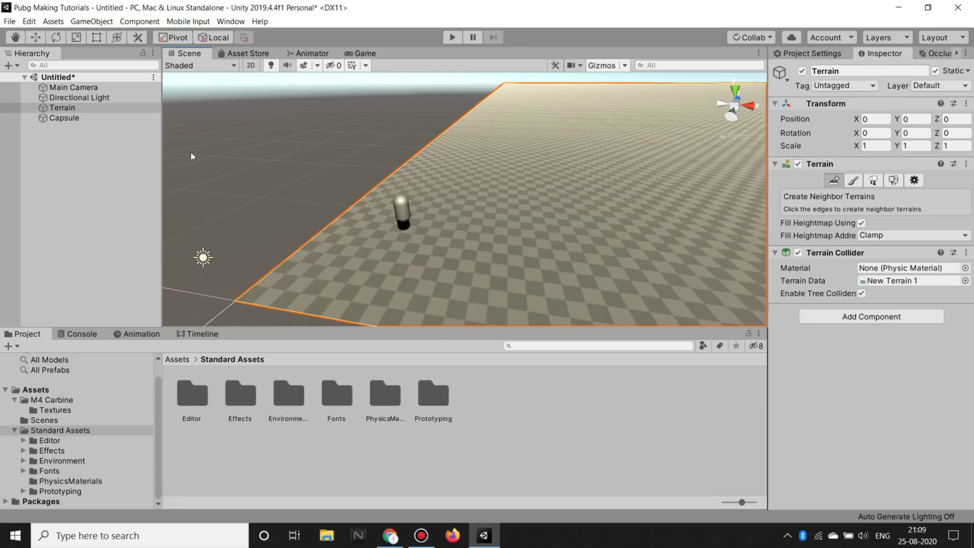
pyautogui.click(209, 147)
pyautogui.moveTo(203, 257)
pyautogui.mouseDown(button='right')
pyautogui.moveTo(624, 149)
pyautogui.moveTo(342, 148)
pyautogui.mouseUp(button='right')
pyautogui.click(410, 293)
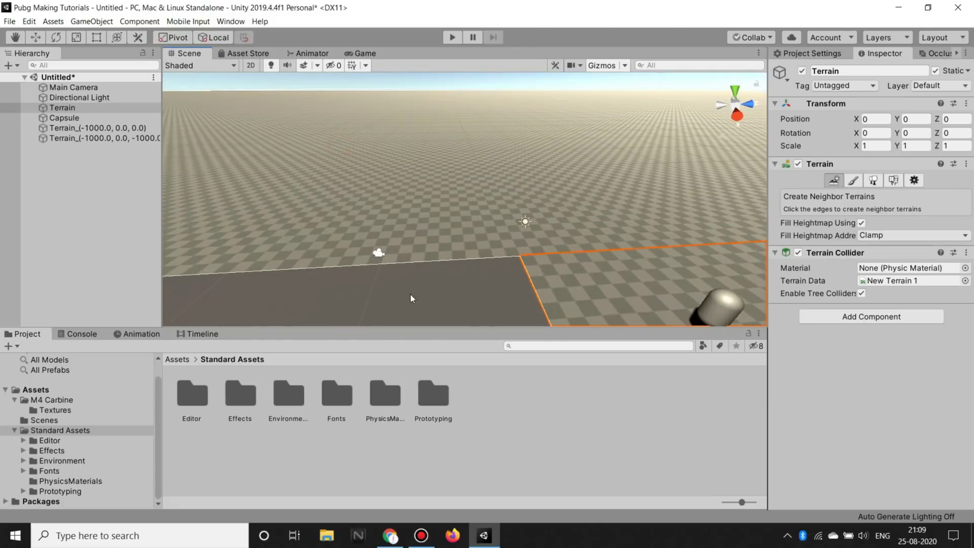
pyautogui.moveTo(410, 293); pyautogui.dragTo(613, 182, button='right')
pyautogui.hotkey('ctrl', 'z')
pyautogui.hotkey('ctrl', 'z')
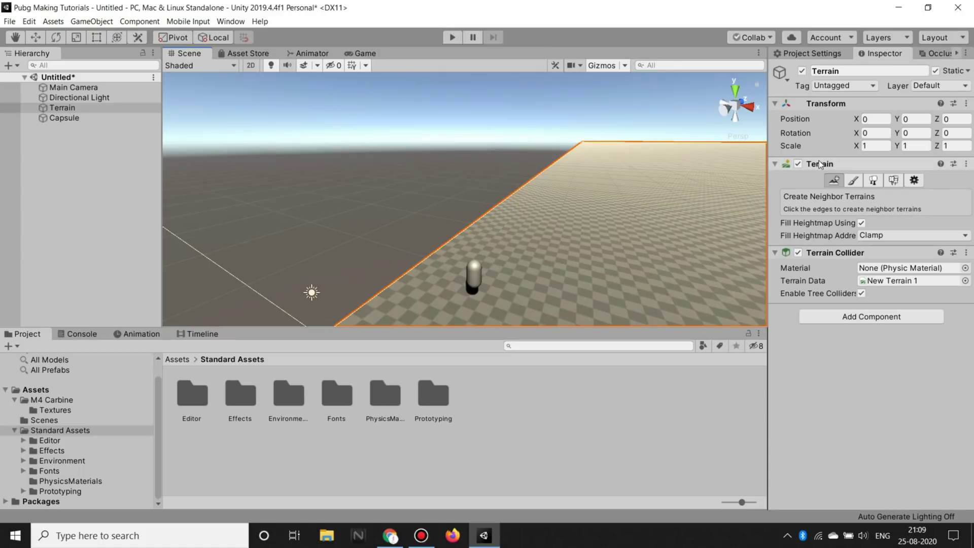
# Step: Switch the terrain to Paint Terrain and shrink the brush size from 557 to 26
pyautogui.click(852, 182)
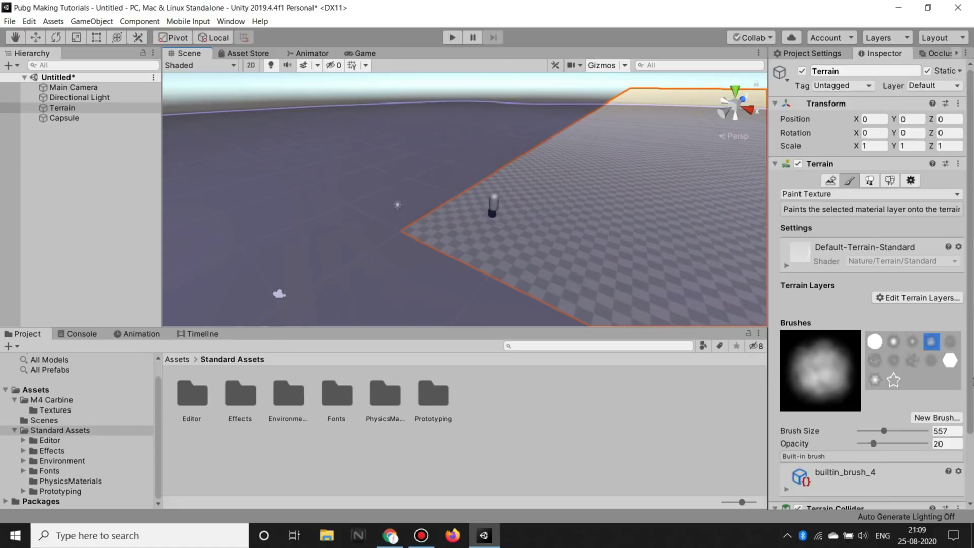
pyautogui.scroll(-3, 870, 364)
pyautogui.moveTo(883, 352); pyautogui.dragTo(867, 352)
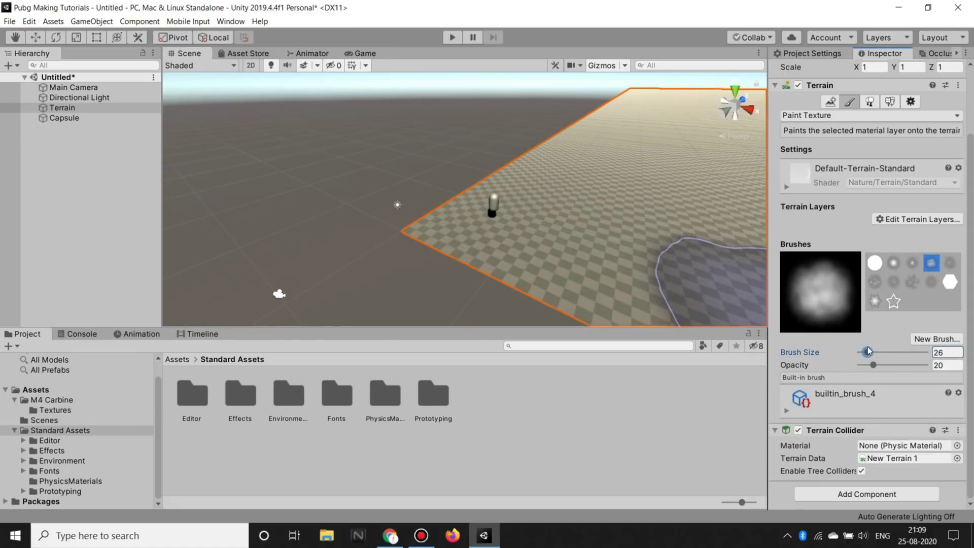
pyautogui.moveTo(667, 192); pyautogui.dragTo(501, 221, button='middle')
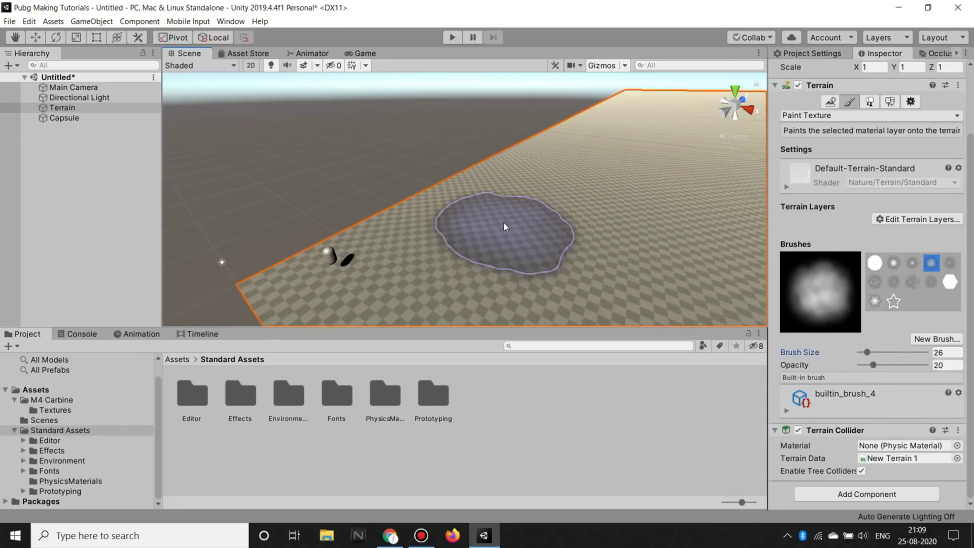
pyautogui.click(845, 120)
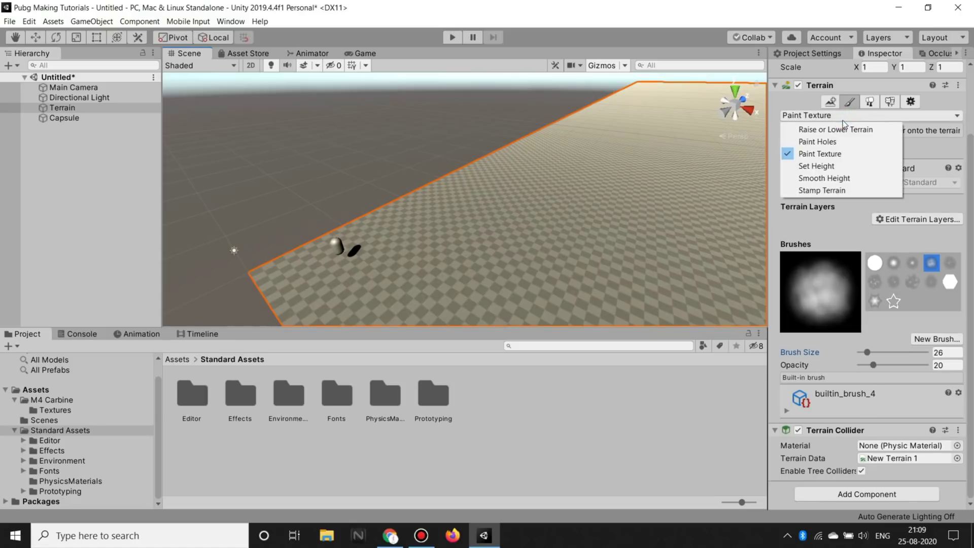
# Step: Choose the Raise or Lower Terrain tool mode
pyautogui.click(837, 130)
pyautogui.click(844, 189)
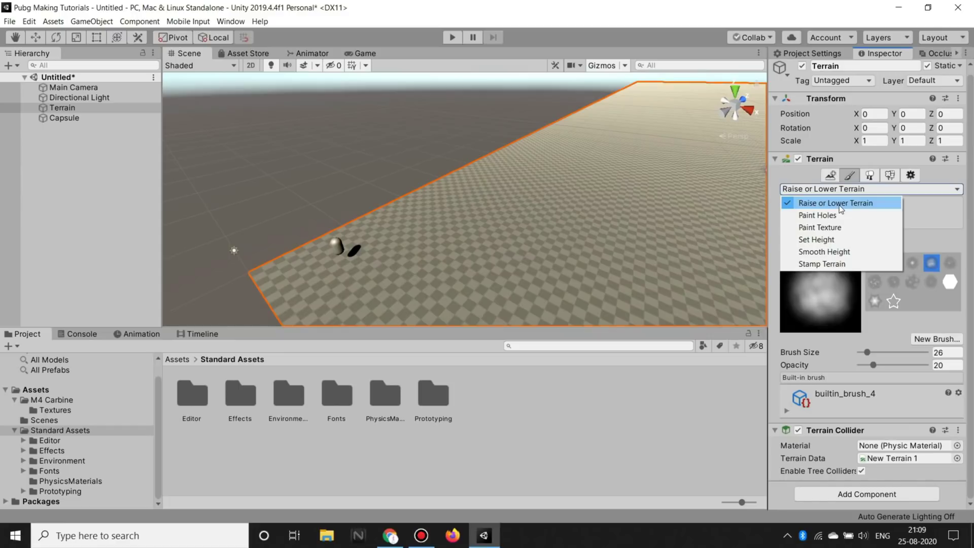
pyautogui.click(840, 203)
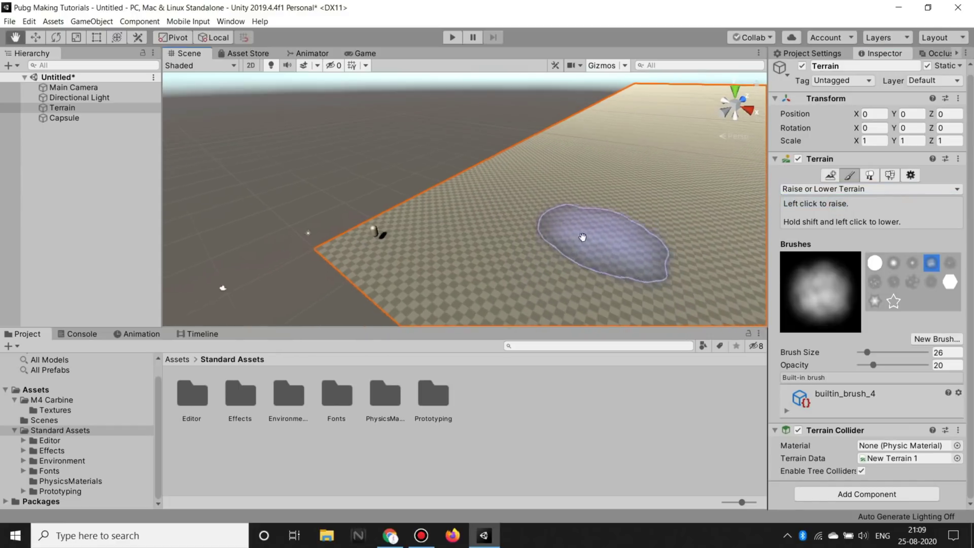
pyautogui.keyDown('alt'); pyautogui.moveTo(510, 235); pyautogui.dragTo(504, 239); pyautogui.keyUp('alt')
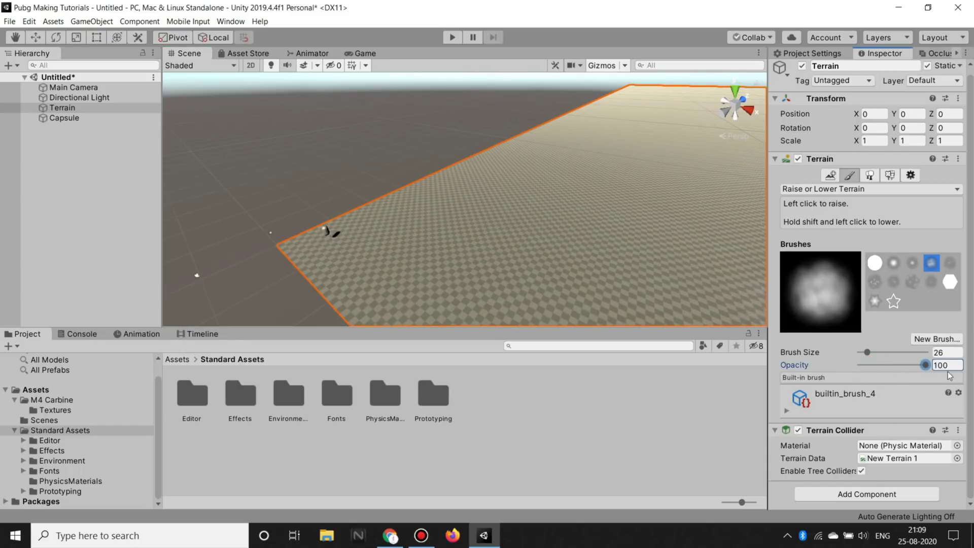
pyautogui.scroll(3, 365, 250)
# Step: Raise two hills and a tall jagged ridge, then orbit to view the peaks
pyautogui.click(484, 222)
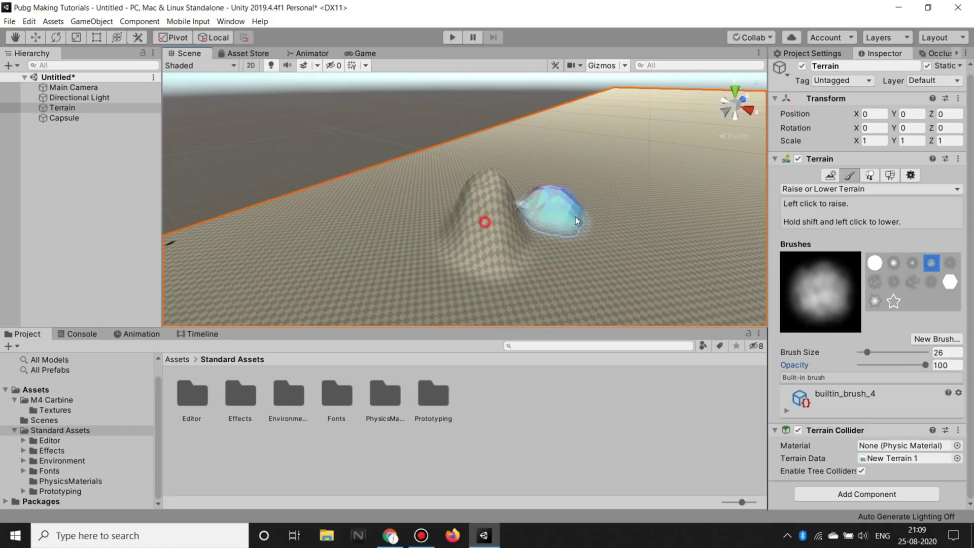
pyautogui.click(575, 221)
pyautogui.moveTo(653, 208)
pyautogui.keyDown('alt'); pyautogui.mouseDown()
pyautogui.moveTo(441, 227)
pyautogui.moveTo(467, 218)
pyautogui.mouseUp(); pyautogui.keyUp('alt')
pyautogui.moveTo(651, 217); pyautogui.dragTo(558, 268)
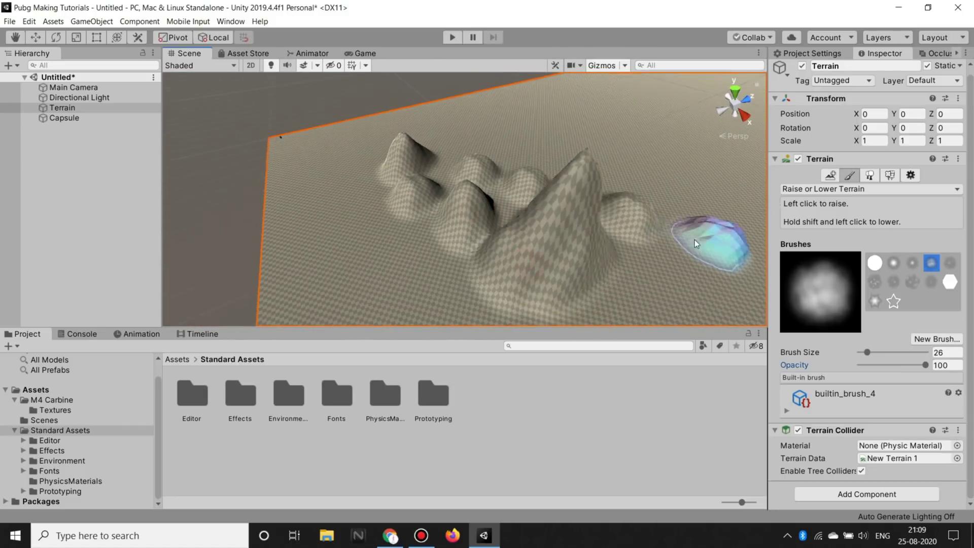
pyautogui.keyDown('alt'); pyautogui.moveTo(695, 243); pyautogui.dragTo(412, 182); pyautogui.keyUp('alt')
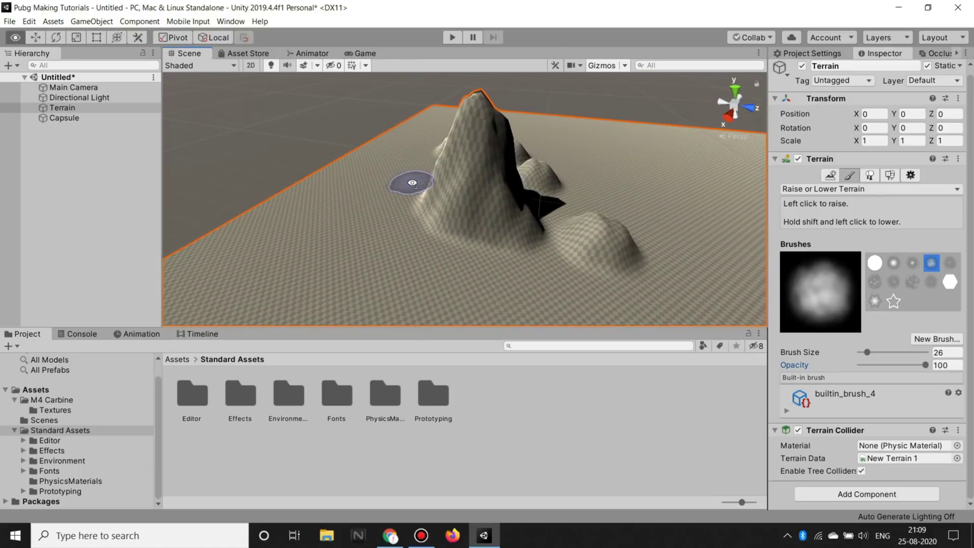
pyautogui.moveTo(412, 182)
pyautogui.keyDown('alt'); pyautogui.mouseDown()
pyautogui.moveTo(560, 210)
pyautogui.moveTo(478, 186)
pyautogui.mouseUp(); pyautogui.keyUp('alt')
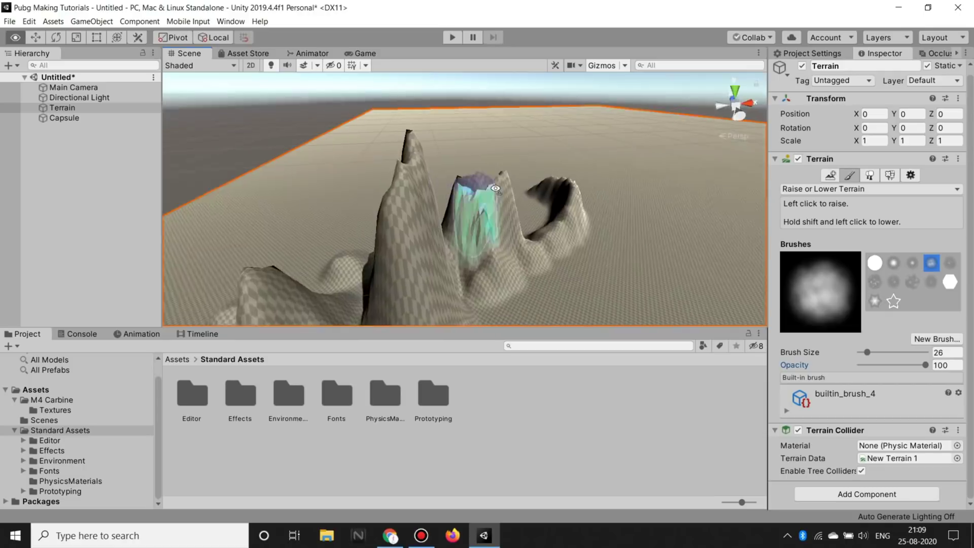
pyautogui.keyDown('alt'); pyautogui.moveTo(478, 185); pyautogui.dragTo(535, 200); pyautogui.keyUp('alt')
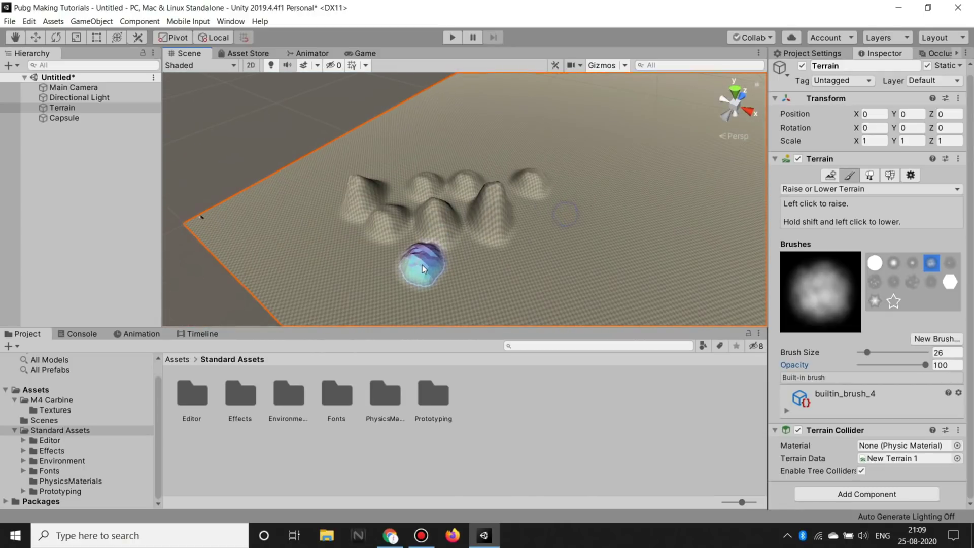
# Step: Undo the tall peaks and test ridge strokes with the hard round brush, undoing them
pyautogui.hotkey('ctrl', 'z')
pyautogui.hotkey('ctrl', 'z')
pyautogui.hotkey('ctrl', 'z')
pyautogui.hotkey('ctrl', 'z')
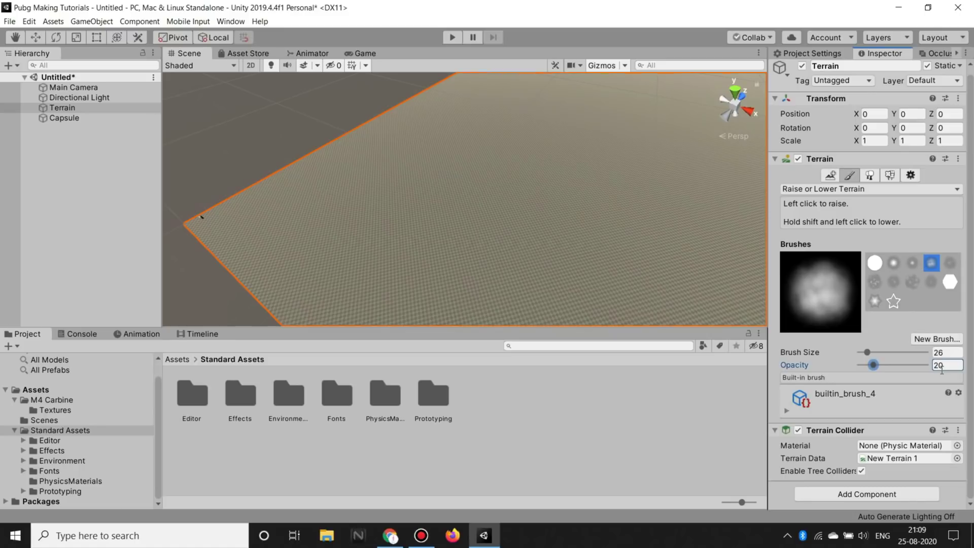
pyautogui.moveTo(350, 269); pyautogui.dragTo(695, 221)
pyautogui.hotkey('ctrl', 'z')
pyautogui.hotkey('ctrl', 'y')
pyautogui.hotkey('ctrl', 'z')
pyautogui.click(875, 262)
pyautogui.moveTo(418, 211)
pyautogui.mouseDown()
pyautogui.moveTo(528, 278)
pyautogui.moveTo(437, 280)
pyautogui.moveTo(709, 286)
pyautogui.moveTo(392, 217)
pyautogui.mouseUp()
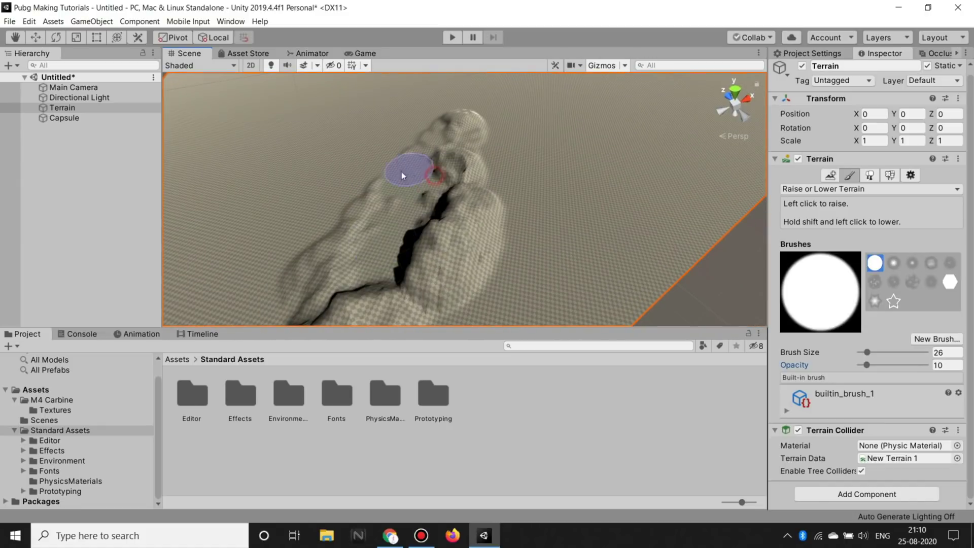
pyautogui.hotkey('ctrl', 'z')
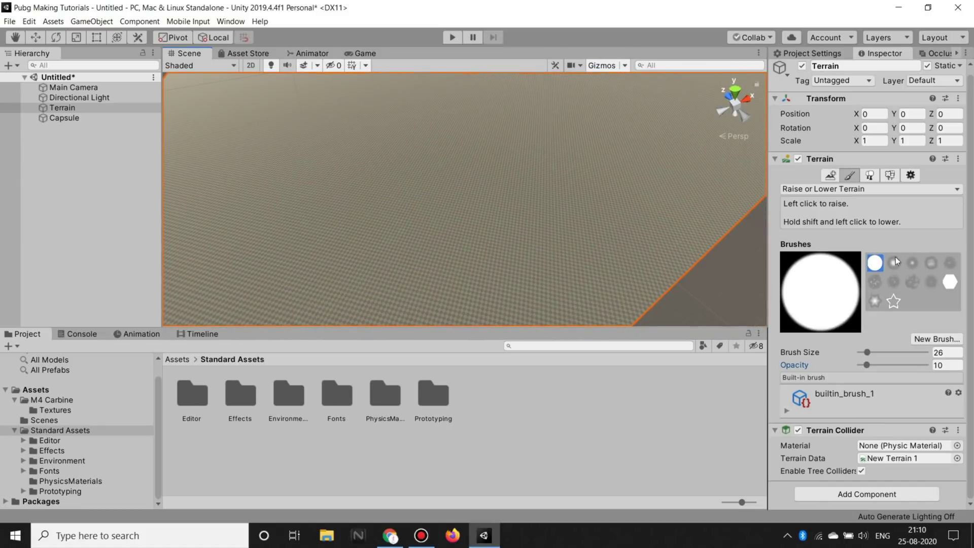
# Step: Paint a long, low ridge with builtin_brush_4 at opacity 10 and frame the terrain
pyautogui.click(931, 262)
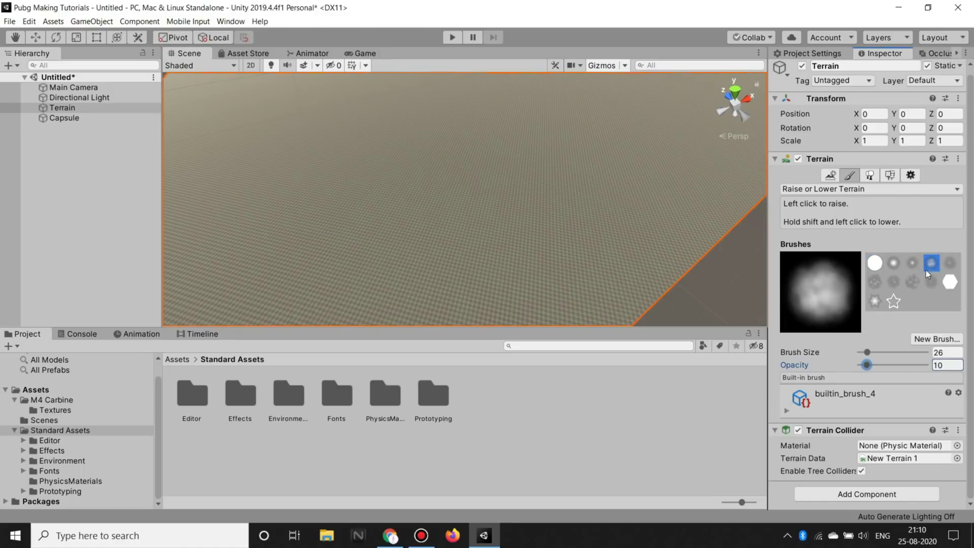
pyautogui.keyDown('alt'); pyautogui.moveTo(562, 238); pyautogui.dragTo(359, 200); pyautogui.keyUp('alt')
pyautogui.moveTo(305, 253); pyautogui.dragTo(668, 190)
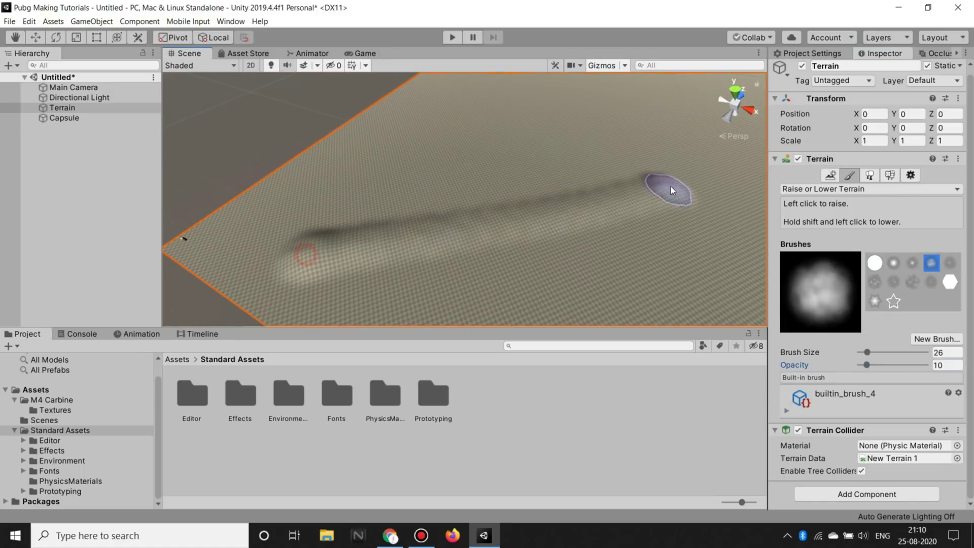
pyautogui.click(403, 268)
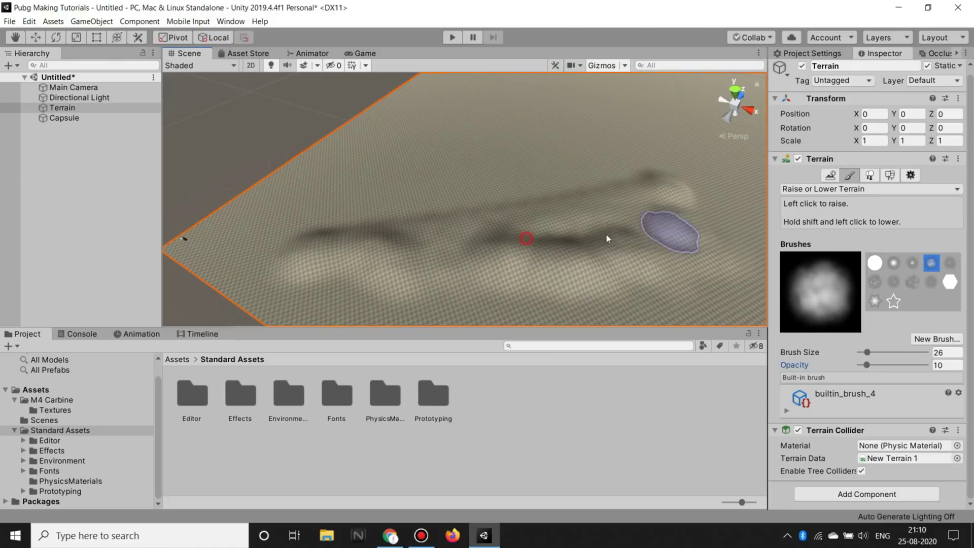
pyautogui.moveTo(398, 256); pyautogui.dragTo(425, 251, button='right')
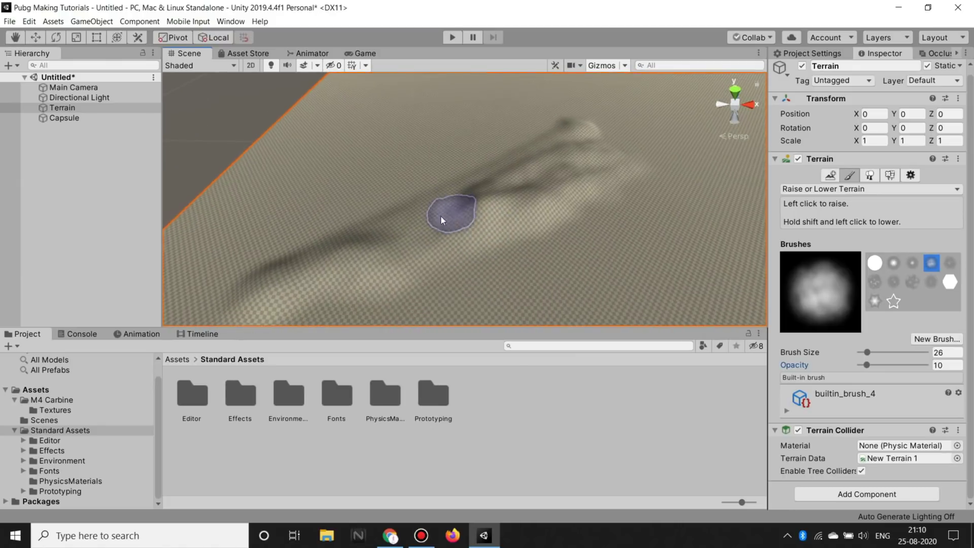
pyautogui.moveTo(425, 251); pyautogui.dragTo(530, 254, button='right')
pyautogui.scroll(2, 530, 254)
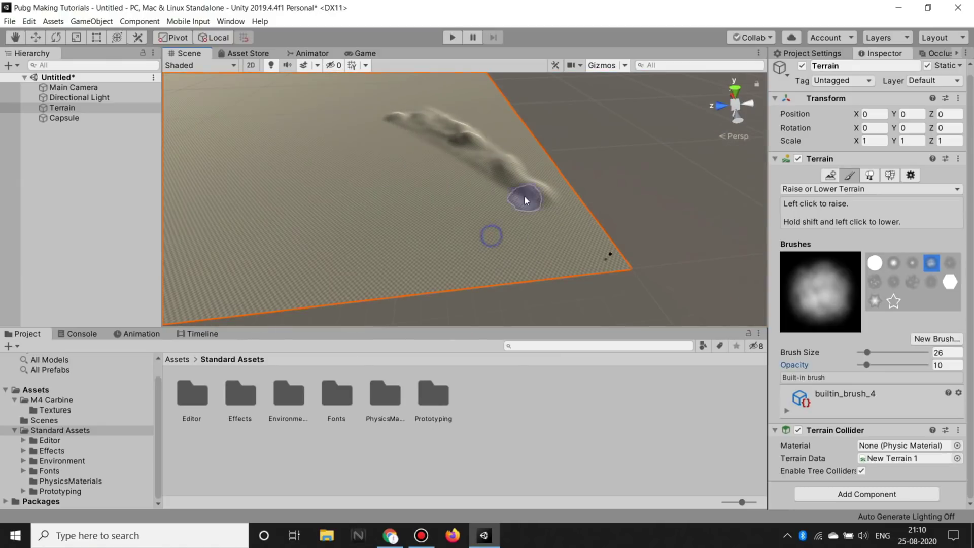
pyautogui.scroll(2, 524, 196)
pyautogui.scroll(2, 558, 197)
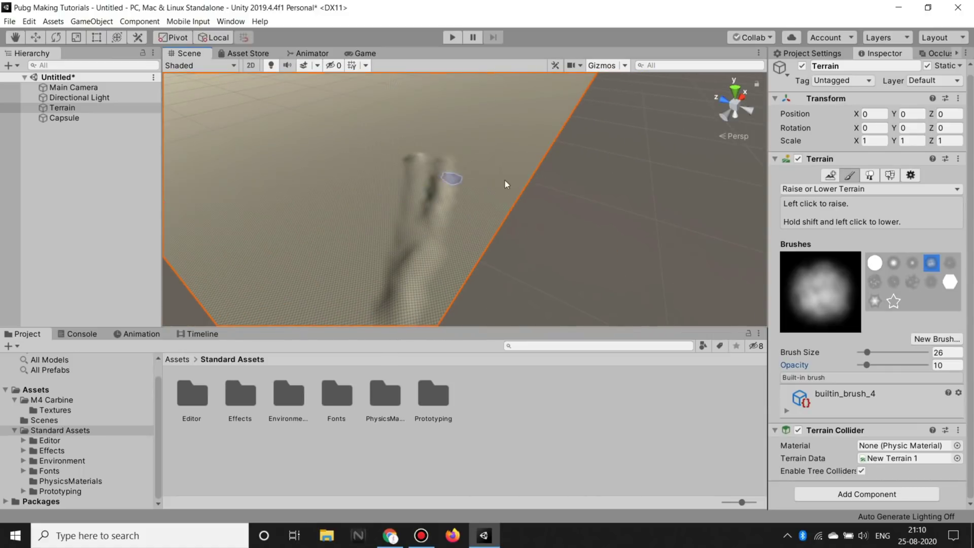
pyautogui.moveTo(547, 190); pyautogui.dragTo(549, 201, button='right')
pyautogui.scroll(-2, 555, 194)
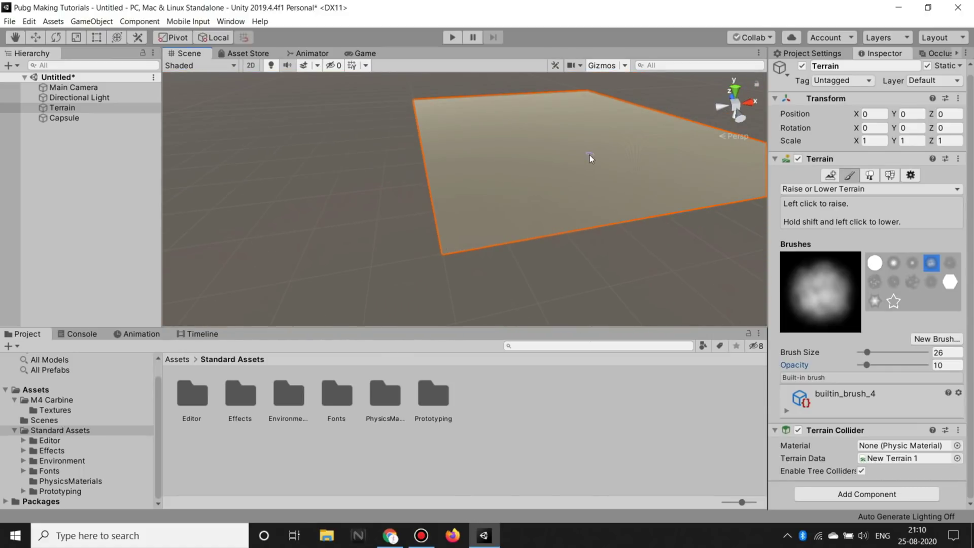
# Step: Raise a central bump and build the mountain ridge higher near the peak
pyautogui.moveTo(589, 154); pyautogui.dragTo(544, 207, button='right')
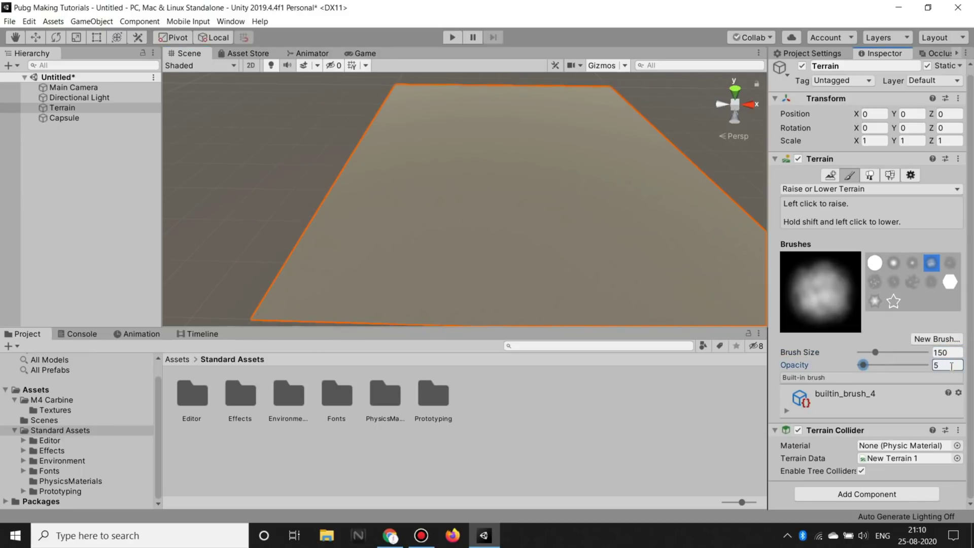
pyautogui.click(579, 182)
pyautogui.moveTo(495, 189); pyautogui.dragTo(447, 197, button='right')
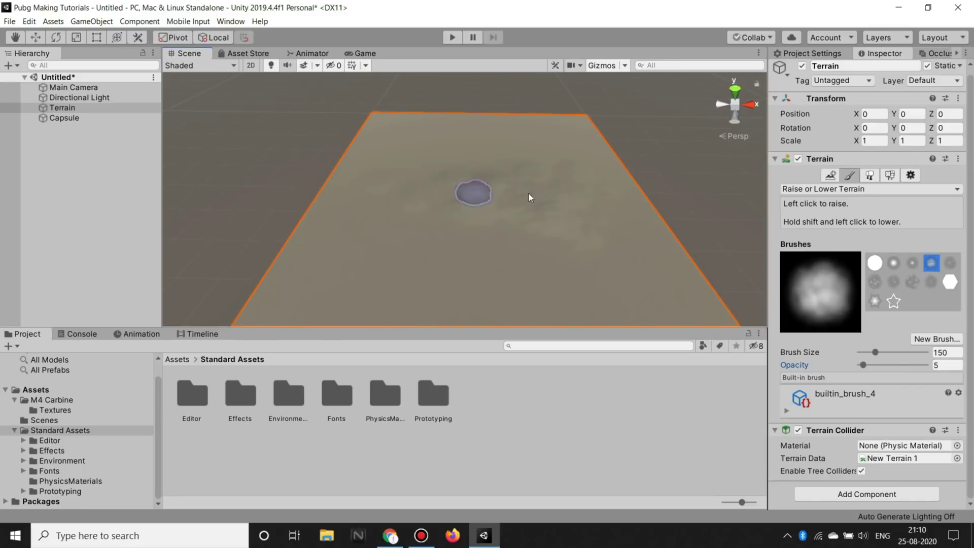
pyautogui.moveTo(652, 256)
pyautogui.keyDown('alt'); pyautogui.mouseDown()
pyautogui.moveTo(421, 221)
pyautogui.moveTo(454, 213)
pyautogui.mouseUp(); pyautogui.keyUp('alt')
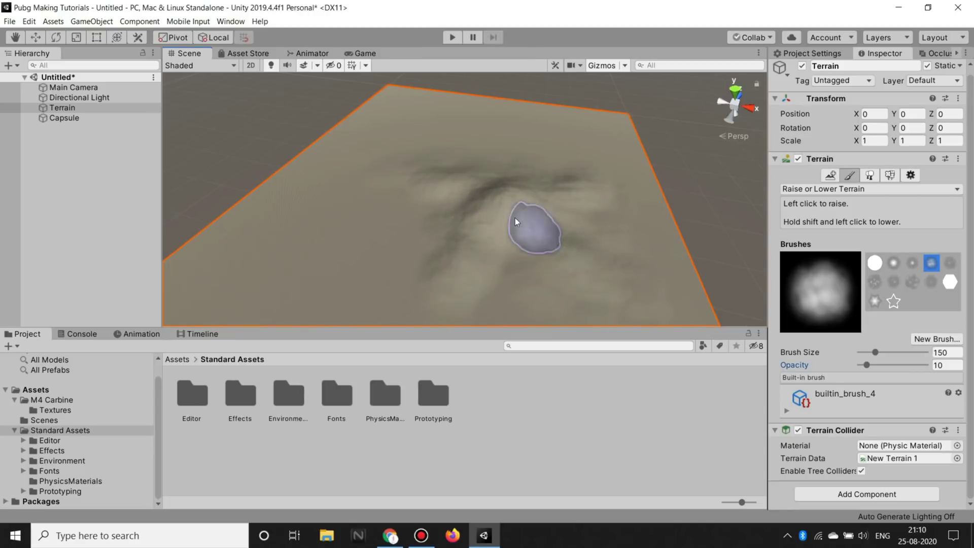
pyautogui.moveTo(554, 262)
pyautogui.keyDown('alt'); pyautogui.mouseDown()
pyautogui.moveTo(440, 260)
pyautogui.moveTo(619, 139)
pyautogui.moveTo(492, 181)
pyautogui.mouseUp(); pyautogui.keyUp('alt')
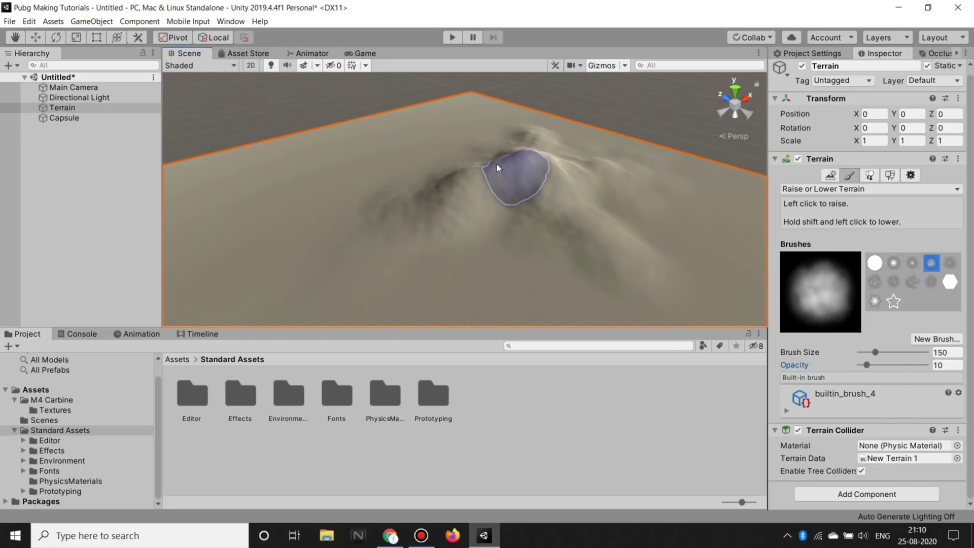
pyautogui.moveTo(471, 221); pyautogui.dragTo(511, 210)
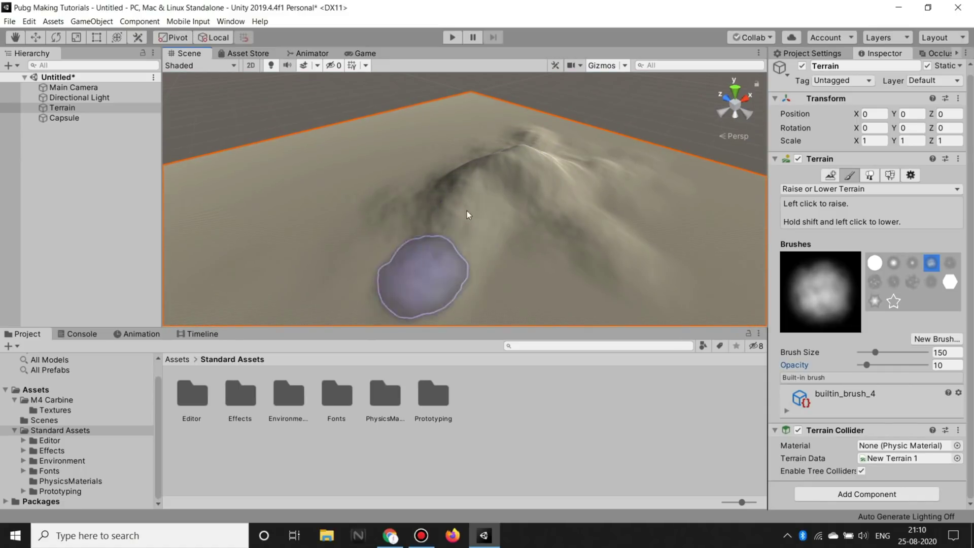
pyautogui.moveTo(522, 203)
pyautogui.mouseDown()
pyautogui.moveTo(444, 264)
pyautogui.moveTo(447, 184)
pyautogui.mouseUp()
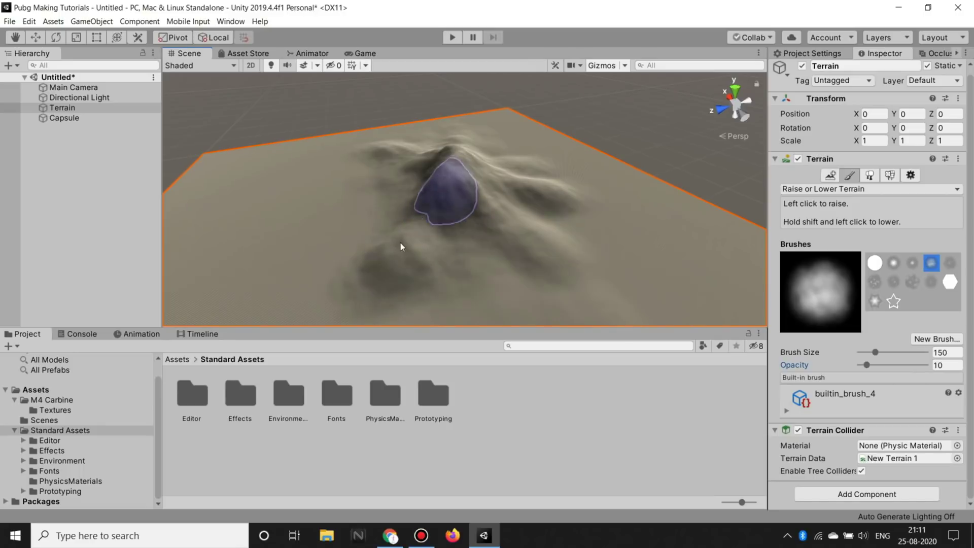
pyautogui.moveTo(409, 218)
pyautogui.keyDown('alt'); pyautogui.mouseDown()
pyautogui.moveTo(431, 197)
pyautogui.moveTo(490, 242)
pyautogui.mouseUp(); pyautogui.keyUp('alt')
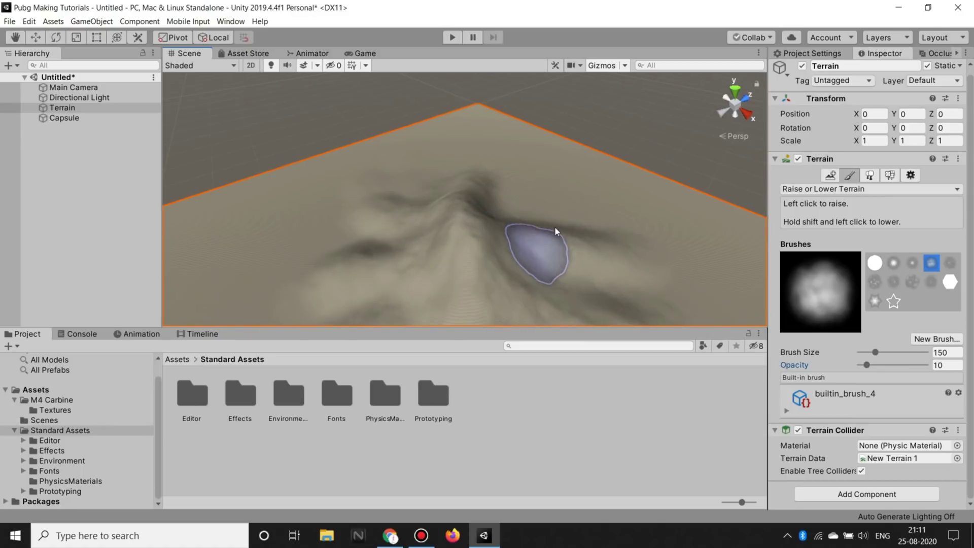
pyautogui.keyDown('alt'); pyautogui.moveTo(555, 227); pyautogui.dragTo(509, 236); pyautogui.keyUp('alt')
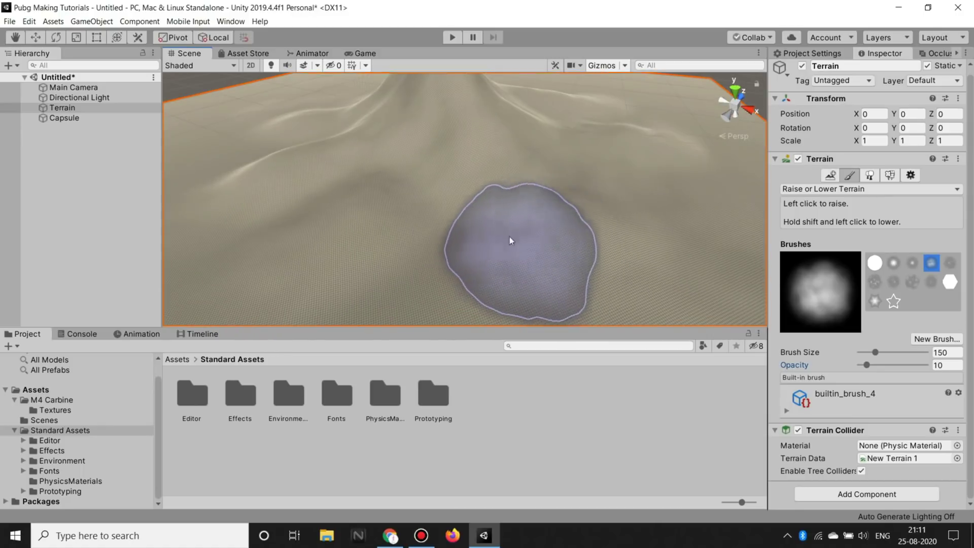
pyautogui.keyDown('alt'); pyautogui.moveTo(510, 224); pyautogui.dragTo(662, 158); pyautogui.keyUp('alt')
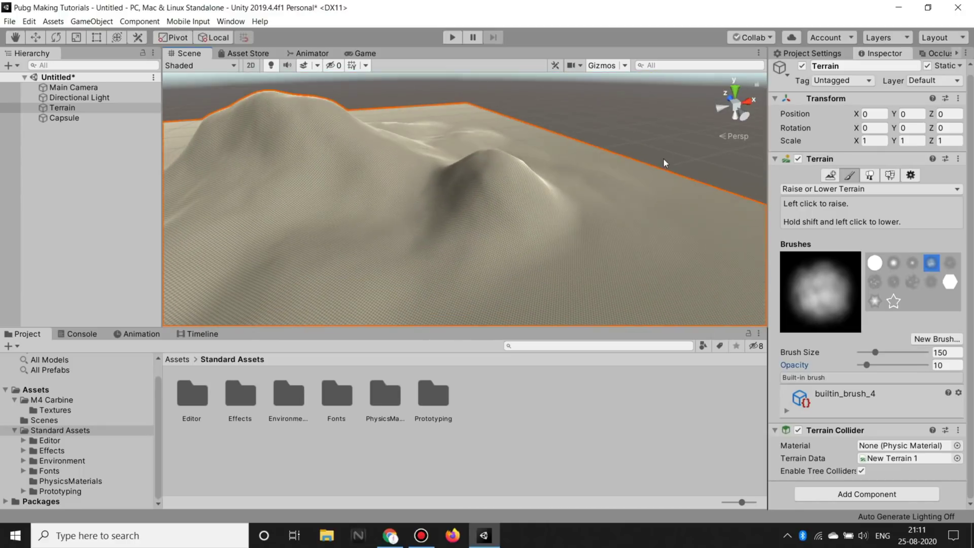
pyautogui.scroll(3, 571, 167)
# Step: Raise a new mound up the slope, undo the bad stroke, and view another side
pyautogui.moveTo(488, 201)
pyautogui.mouseDown()
pyautogui.moveTo(537, 155)
pyautogui.moveTo(520, 163)
pyautogui.moveTo(555, 191)
pyautogui.mouseUp()
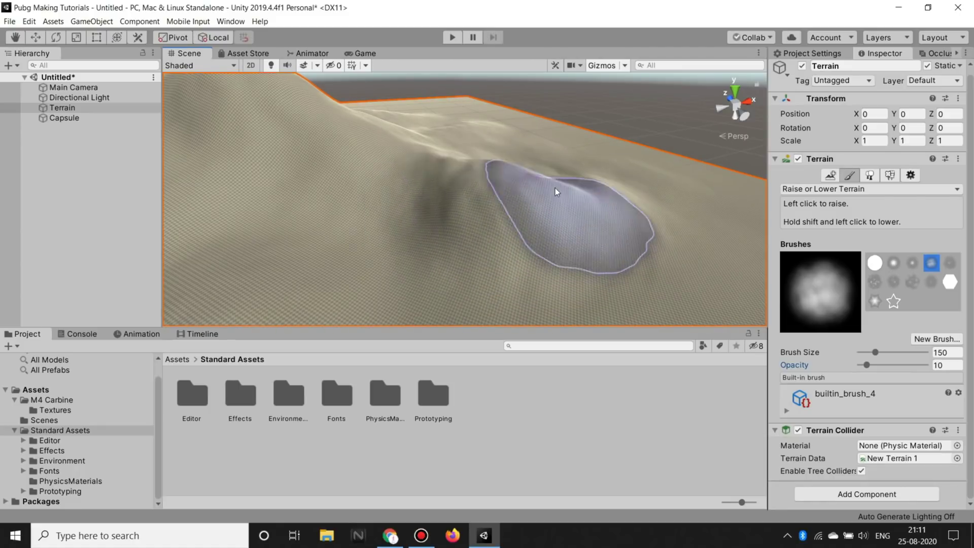
pyautogui.moveTo(555, 191); pyautogui.dragTo(567, 209)
pyautogui.hotkey('ctrl', 'z')
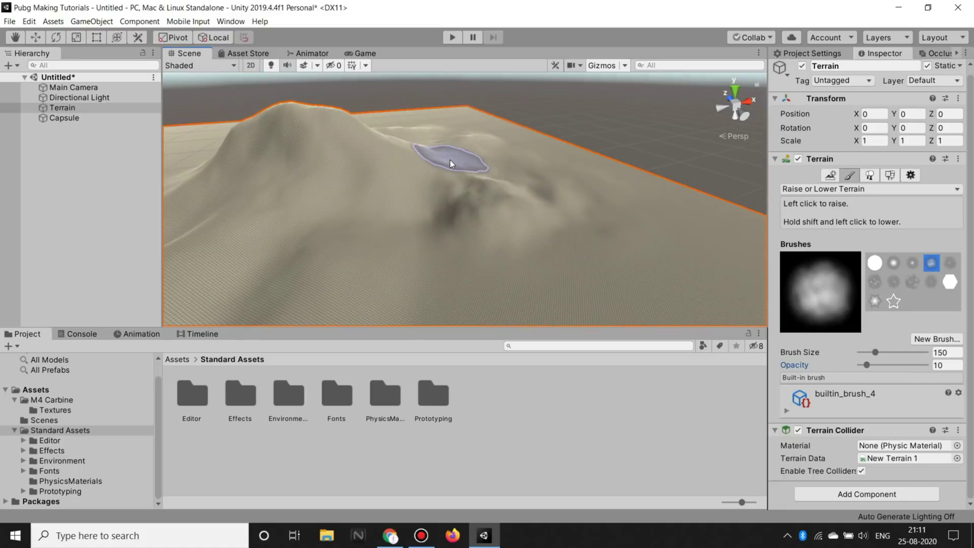
pyautogui.moveTo(449, 160)
pyautogui.mouseDown(button='middle')
pyautogui.moveTo(659, 148)
pyautogui.moveTo(500, 178)
pyautogui.mouseUp(button='middle')
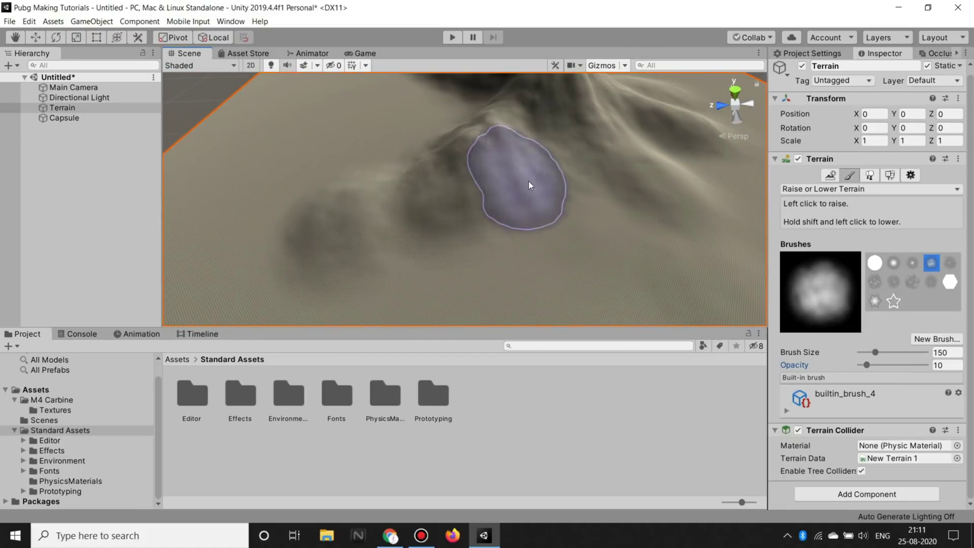
pyautogui.scroll(-5, 513, 172)
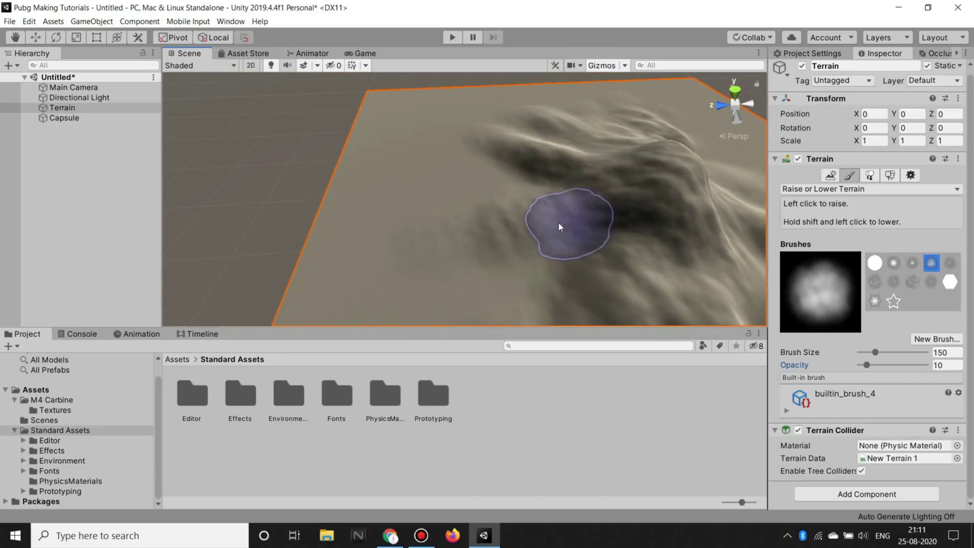
pyautogui.moveTo(684, 210)
pyautogui.keyDown('alt'); pyautogui.mouseDown()
pyautogui.moveTo(485, 114)
pyautogui.moveTo(495, 119)
pyautogui.mouseUp(); pyautogui.keyUp('alt')
pyautogui.doubleClick(46, 118)
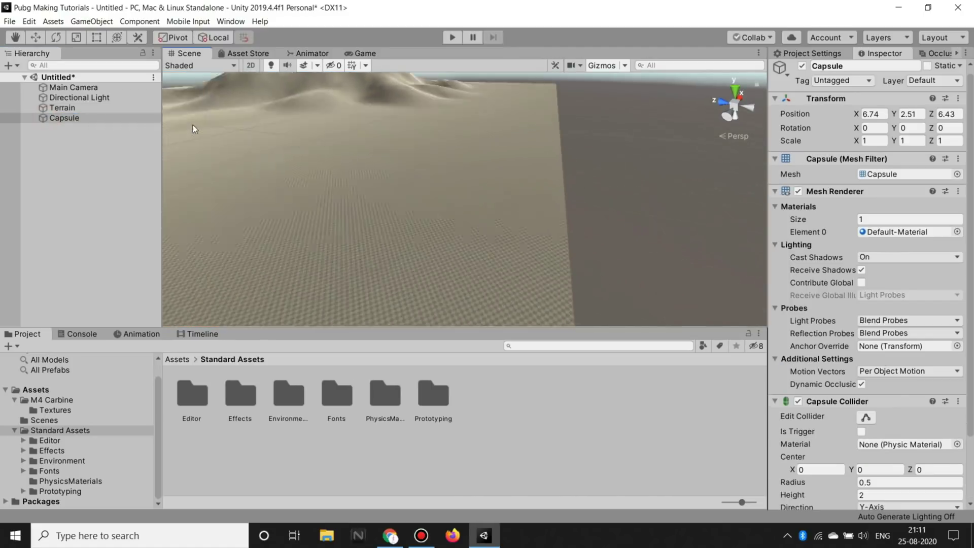
# Step: Orbit around the capsule toward the distant hill, then frame the whole terrain
pyautogui.moveTo(385, 134)
pyautogui.keyDown('alt'); pyautogui.mouseDown()
pyautogui.moveTo(484, 108)
pyautogui.moveTo(479, 116)
pyautogui.mouseUp(); pyautogui.keyUp('alt')
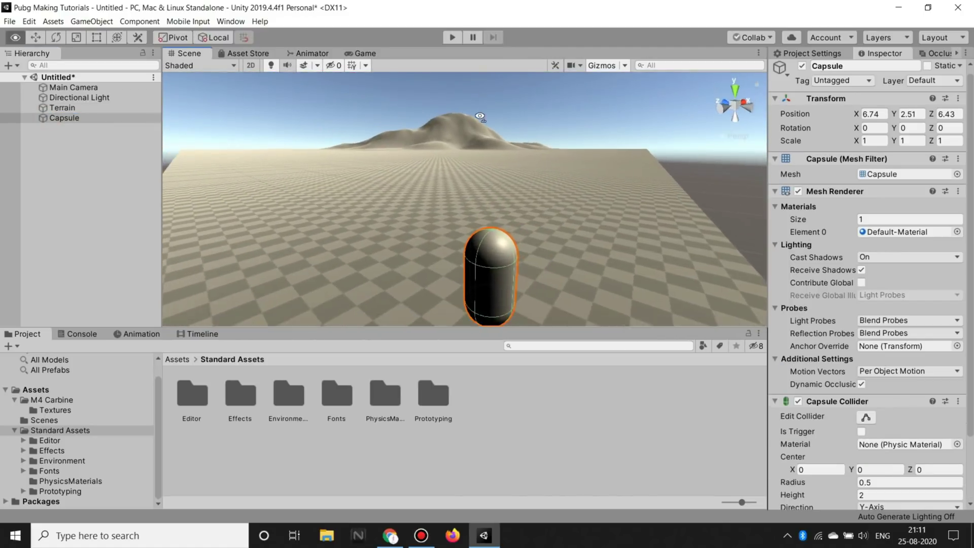
pyautogui.moveTo(479, 117); pyautogui.dragTo(264, 125, button='middle')
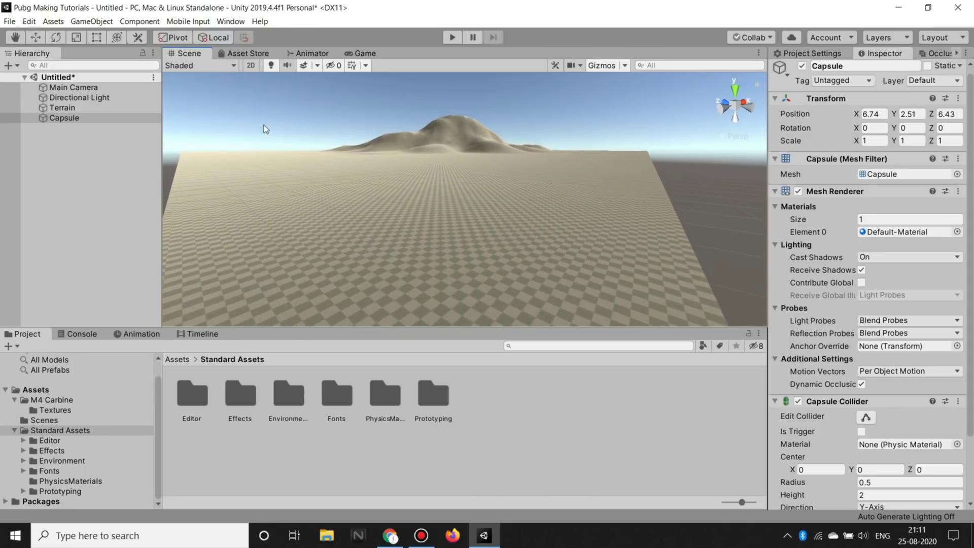
pyautogui.doubleClick(62, 107)
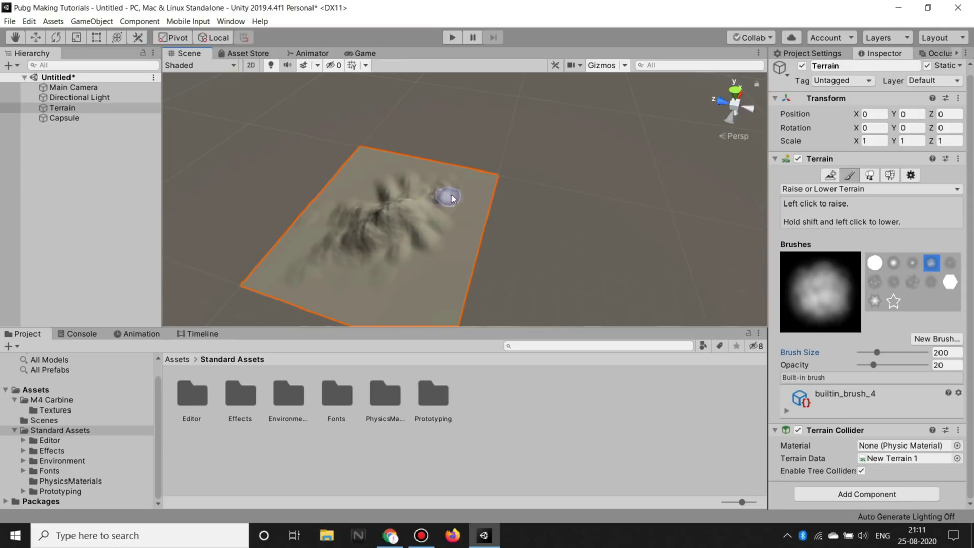
# Step: Orbit and pan around the whole mountain, then frame the capsule at ground level
pyautogui.doubleClick(62, 118)
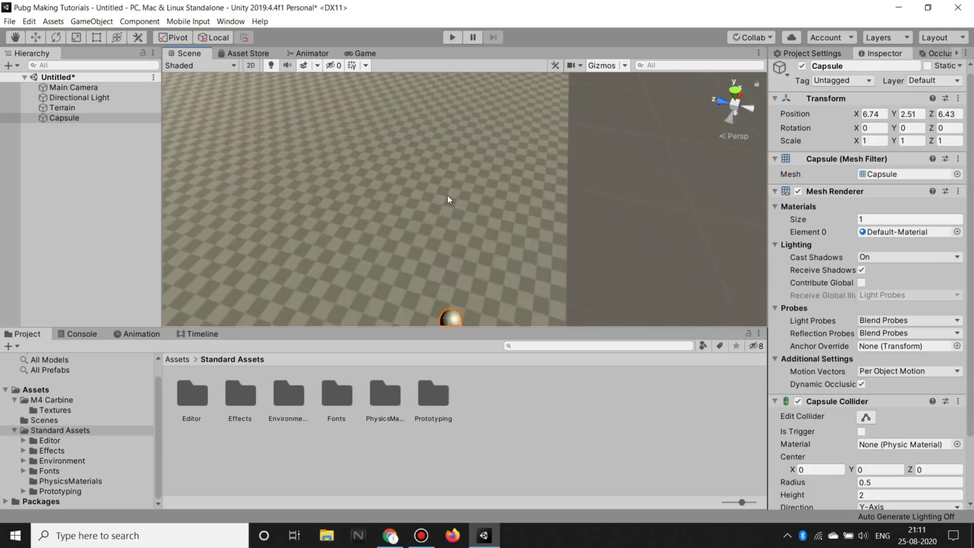
pyautogui.moveTo(523, 137); pyautogui.dragTo(362, 189, button='right')
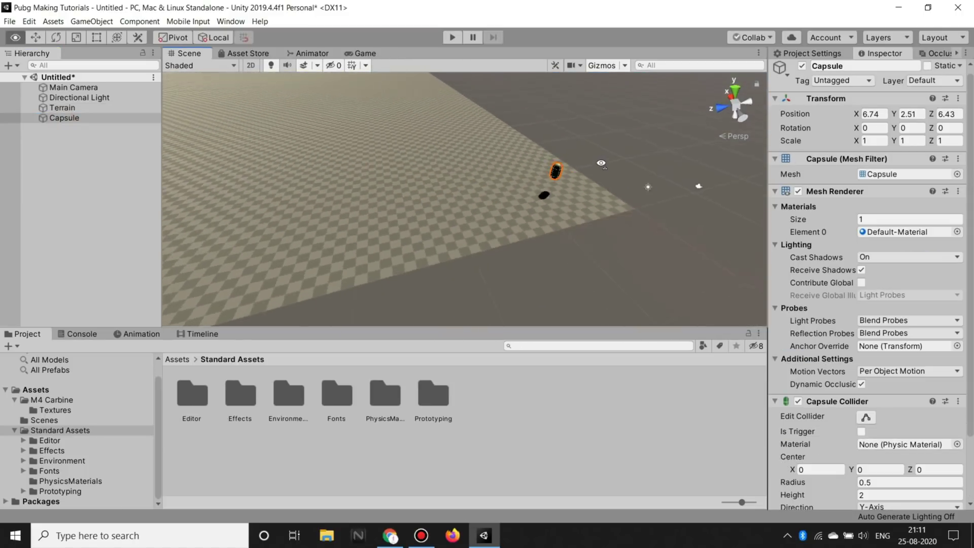
pyautogui.doubleClick(73, 109)
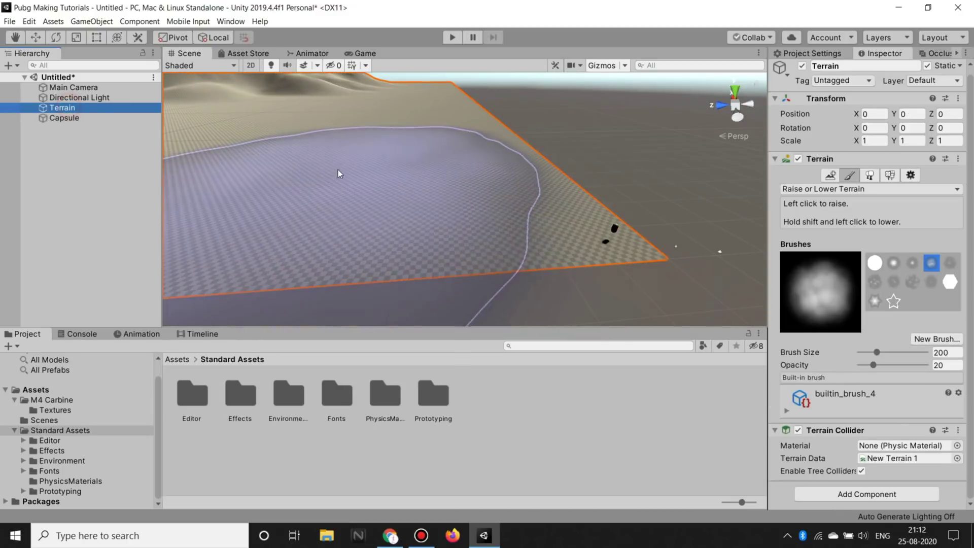
pyautogui.keyDown('alt'); pyautogui.moveTo(425, 227); pyautogui.dragTo(425, 246); pyautogui.keyUp('alt')
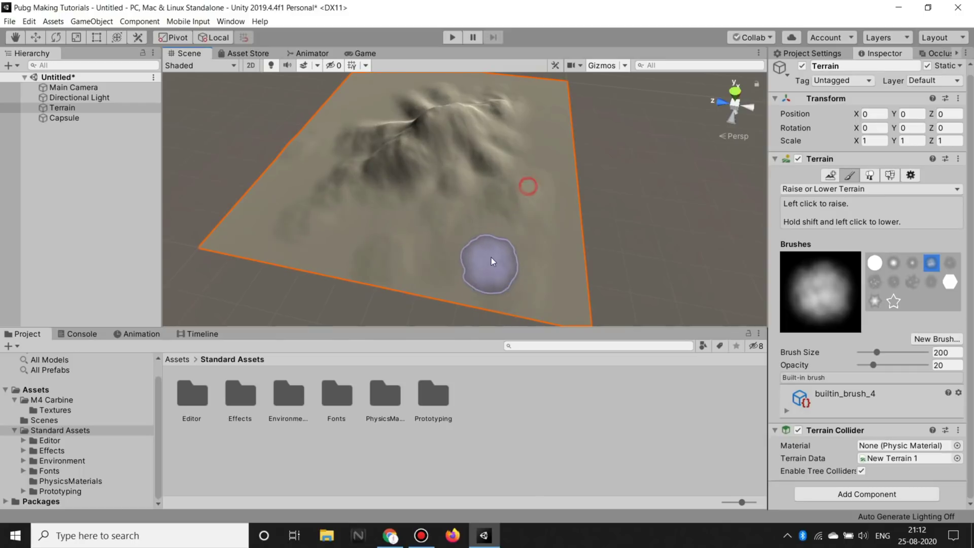
pyautogui.moveTo(394, 256)
pyautogui.keyDown('alt'); pyautogui.mouseDown()
pyautogui.moveTo(326, 138)
pyautogui.moveTo(424, 134)
pyautogui.moveTo(441, 122)
pyautogui.mouseUp(); pyautogui.keyUp('alt')
pyautogui.keyDown('alt'); pyautogui.moveTo(391, 144); pyautogui.dragTo(466, 130); pyautogui.keyUp('alt')
pyautogui.moveTo(465, 129); pyautogui.dragTo(369, 224, button='middle')
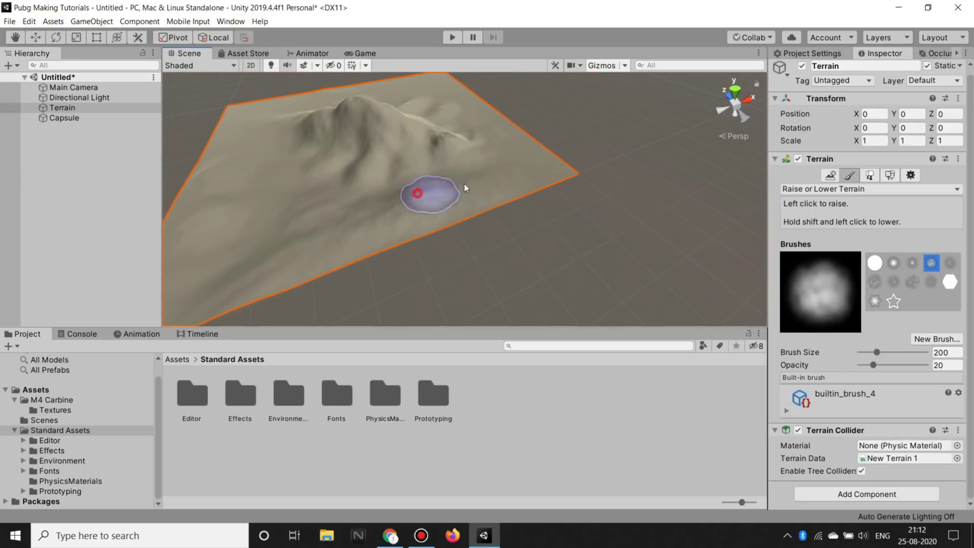
pyautogui.keyDown('alt'); pyautogui.moveTo(435, 190); pyautogui.dragTo(358, 171); pyautogui.keyUp('alt')
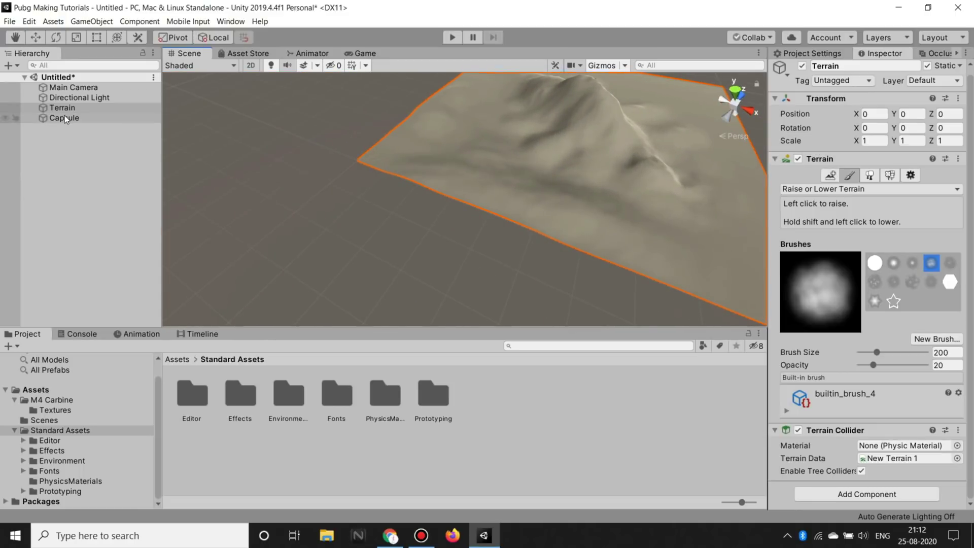
pyautogui.click(65, 117)
pyautogui.press('f')
pyautogui.moveTo(362, 135)
pyautogui.mouseDown(button='right')
pyautogui.moveTo(554, 112)
pyautogui.moveTo(368, 129)
pyautogui.mouseUp(button='right')
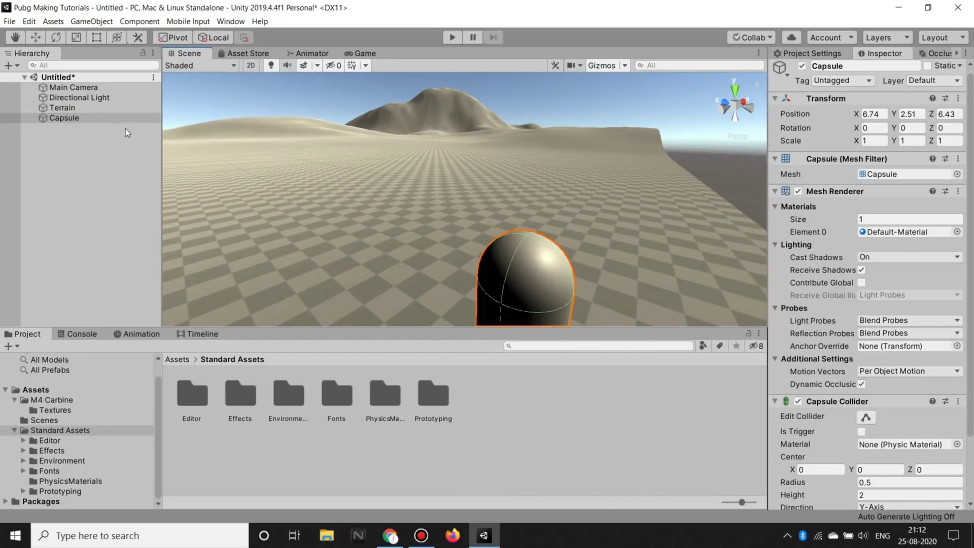
# Step: Set the raise brush to size 30 and opacity 6, and raise a gentle mound on the right
pyautogui.click(122, 107)
pyautogui.click(947, 352)
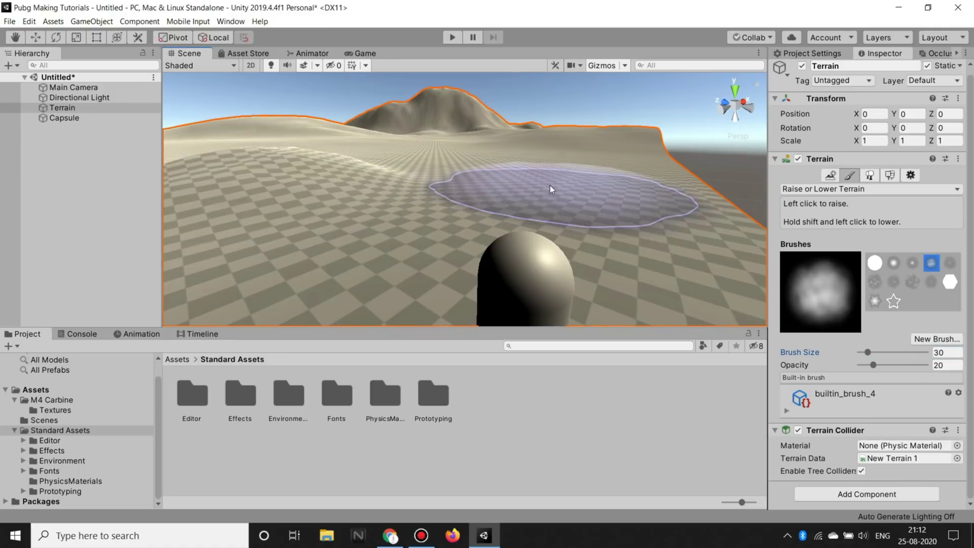
pyautogui.click(958, 366)
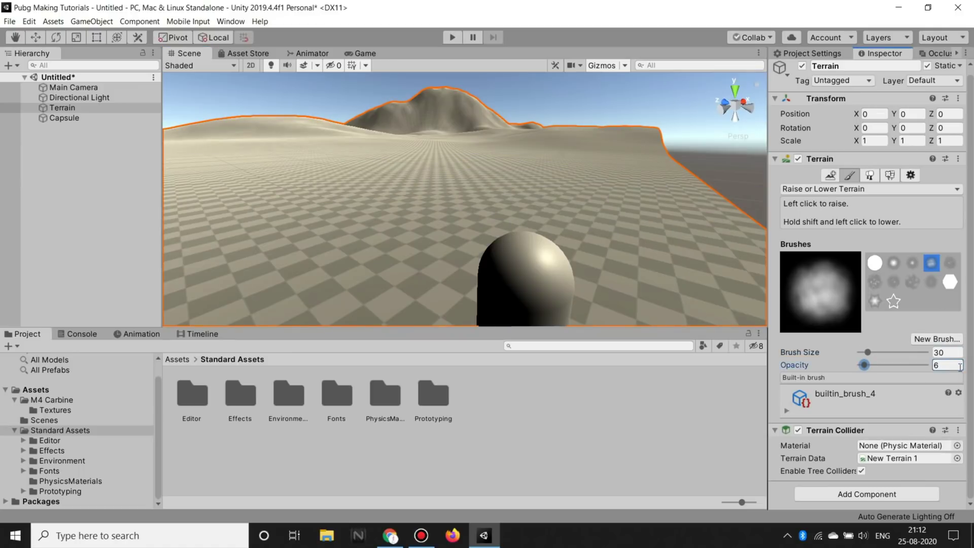
pyautogui.moveTo(264, 97)
pyautogui.mouseDown(button='right')
pyautogui.moveTo(687, 192)
pyautogui.moveTo(658, 208)
pyautogui.mouseUp(button='right')
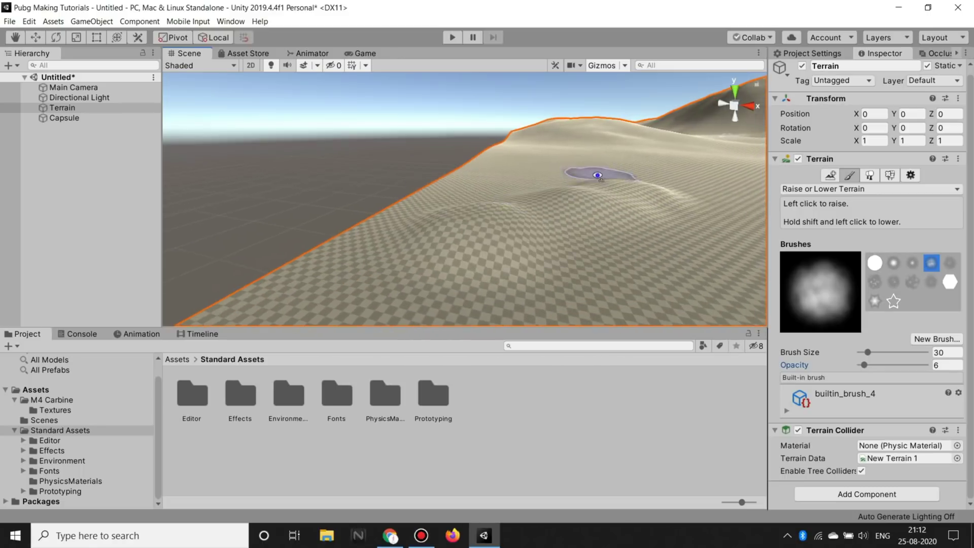
pyautogui.moveTo(603, 183)
pyautogui.mouseDown(button='right')
pyautogui.moveTo(741, 231)
pyautogui.moveTo(650, 94)
pyautogui.mouseUp(button='right')
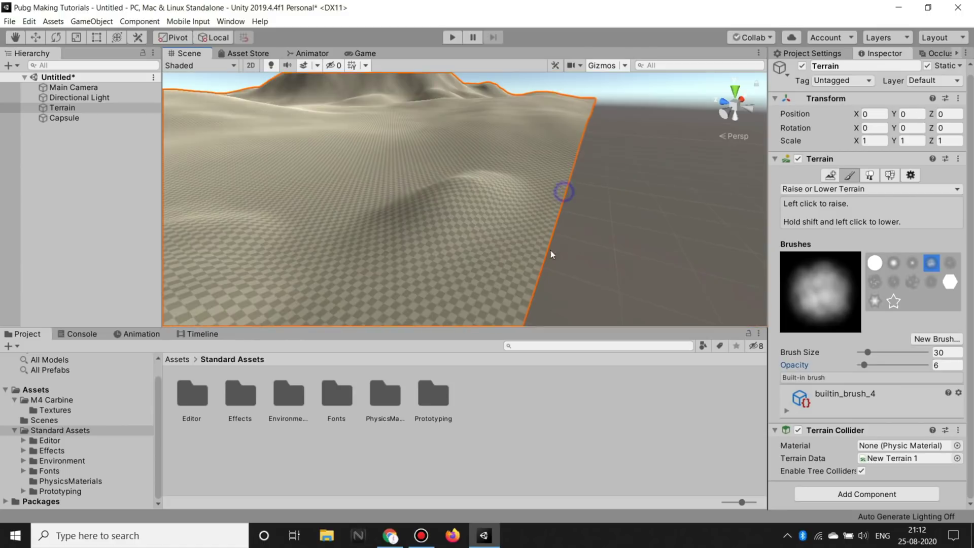
pyautogui.moveTo(574, 167); pyautogui.dragTo(728, 162, button='right')
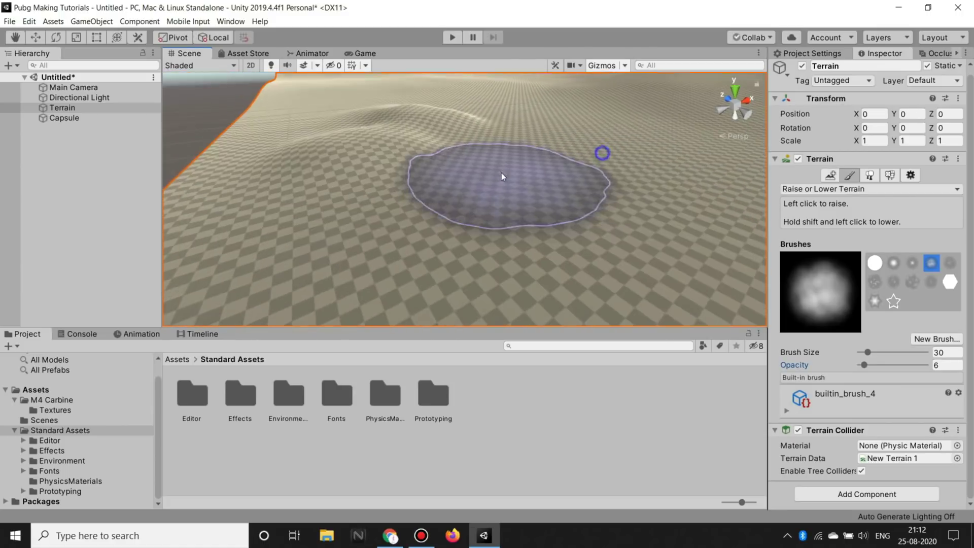
pyautogui.moveTo(729, 162); pyautogui.dragTo(696, 221)
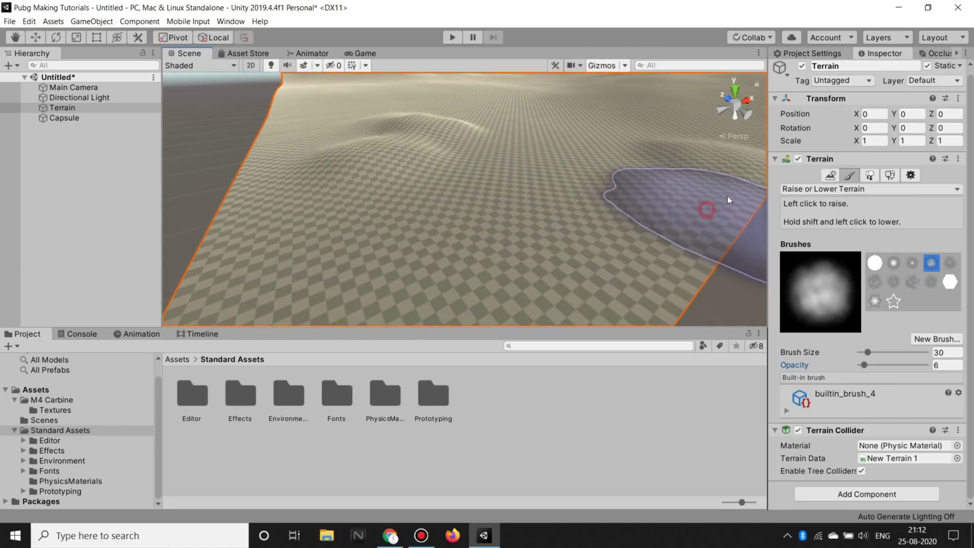
pyautogui.moveTo(695, 222)
pyautogui.mouseDown(button='right')
pyautogui.moveTo(566, 131)
pyautogui.moveTo(239, 244)
pyautogui.mouseUp(button='right')
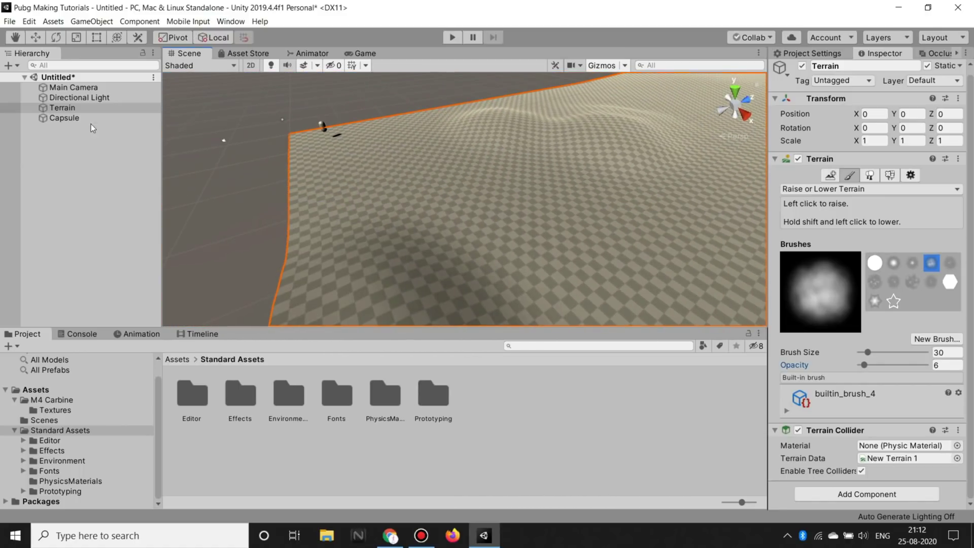
# Step: Move the capsule to 70.1, 2.51, 66.8, then reselect the Terrain
pyautogui.click(87, 120)
pyautogui.moveTo(413, 176); pyautogui.dragTo(385, 164, button='right')
pyautogui.press('w')
pyautogui.moveTo(383, 162); pyautogui.dragTo(665, 198)
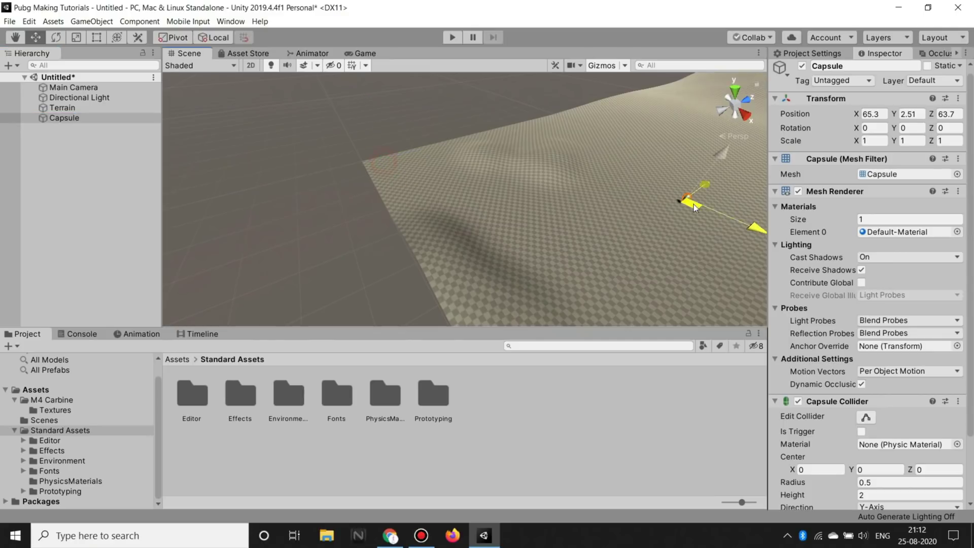
pyautogui.moveTo(452, 213)
pyautogui.mouseDown(button='right')
pyautogui.moveTo(550, 151)
pyautogui.moveTo(519, 172)
pyautogui.mouseUp(button='right')
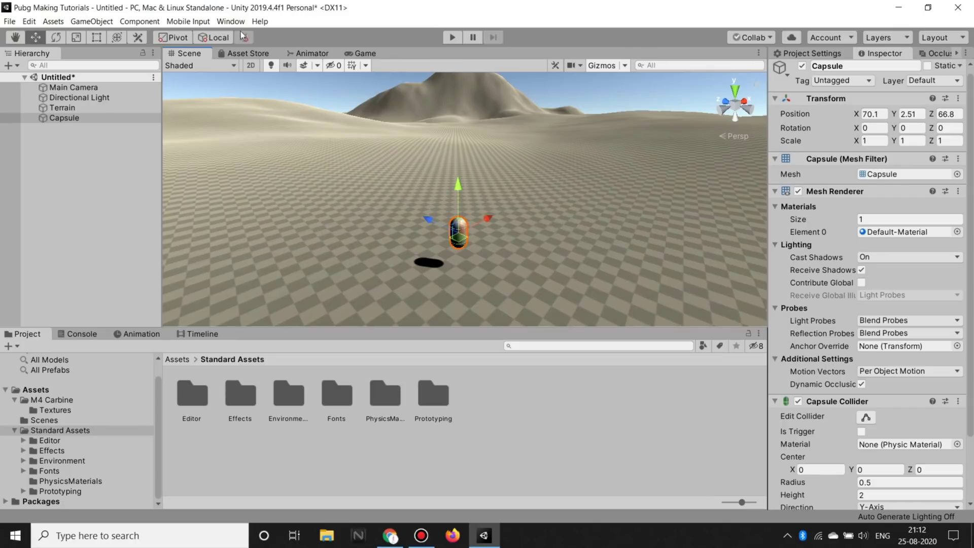
pyautogui.click(91, 108)
# Step: Switch the terrain tool to Paint Texture mode
pyautogui.click(854, 180)
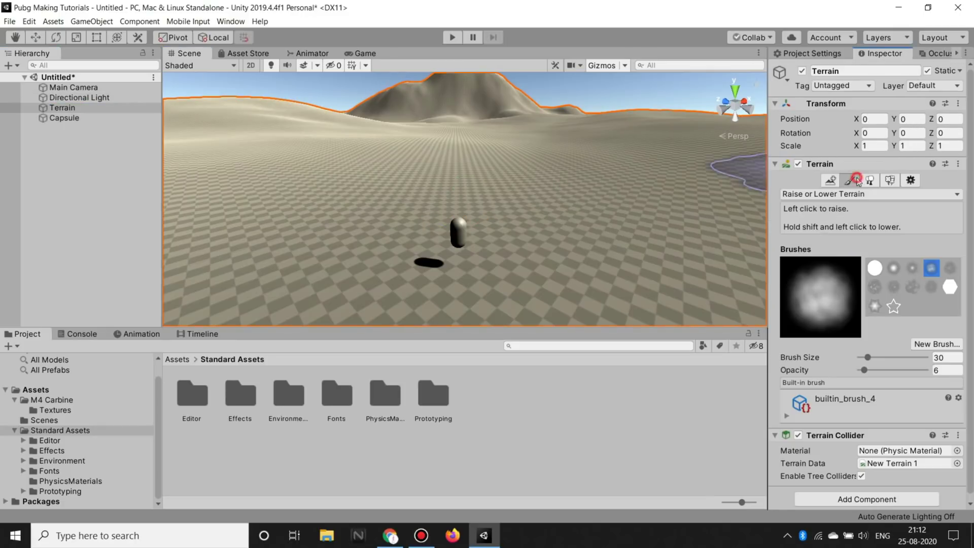
pyautogui.click(857, 194)
pyautogui.click(845, 233)
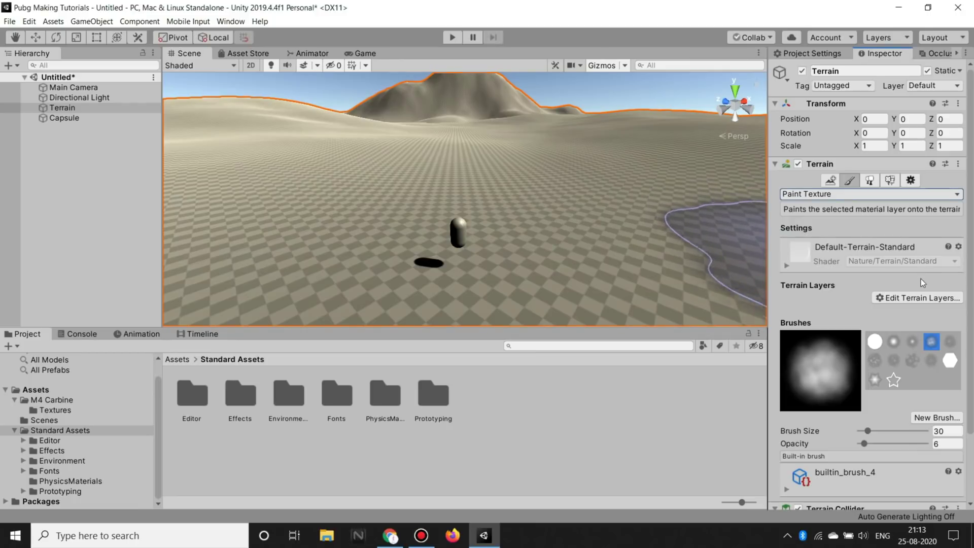
pyautogui.scroll(-3, 938, 330)
pyautogui.scroll(3, 837, 442)
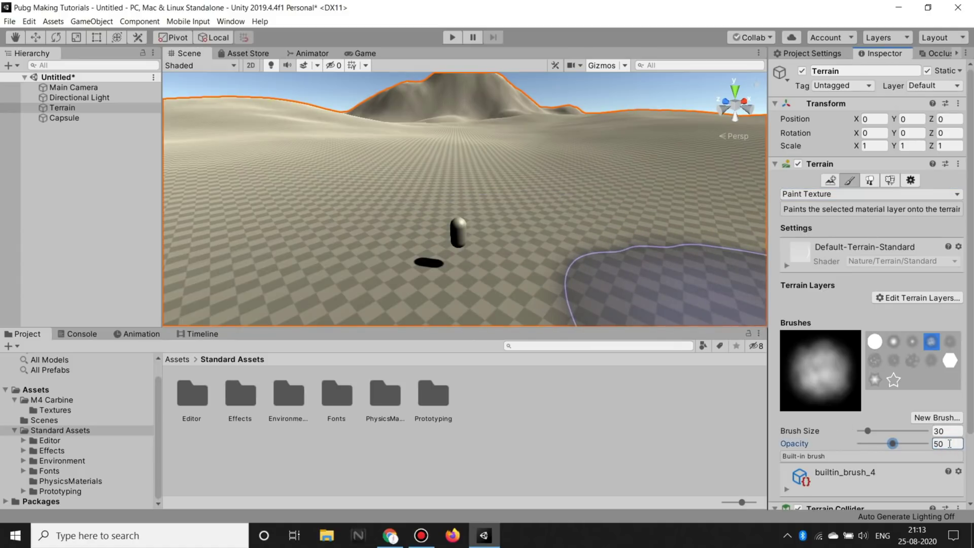
pyautogui.click(873, 194)
pyautogui.click(872, 194)
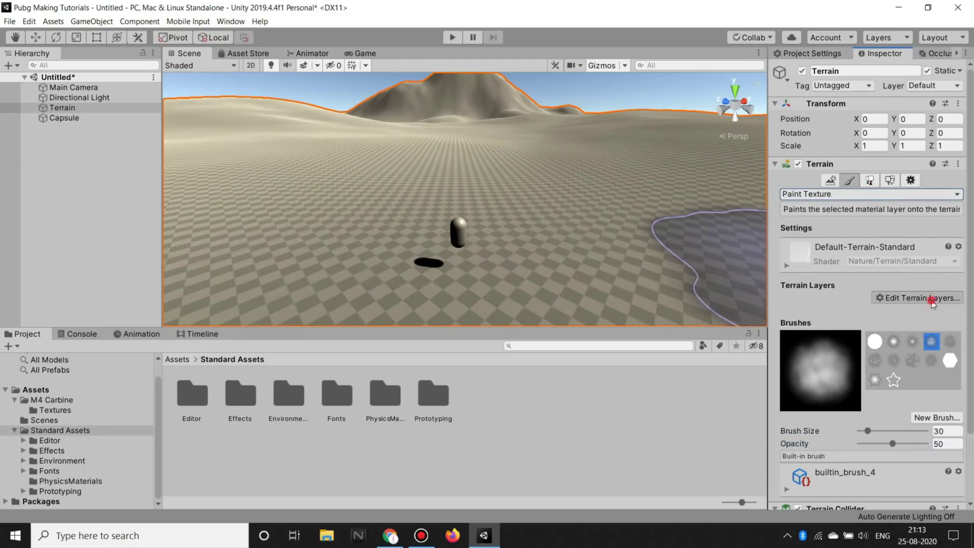
# Step: Create a new terrain layer from the GrassHillAlbedo texture to cover the terrain in grass
pyautogui.click(907, 299)
pyautogui.click(924, 294)
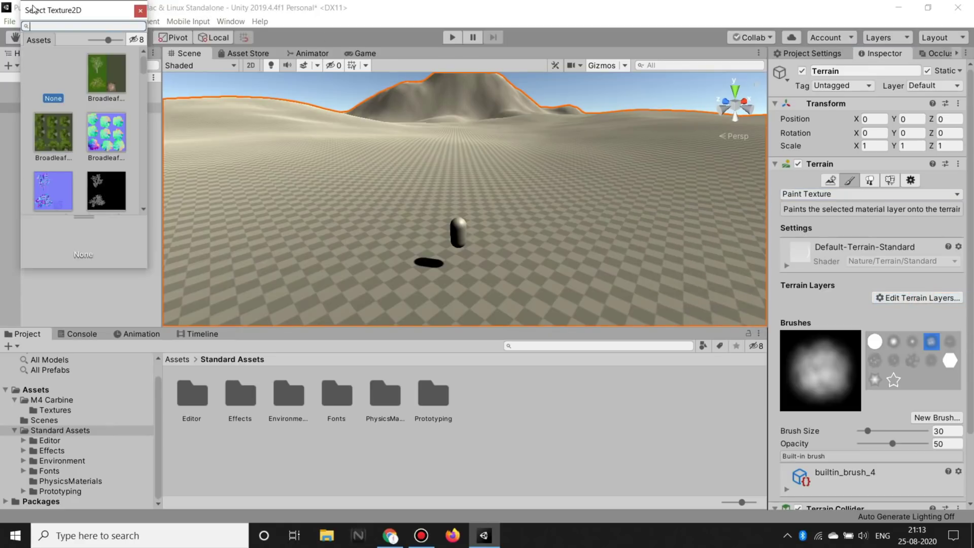
pyautogui.write('grass')
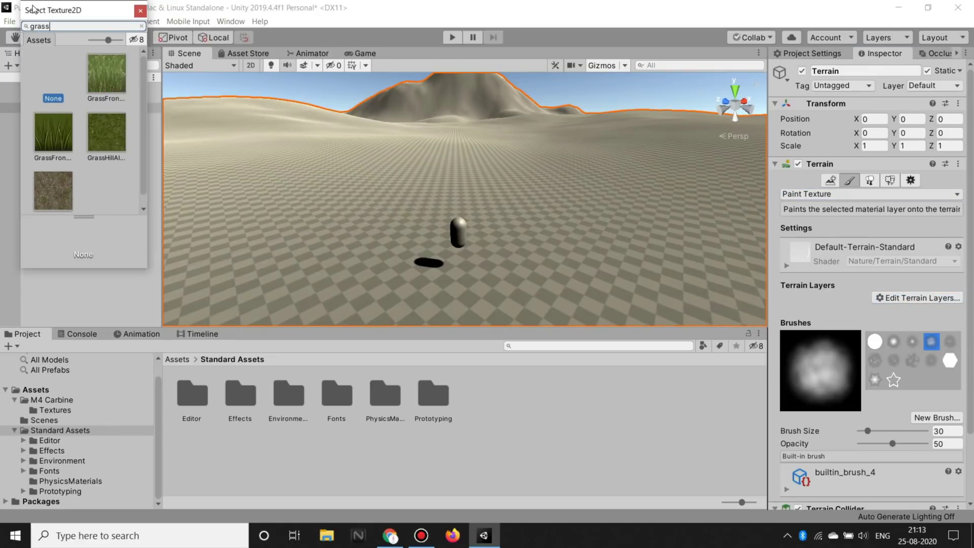
pyautogui.scroll(-1, 146, 125)
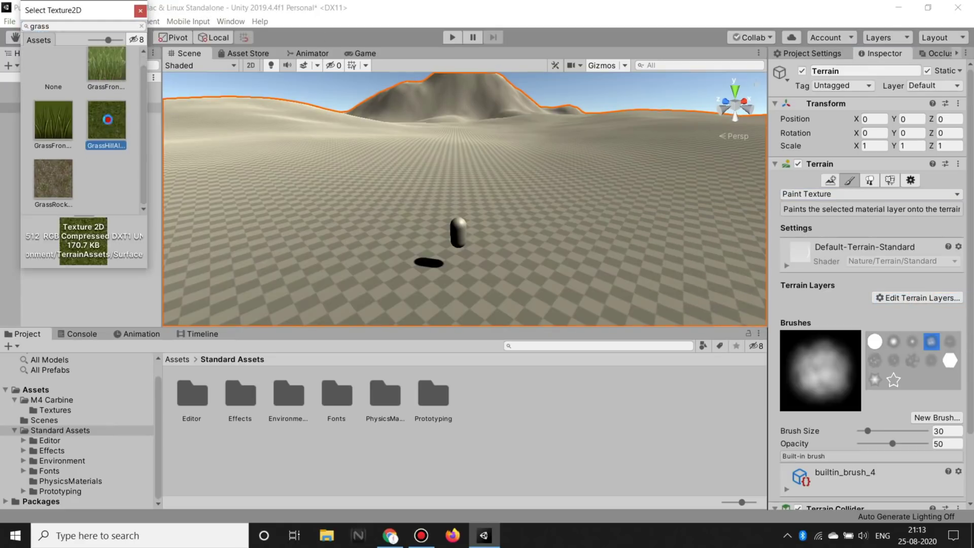
pyautogui.doubleClick(108, 123)
pyautogui.moveTo(544, 180)
pyautogui.mouseDown(button='right')
pyautogui.moveTo(590, 231)
pyautogui.moveTo(332, 131)
pyautogui.moveTo(452, 193)
pyautogui.moveTo(428, 236)
pyautogui.moveTo(510, 157)
pyautogui.mouseUp(button='right')
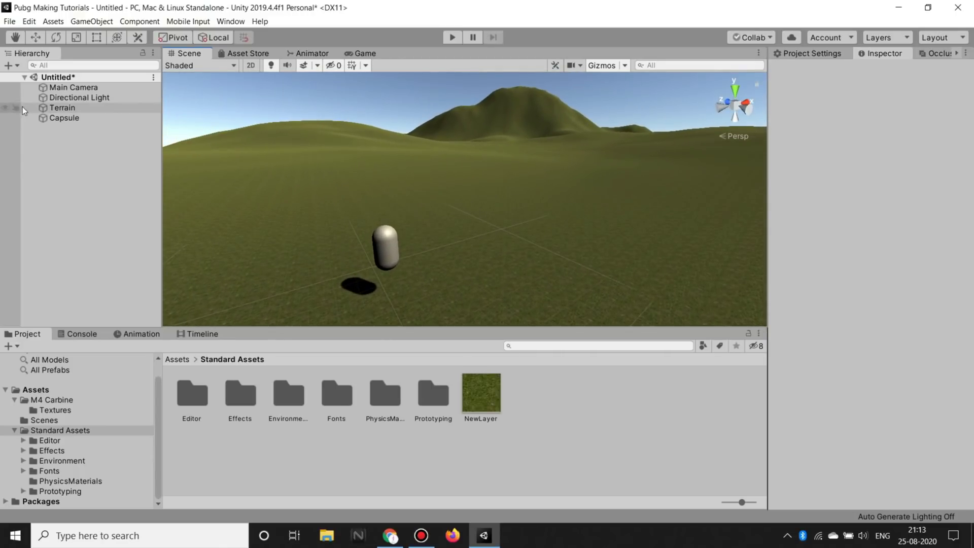
# Step: Select the terrain and raise the grass layer's tiling size from 2 to 8 on both axes
pyautogui.click(23, 107)
pyautogui.click(852, 334)
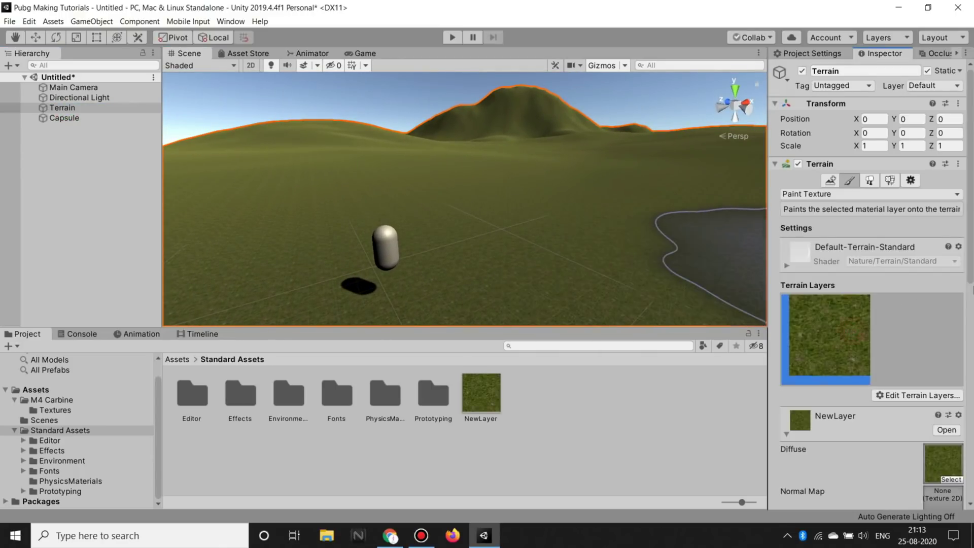
pyautogui.scroll(-3, 843, 331)
pyautogui.scroll(-4, 841, 331)
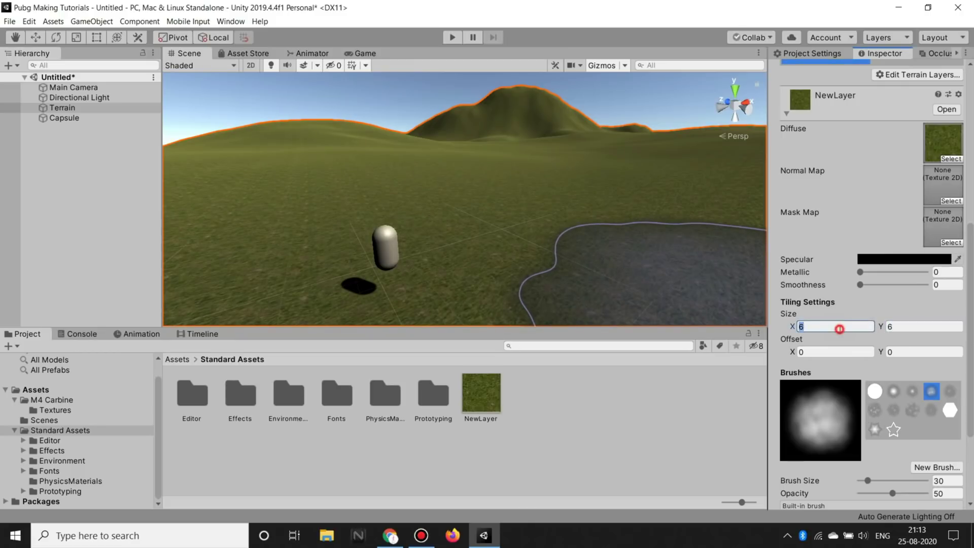
pyautogui.moveTo(487, 126)
pyautogui.keyDown('alt'); pyautogui.mouseDown()
pyautogui.moveTo(468, 208)
pyautogui.moveTo(495, 291)
pyautogui.moveTo(673, 122)
pyautogui.moveTo(43, 171)
pyautogui.mouseUp(); pyautogui.keyUp('alt')
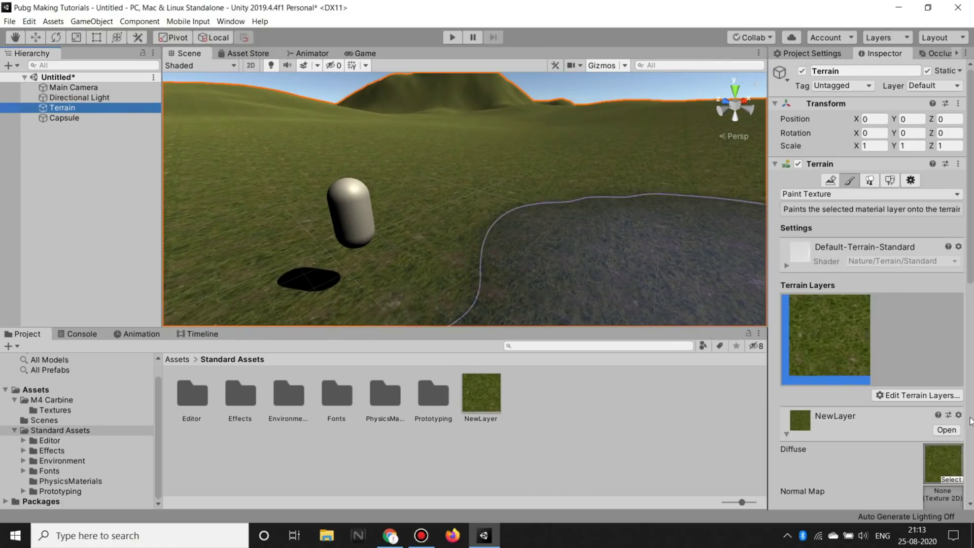
# Step: Create a second terrain layer, NewLayer 1, from the GrassRock texture
pyautogui.click(926, 395)
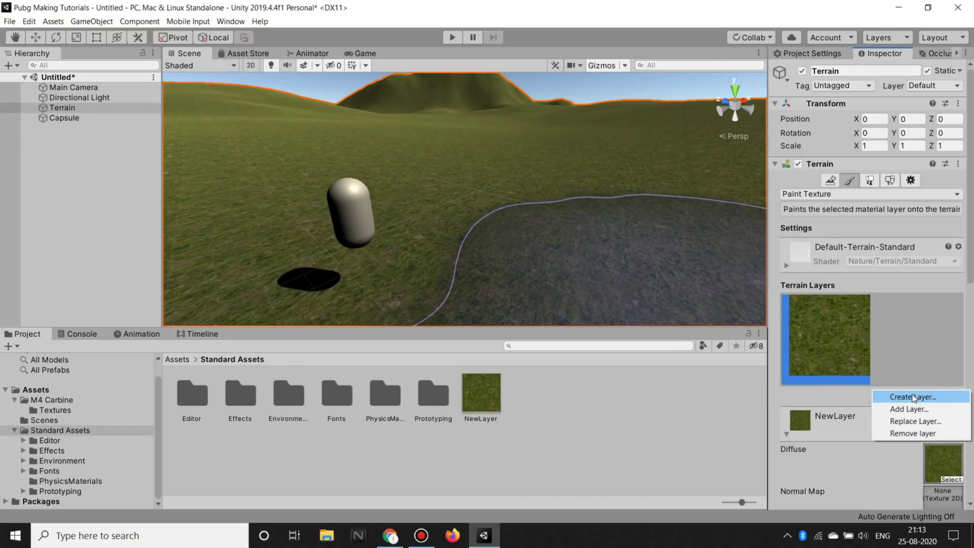
pyautogui.click(912, 394)
pyautogui.write('grass')
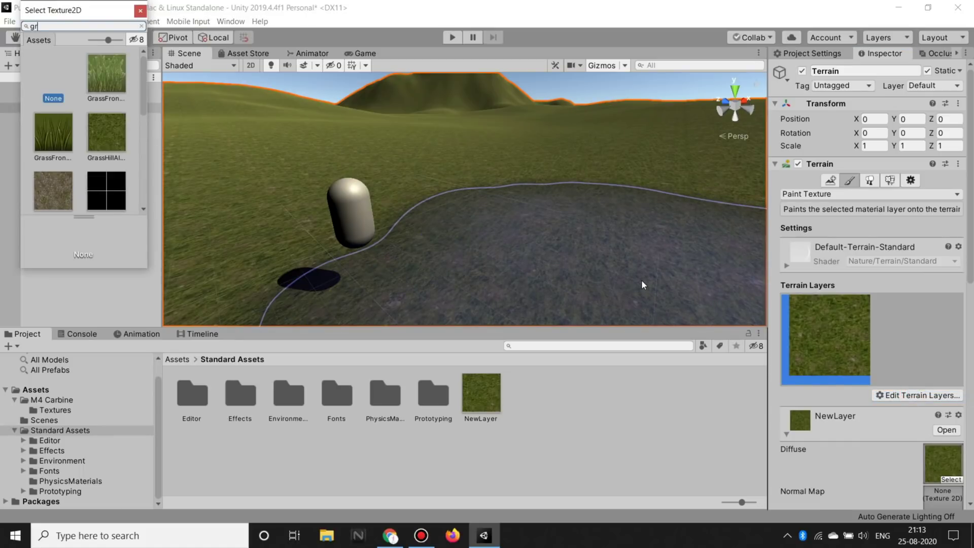
pyautogui.scroll(-1, 90, 173)
pyautogui.click(66, 188)
pyautogui.doubleClick(67, 188)
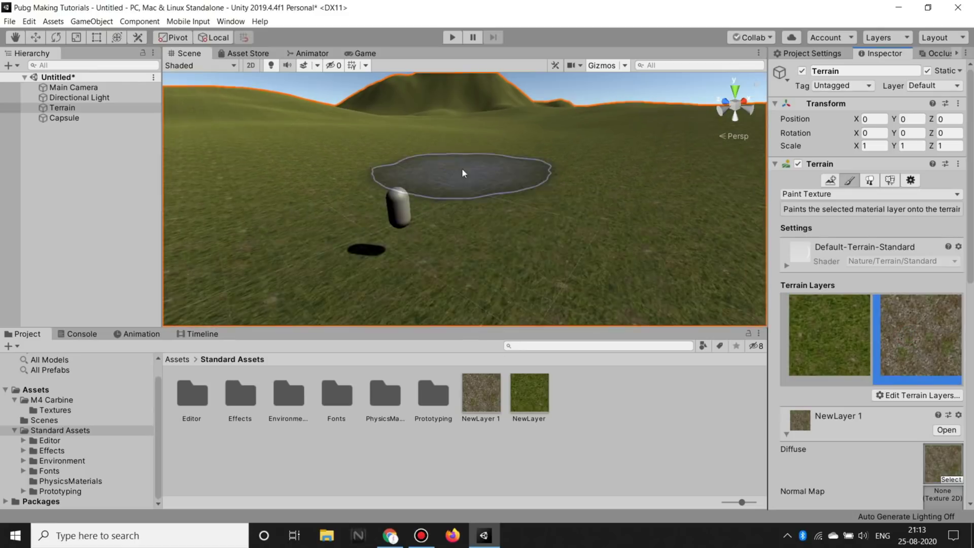
pyautogui.scroll(3, 462, 173)
pyautogui.scroll(2, 556, 197)
pyautogui.scroll(-8, 539, 221)
# Step: Paint a rocky dirt path with NewLayer 1 across the grass toward the hills
pyautogui.moveTo(575, 151); pyautogui.dragTo(857, 321, button='right')
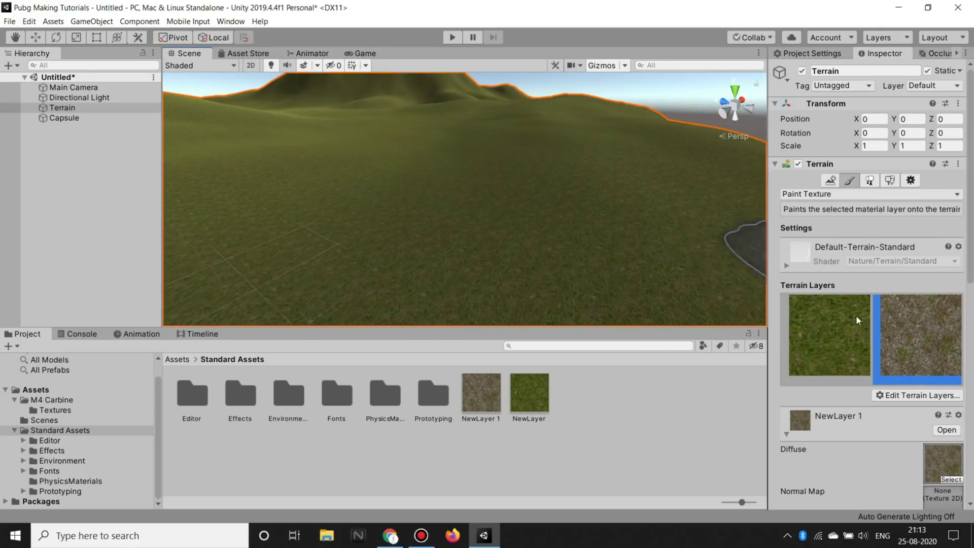
pyautogui.moveTo(505, 180); pyautogui.dragTo(446, 211, button='right')
pyautogui.moveTo(368, 249); pyautogui.dragTo(540, 169)
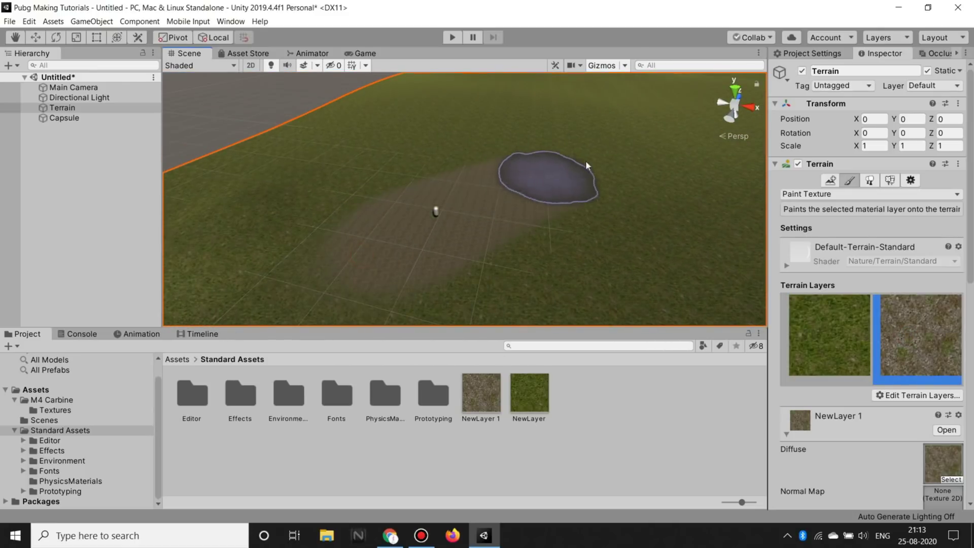
pyautogui.scroll(3, 541, 228)
pyautogui.scroll(-5, 541, 229)
pyautogui.moveTo(706, 272)
pyautogui.mouseDown(button='middle')
pyautogui.moveTo(604, 235)
pyautogui.moveTo(321, 220)
pyautogui.moveTo(602, 183)
pyautogui.moveTo(339, 210)
pyautogui.mouseUp(button='middle')
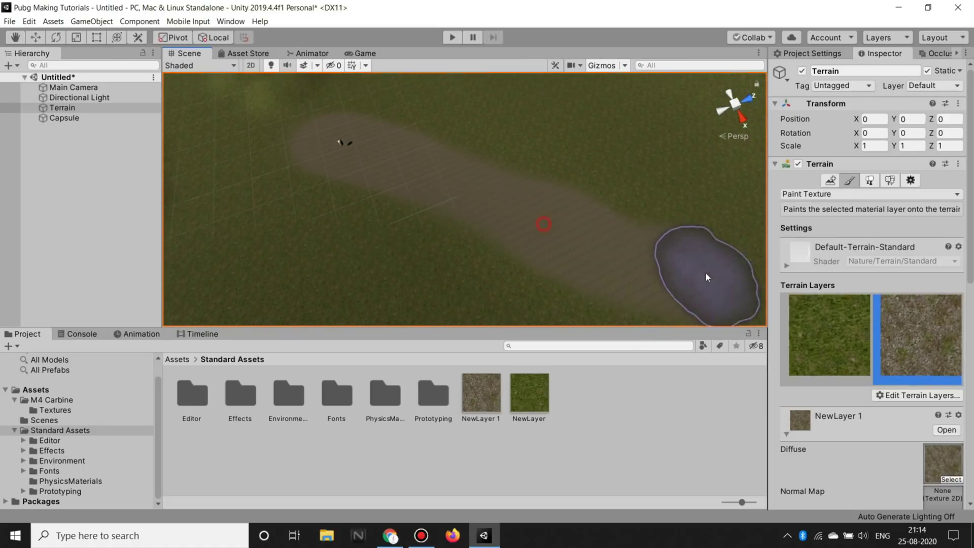
pyautogui.moveTo(439, 146)
pyautogui.mouseDown(button='middle')
pyautogui.moveTo(463, 192)
pyautogui.moveTo(387, 245)
pyautogui.moveTo(508, 220)
pyautogui.moveTo(424, 273)
pyautogui.mouseUp(button='middle')
pyautogui.moveTo(481, 269)
pyautogui.keyDown('alt'); pyautogui.mouseDown()
pyautogui.moveTo(578, 287)
pyautogui.moveTo(502, 247)
pyautogui.moveTo(528, 157)
pyautogui.moveTo(517, 283)
pyautogui.moveTo(452, 246)
pyautogui.mouseUp(); pyautogui.keyUp('alt')
pyautogui.moveTo(452, 246); pyautogui.dragTo(541, 141, button='middle')
pyautogui.moveTo(540, 141)
pyautogui.keyDown('alt'); pyautogui.mouseDown()
pyautogui.moveTo(587, 130)
pyautogui.moveTo(227, 211)
pyautogui.moveTo(202, 311)
pyautogui.mouseUp(); pyautogui.keyUp('alt')
# Step: Frame the capsule, adjust the GrassRock layer's tiling size, and review the finished path
pyautogui.click(76, 118)
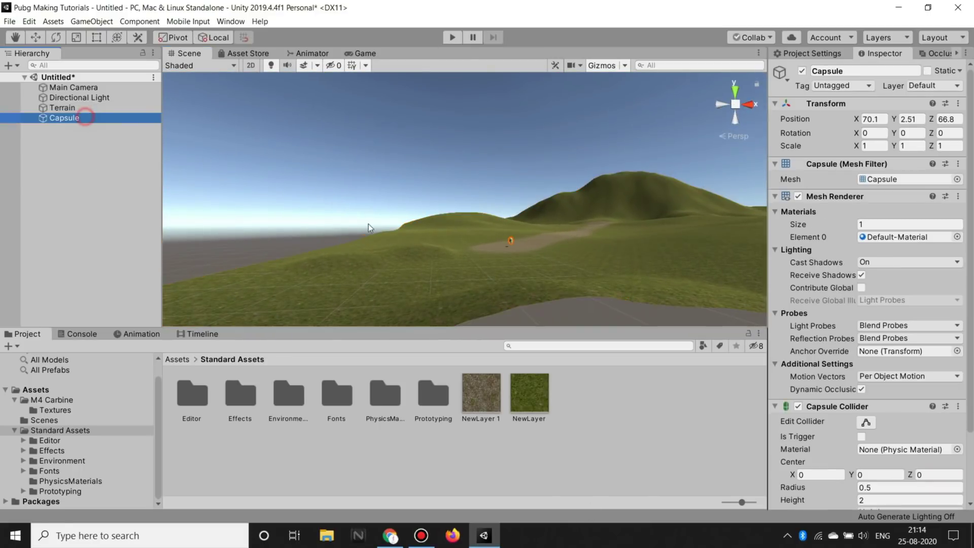
pyautogui.press('f')
pyautogui.moveTo(625, 265)
pyautogui.keyDown('alt'); pyautogui.mouseDown()
pyautogui.moveTo(497, 358)
pyautogui.moveTo(492, 473)
pyautogui.moveTo(622, 336)
pyautogui.moveTo(654, 503)
pyautogui.moveTo(633, 535)
pyautogui.moveTo(915, 317)
pyautogui.moveTo(775, 371)
pyautogui.moveTo(596, 329)
pyautogui.moveTo(584, 344)
pyautogui.moveTo(436, 274)
pyautogui.mouseUp(); pyautogui.keyUp('alt')
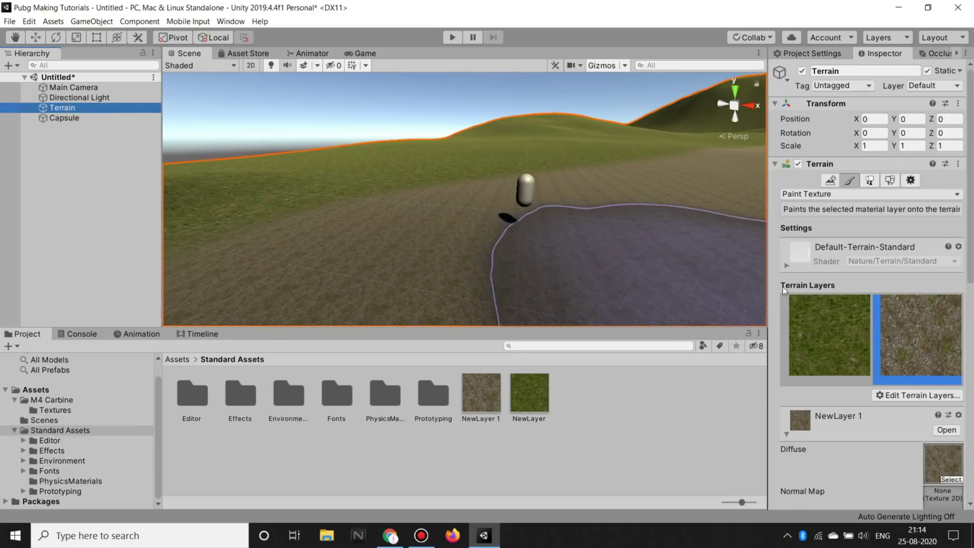
pyautogui.scroll(-8, 837, 305)
pyautogui.click(811, 329)
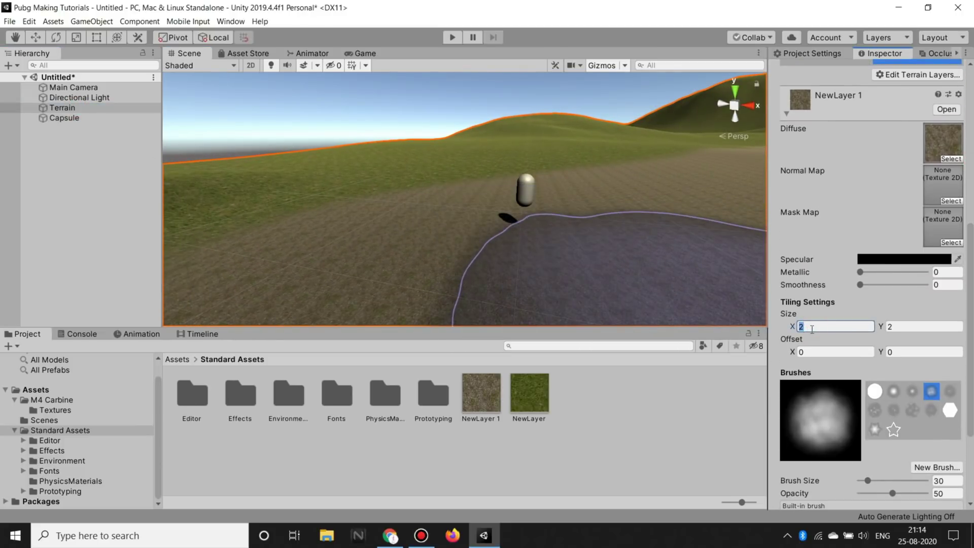
pyautogui.click(60, 227)
pyautogui.moveTo(432, 255)
pyautogui.keyDown('alt'); pyautogui.mouseDown()
pyautogui.moveTo(532, 276)
pyautogui.moveTo(683, 209)
pyautogui.moveTo(650, 251)
pyautogui.moveTo(662, 264)
pyautogui.moveTo(580, 238)
pyautogui.moveTo(629, 257)
pyautogui.mouseUp(); pyautogui.keyUp('alt')
pyautogui.click(64, 150)
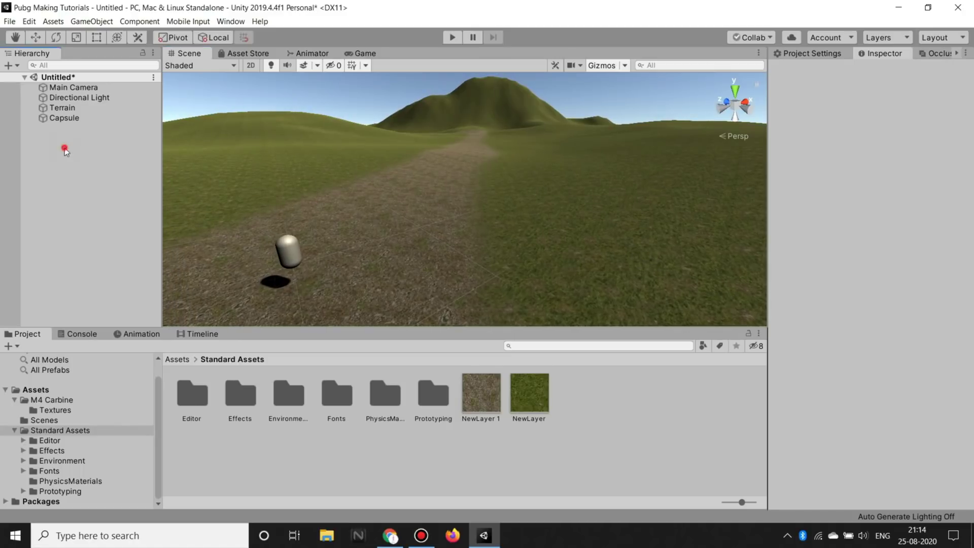
# Step: Save the scene through File > Save As under the name 'basic tarrain' in Assets
pyautogui.click(11, 23)
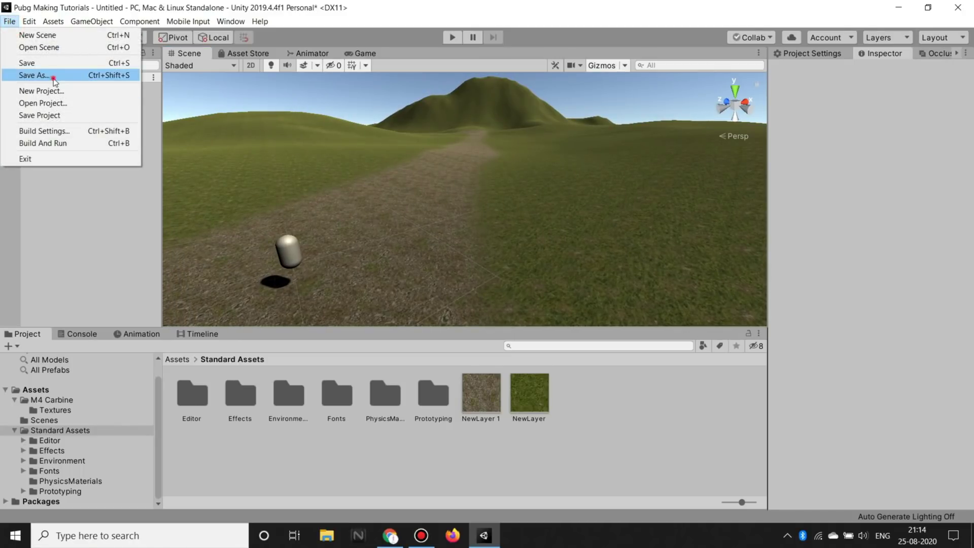
pyautogui.click(54, 76)
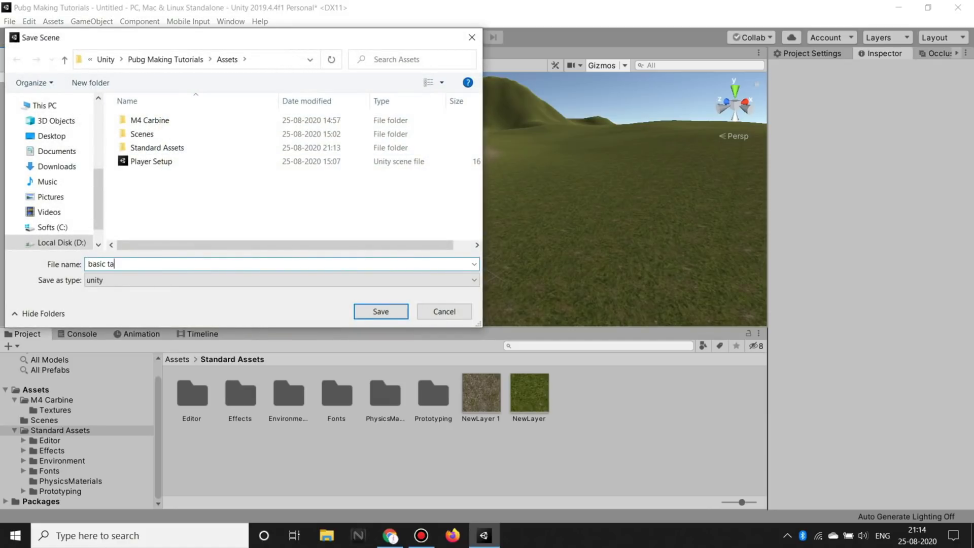
pyautogui.write('basic tarrai')
pyautogui.write('n')
pyautogui.press('Return')
pyautogui.moveTo(523, 293); pyautogui.dragTo(481, 285, button='right')
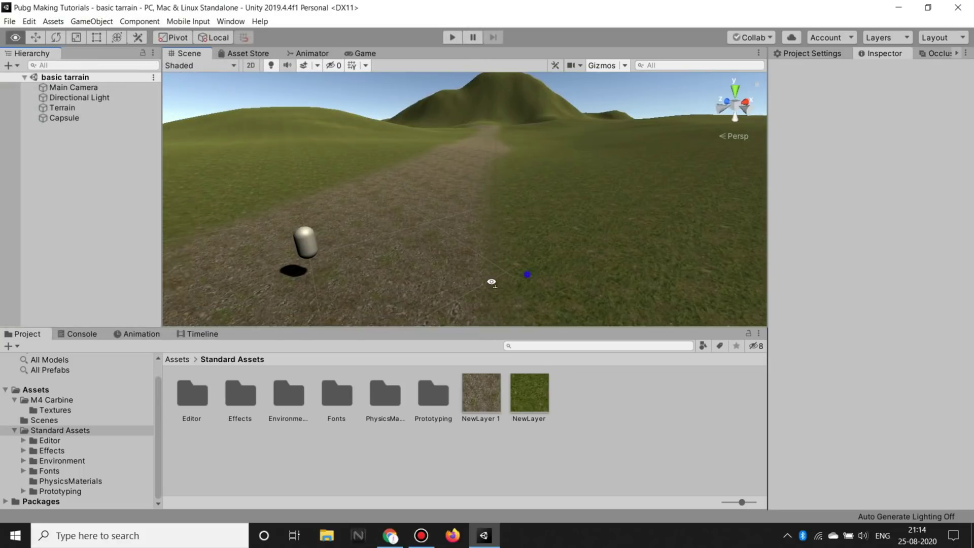
pyautogui.moveTo(474, 213); pyautogui.dragTo(514, 198, button='right')
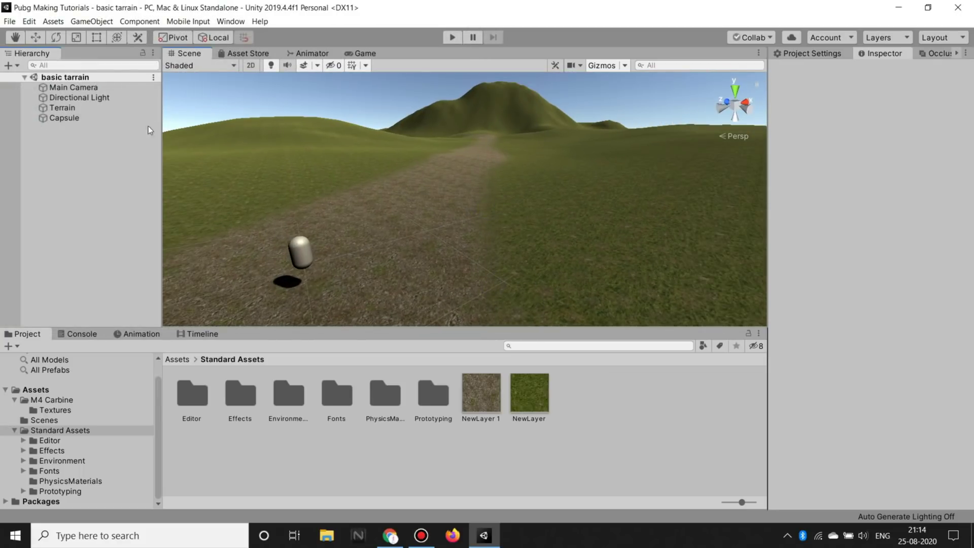
pyautogui.click(61, 119)
# Step: Select the terrain, switch to Paint Details, and begin adding a grass texture detail
pyautogui.click(69, 108)
pyautogui.moveTo(664, 230)
pyautogui.mouseDown(button='right')
pyautogui.moveTo(490, 219)
pyautogui.moveTo(532, 224)
pyautogui.moveTo(502, 225)
pyautogui.mouseUp(button='right')
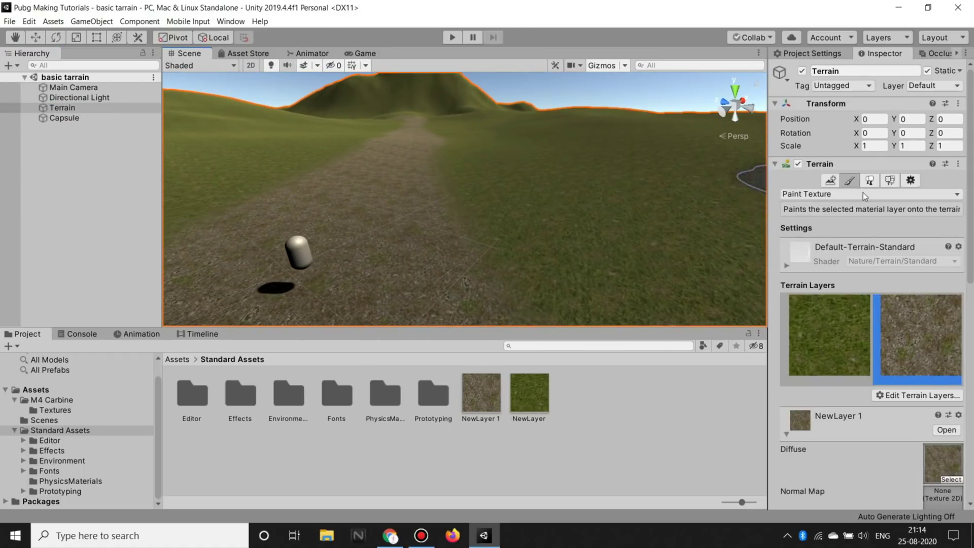
pyautogui.click(890, 181)
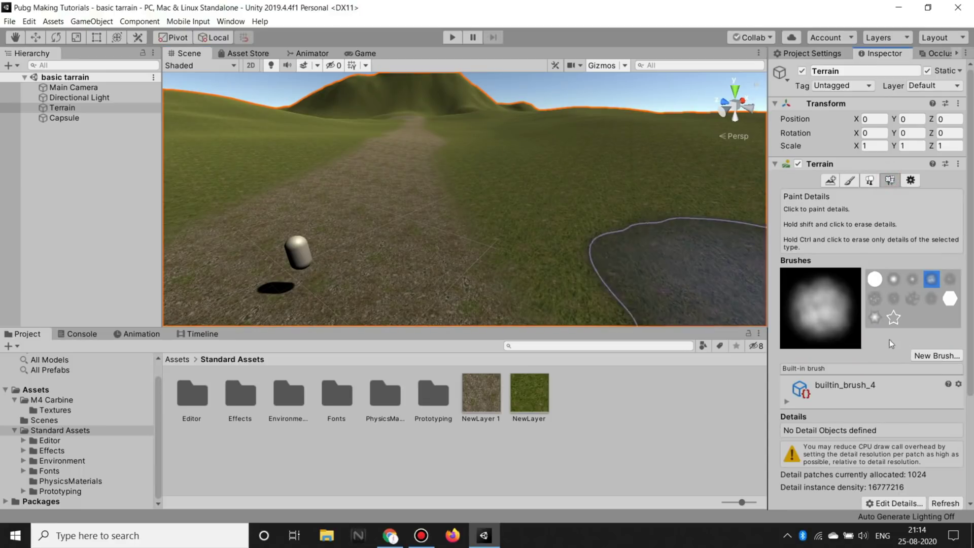
pyautogui.scroll(-5, 910, 384)
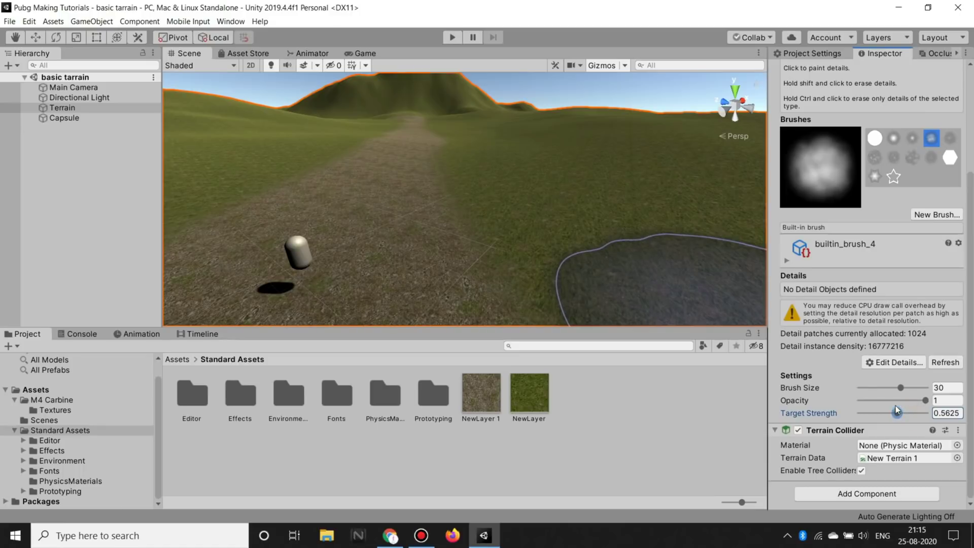
pyautogui.click(894, 361)
pyautogui.click(843, 354)
pyautogui.click(898, 361)
pyautogui.click(911, 363)
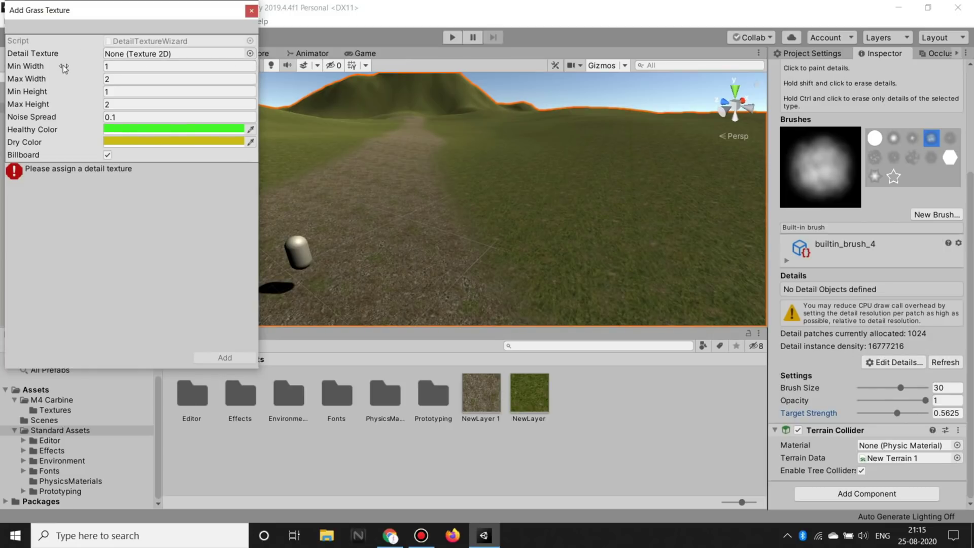
# Step: Pick GrassFrond01AlbedoAlpha as the detail texture and add the grass detail
pyautogui.click(250, 54)
pyautogui.write('grass')
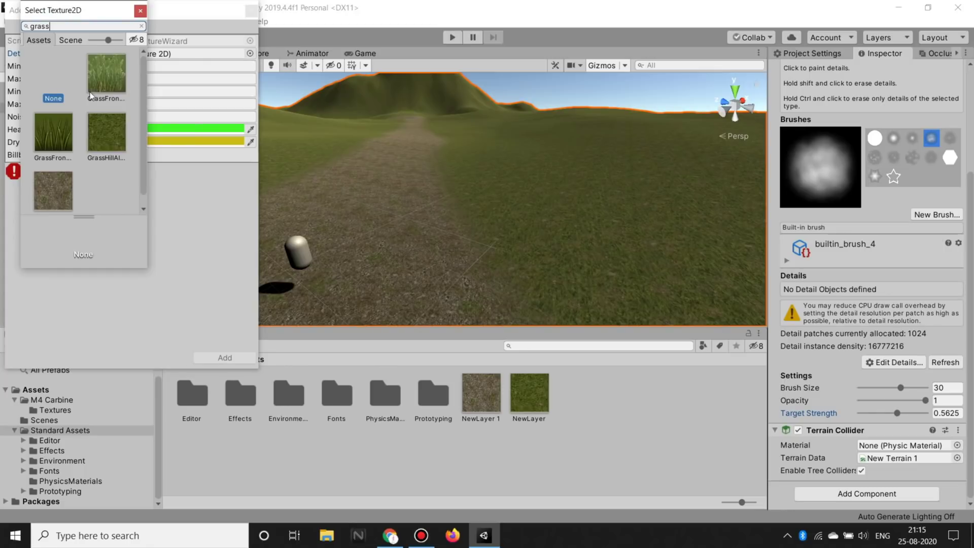
pyautogui.doubleClick(105, 63)
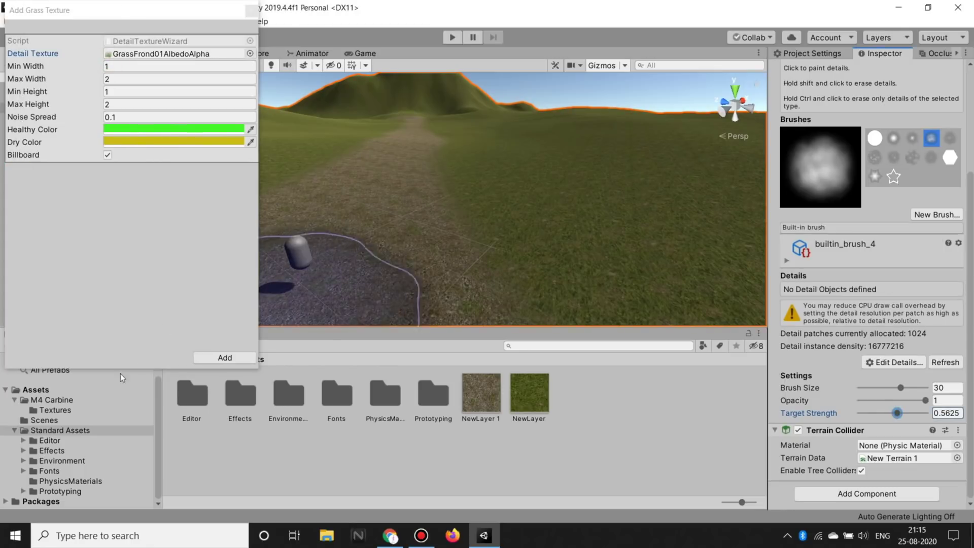
pyautogui.click(224, 357)
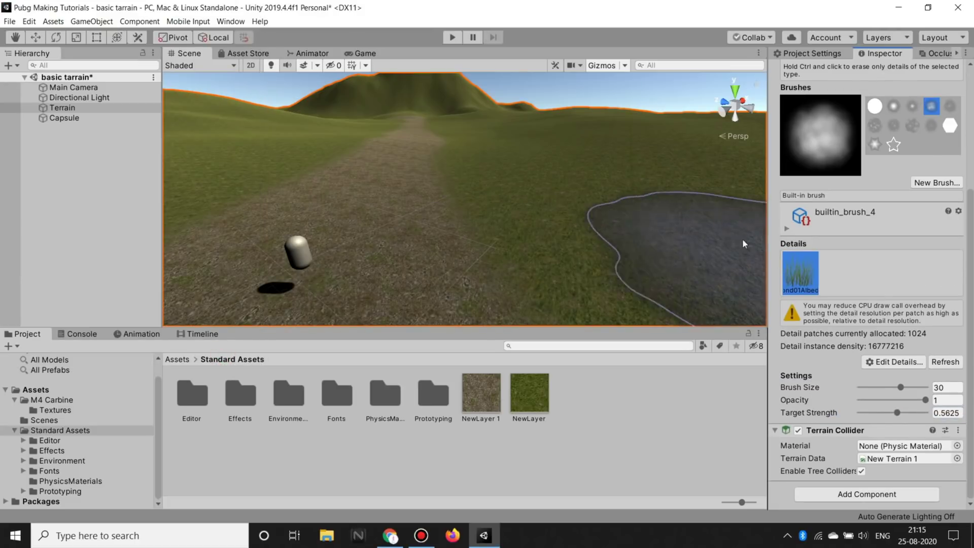
# Step: Brush frond grass patches onto the field and hillside on both sides of the dirt path
pyautogui.scroll(3, 584, 154)
pyautogui.moveTo(584, 154)
pyautogui.mouseDown()
pyautogui.moveTo(653, 221)
pyautogui.moveTo(549, 208)
pyautogui.mouseUp()
pyautogui.moveTo(549, 208)
pyautogui.mouseDown(button='right')
pyautogui.moveTo(690, 222)
pyautogui.moveTo(708, 233)
pyautogui.moveTo(659, 193)
pyautogui.moveTo(580, 264)
pyautogui.moveTo(515, 228)
pyautogui.moveTo(698, 238)
pyautogui.moveTo(582, 261)
pyautogui.moveTo(542, 127)
pyautogui.mouseUp(button='right')
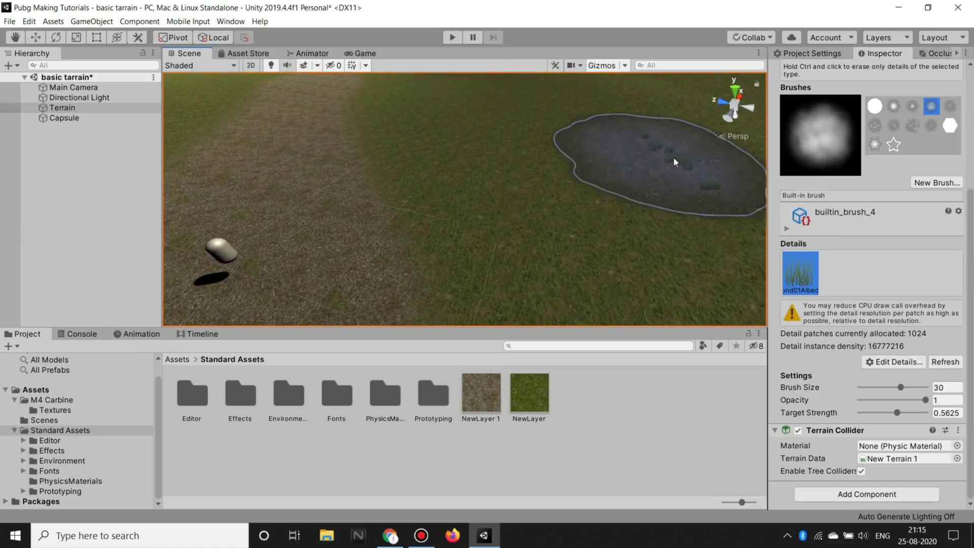
pyautogui.scroll(-2, 544, 162)
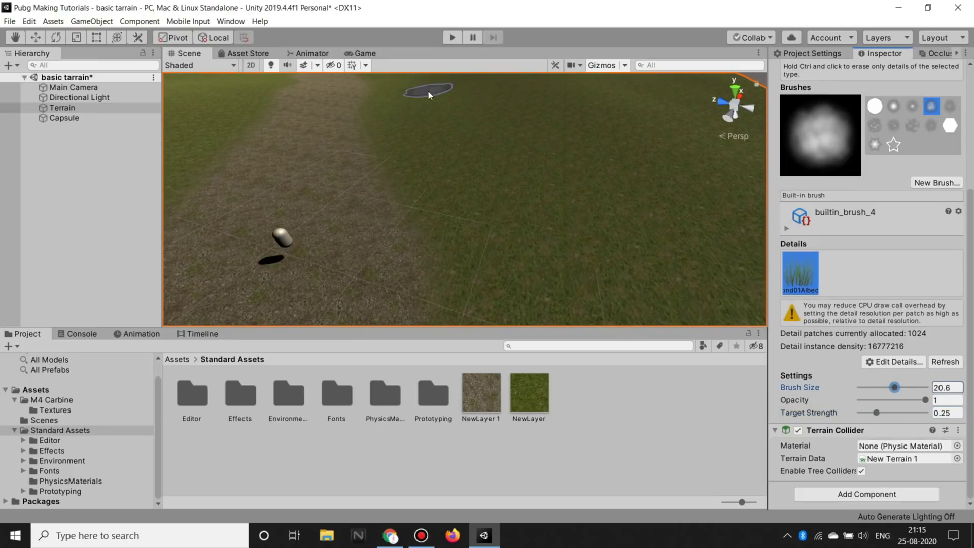
pyautogui.moveTo(428, 95); pyautogui.dragTo(649, 174)
pyautogui.moveTo(648, 174)
pyautogui.mouseDown(button='right')
pyautogui.moveTo(345, 182)
pyautogui.moveTo(282, 198)
pyautogui.mouseUp(button='right')
pyautogui.moveTo(239, 278); pyautogui.dragTo(434, 105)
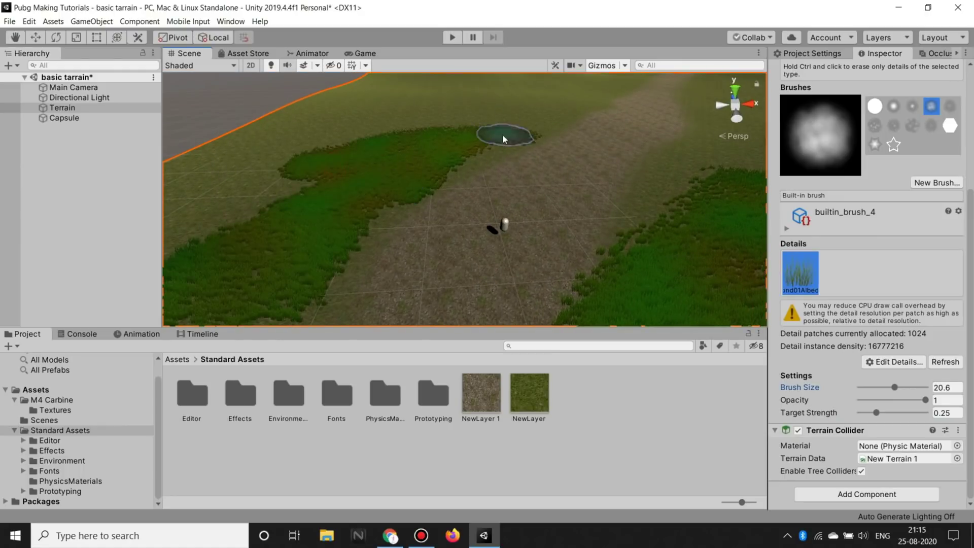
pyautogui.moveTo(497, 119)
pyautogui.mouseDown(button='right')
pyautogui.moveTo(467, 156)
pyautogui.moveTo(526, 97)
pyautogui.moveTo(966, 303)
pyautogui.mouseUp(button='right')
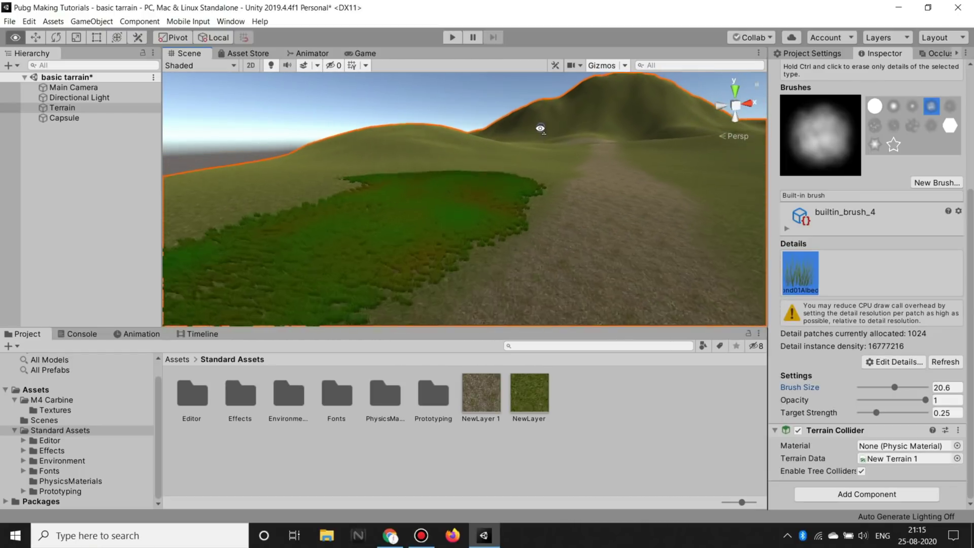
pyautogui.scroll(5, 905, 240)
# Step: Raise the terrain's Detail Distance from 80 to 250 in Terrain Settings
pyautogui.click(912, 181)
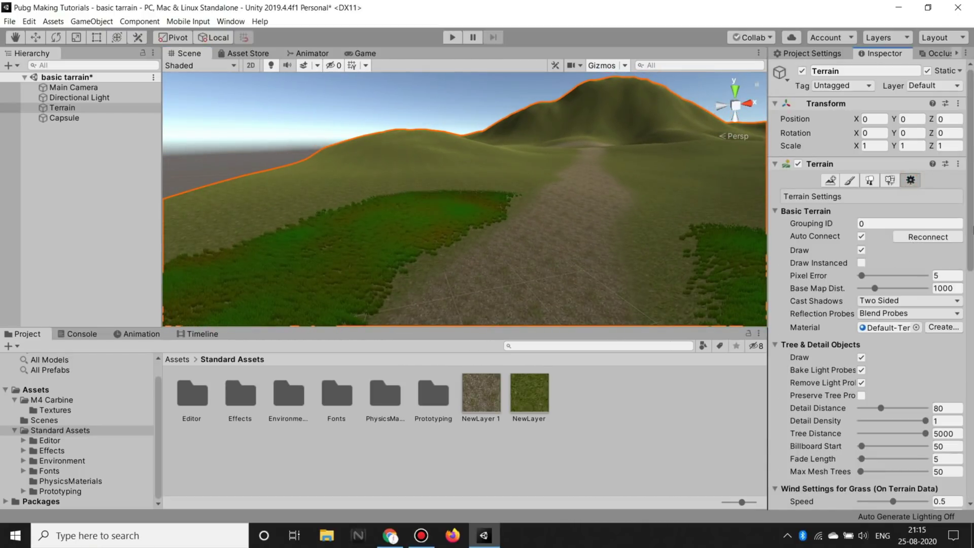
pyautogui.moveTo(970, 196); pyautogui.dragTo(970, 225)
pyautogui.scroll(-3, 892, 246)
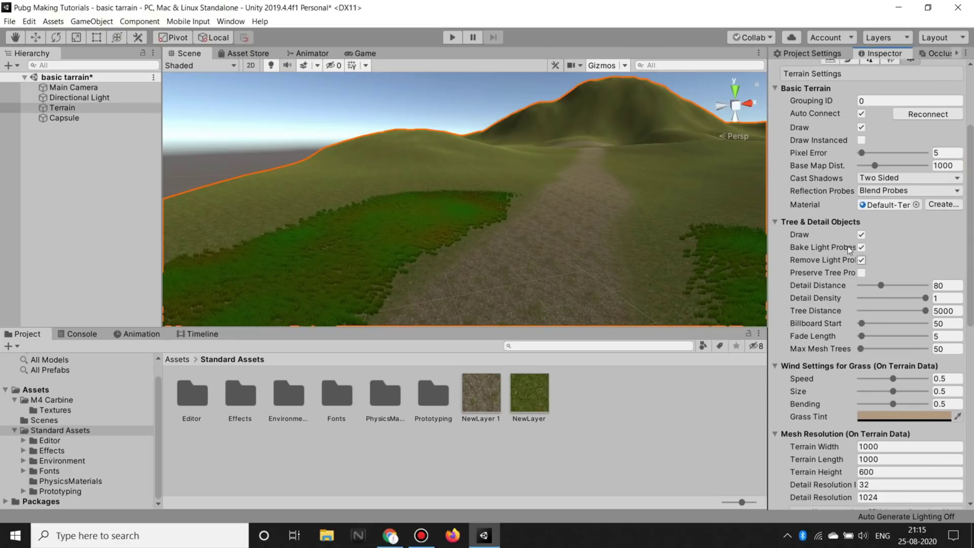
pyautogui.scroll(-3, 870, 284)
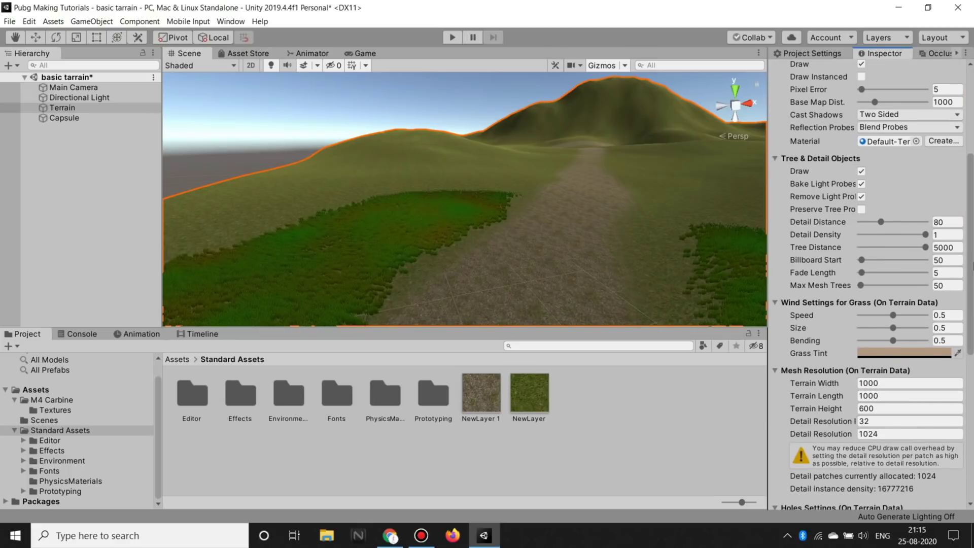
pyautogui.moveTo(970, 277); pyautogui.dragTo(970, 274)
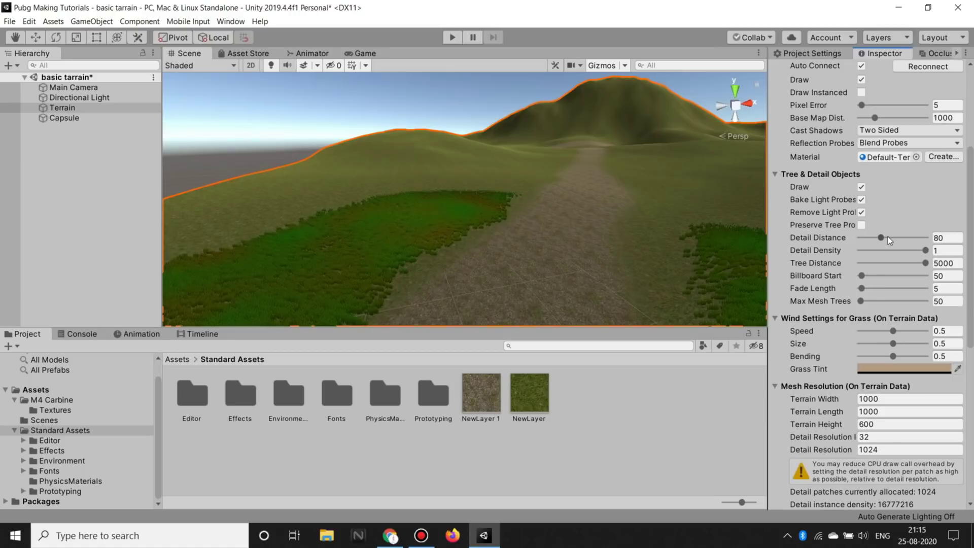
pyautogui.moveTo(887, 237); pyautogui.dragTo(906, 242)
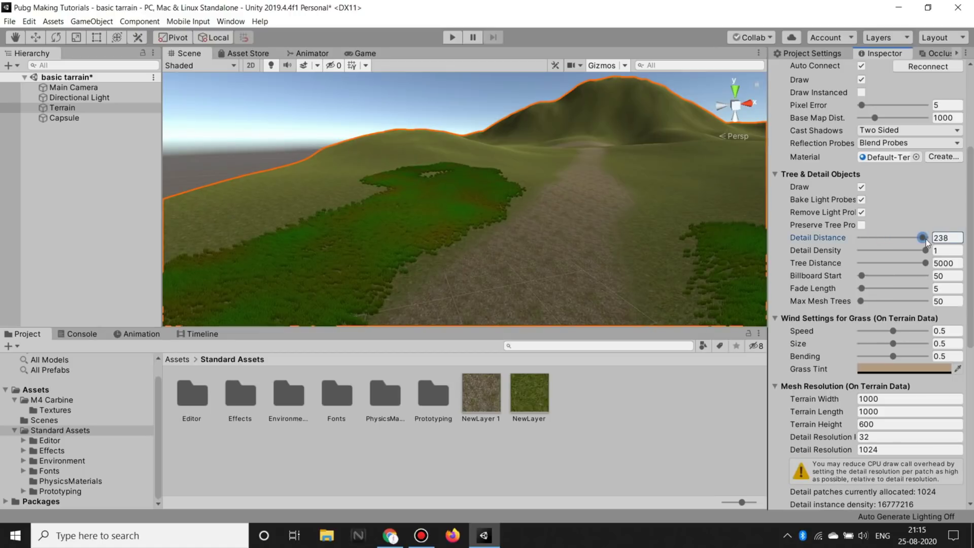
pyautogui.scroll(8, 854, 149)
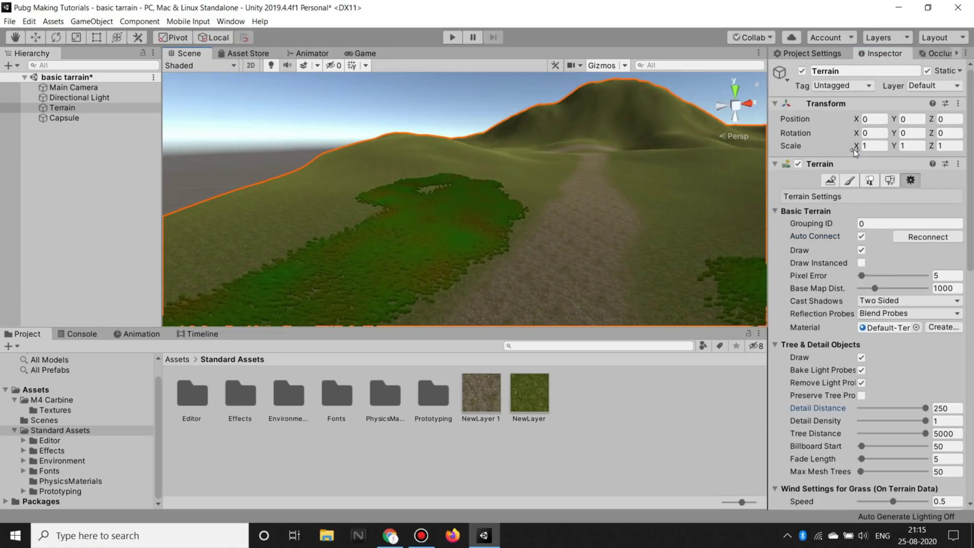
# Step: Select the green NewLayer grass layer in Paint Texture, then bring up Paint Trees with no trees defined
pyautogui.click(850, 180)
pyautogui.moveTo(538, 181); pyautogui.dragTo(508, 150, button='right')
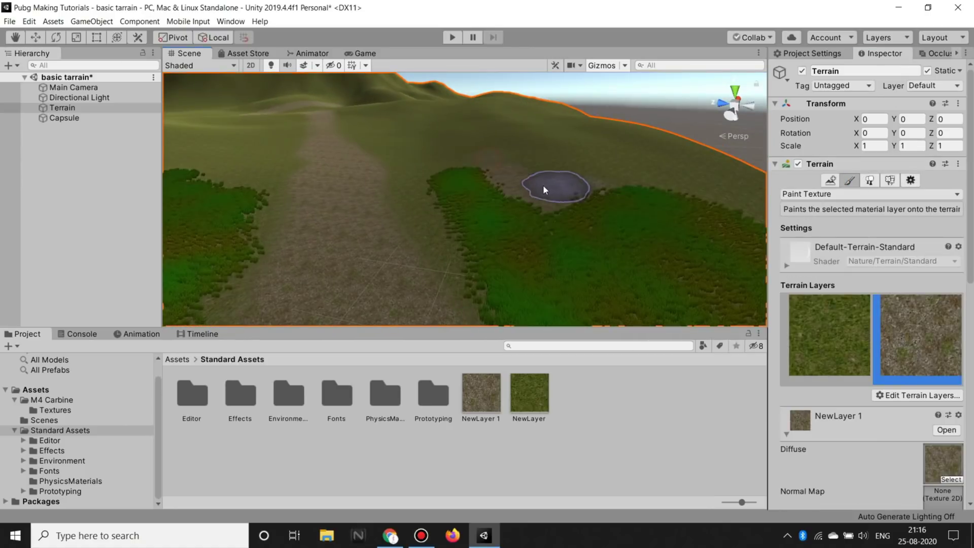
pyautogui.moveTo(435, 206); pyautogui.dragTo(325, 195, button='right')
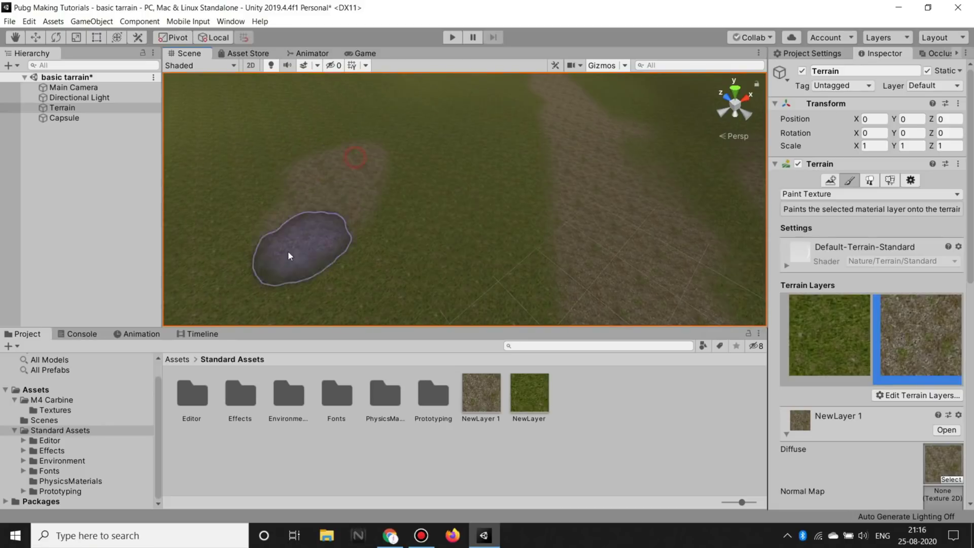
pyautogui.moveTo(300, 251)
pyautogui.mouseDown(button='right')
pyautogui.moveTo(303, 297)
pyautogui.moveTo(581, 227)
pyautogui.mouseUp(button='right')
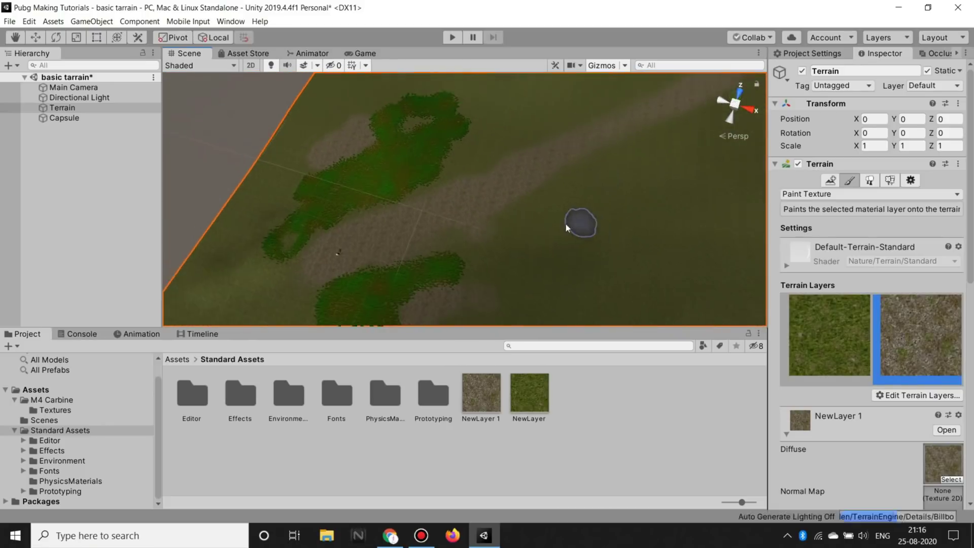
pyautogui.moveTo(510, 226); pyautogui.dragTo(529, 234, button='right')
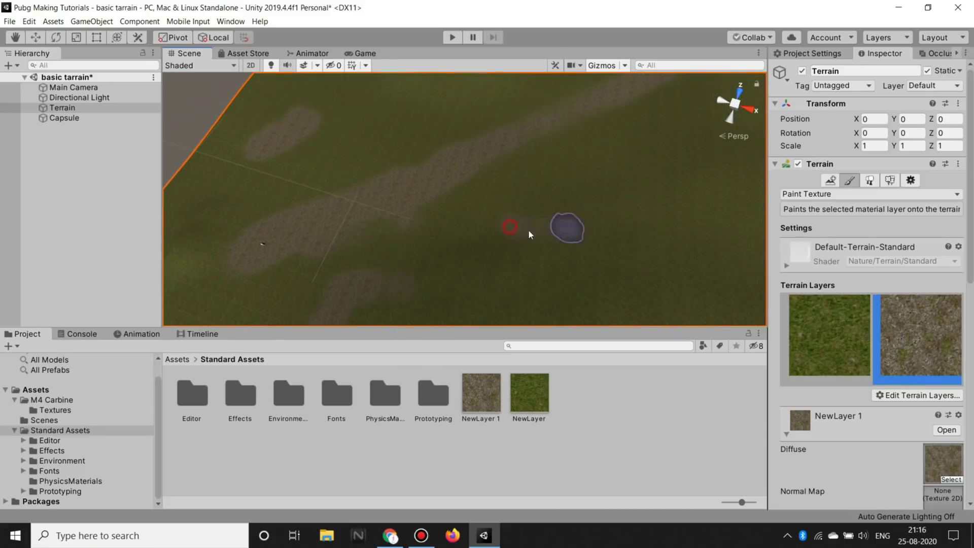
pyautogui.click(863, 325)
pyautogui.click(449, 192)
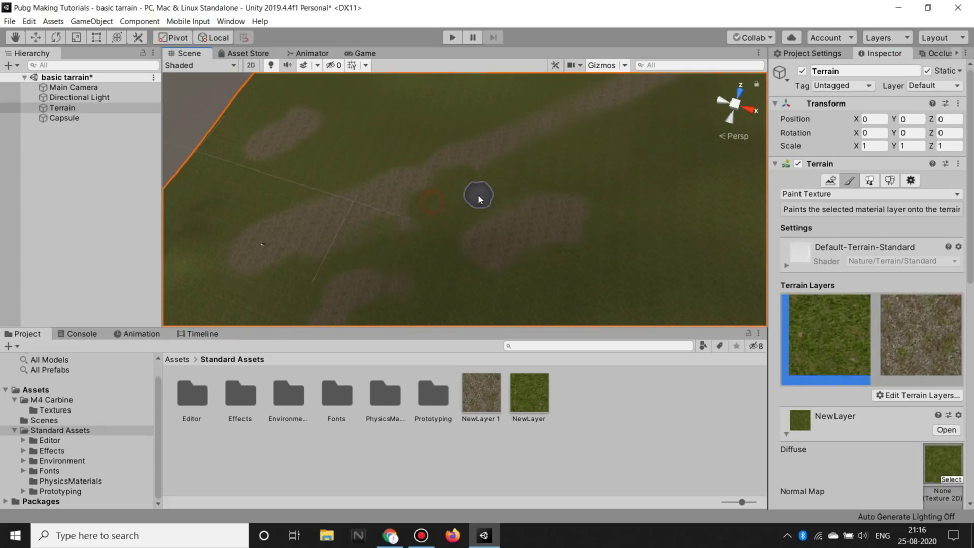
pyautogui.click(869, 181)
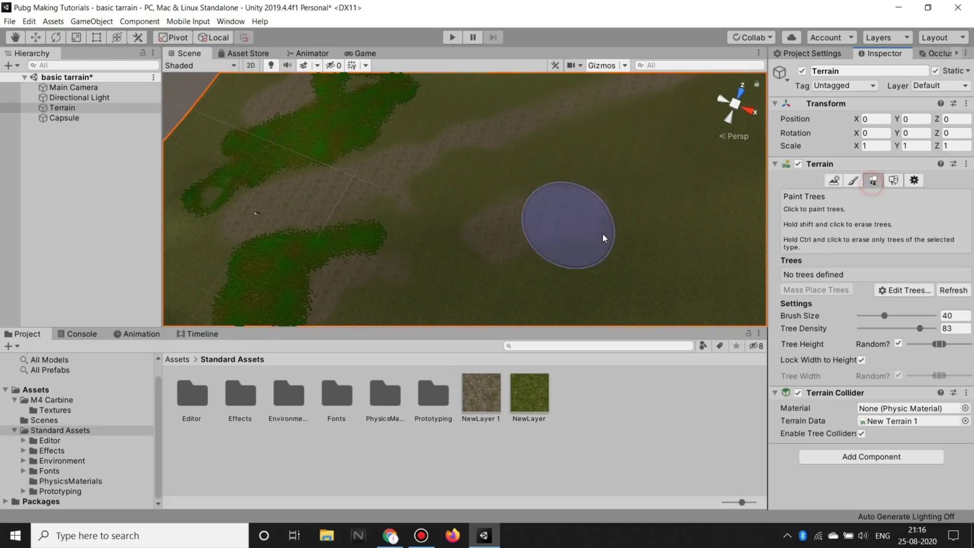
# Step: Paint another band of grass, then open Edit Grass Texture for the GrassFrond01AlbedoAlpha detail
pyautogui.click(893, 181)
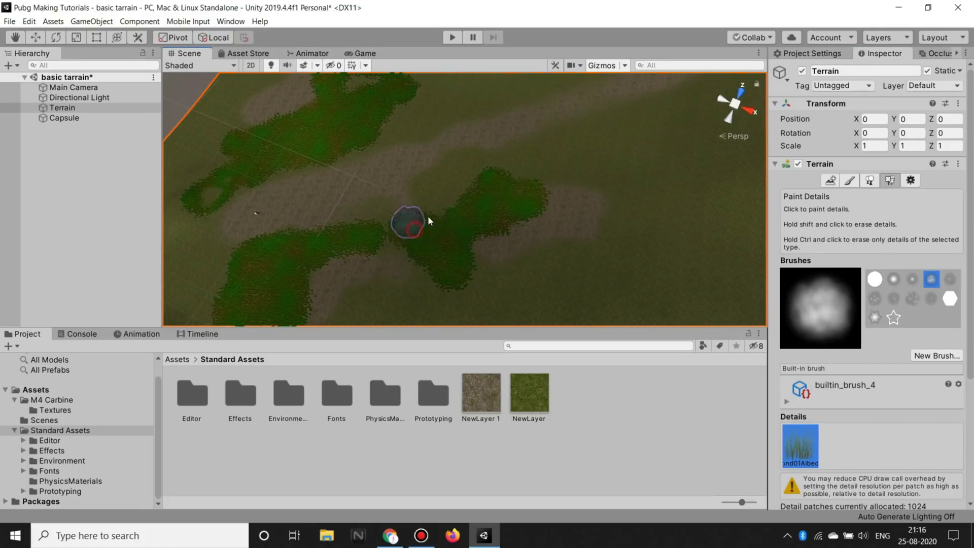
pyautogui.moveTo(629, 235); pyautogui.dragTo(569, 299)
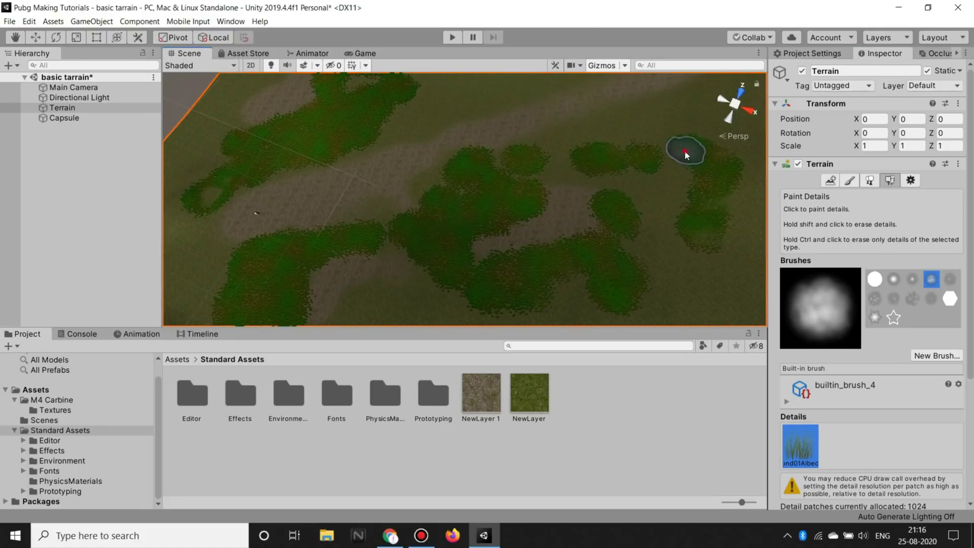
pyautogui.scroll(5, 512, 113)
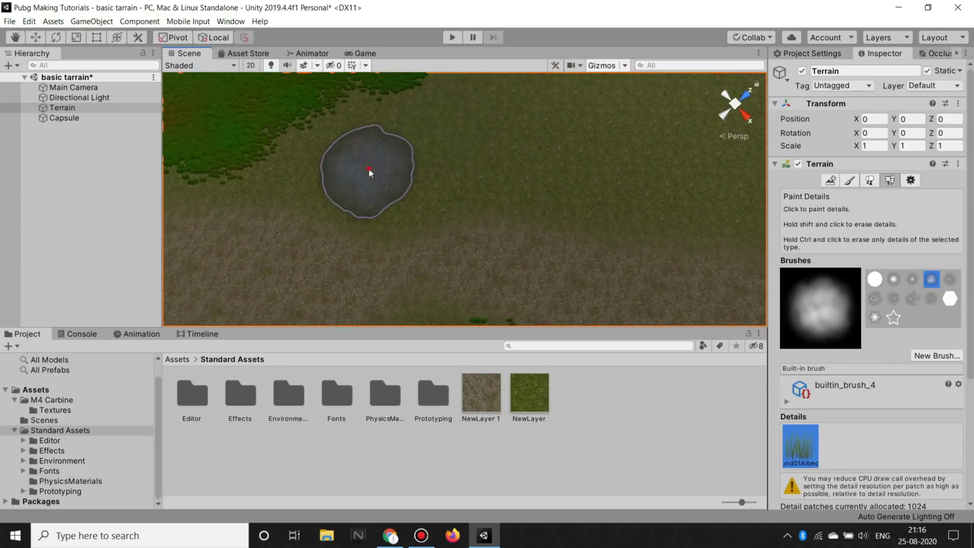
pyautogui.moveTo(650, 159); pyautogui.dragTo(511, 93, button='right')
pyautogui.moveTo(525, 222)
pyautogui.mouseDown(button='right')
pyautogui.moveTo(312, 33)
pyautogui.moveTo(58, 90)
pyautogui.moveTo(228, 284)
pyautogui.mouseUp(button='right')
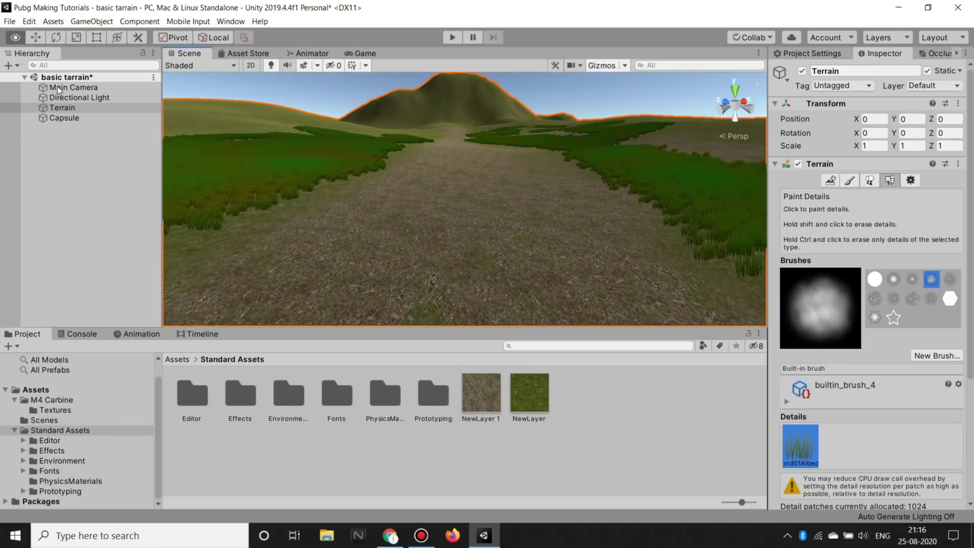
pyautogui.doubleClick(814, 453)
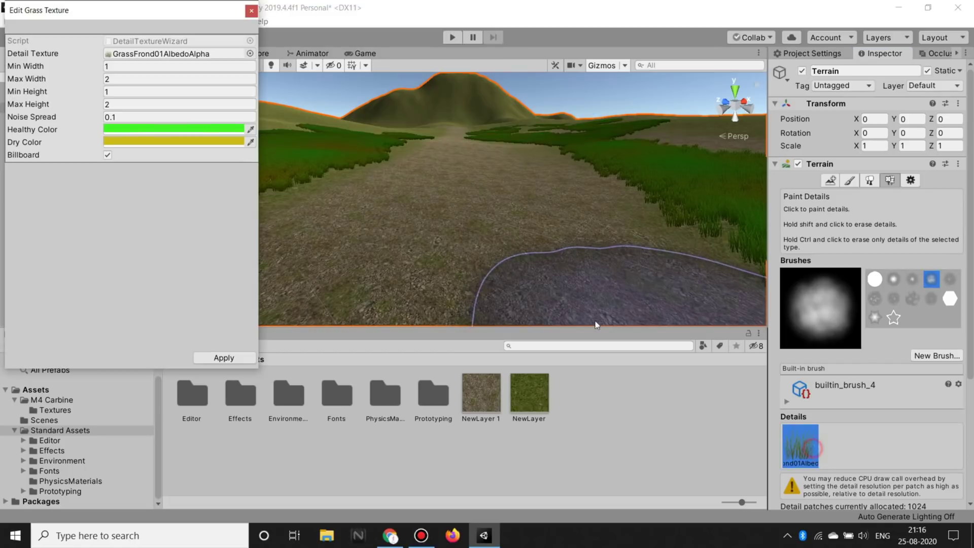
# Step: Set the grass detail's Healthy Color to white
pyautogui.click(136, 134)
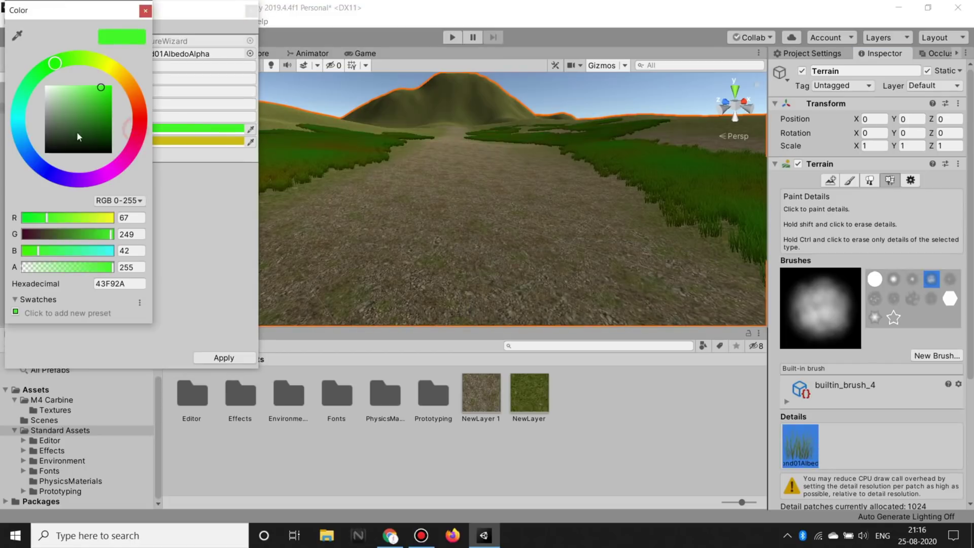
pyautogui.moveTo(62, 103); pyautogui.dragTo(28, 70)
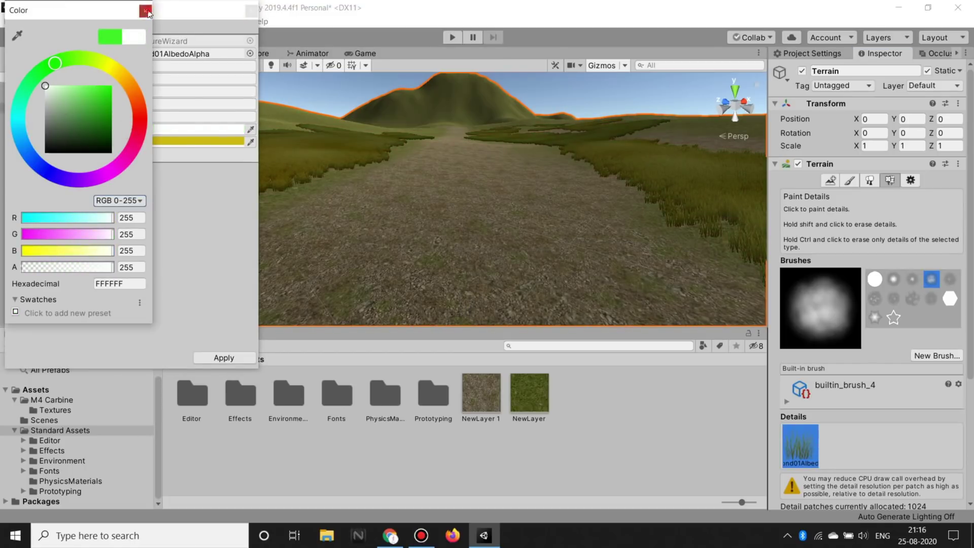
pyautogui.click(145, 11)
pyautogui.click(740, 241)
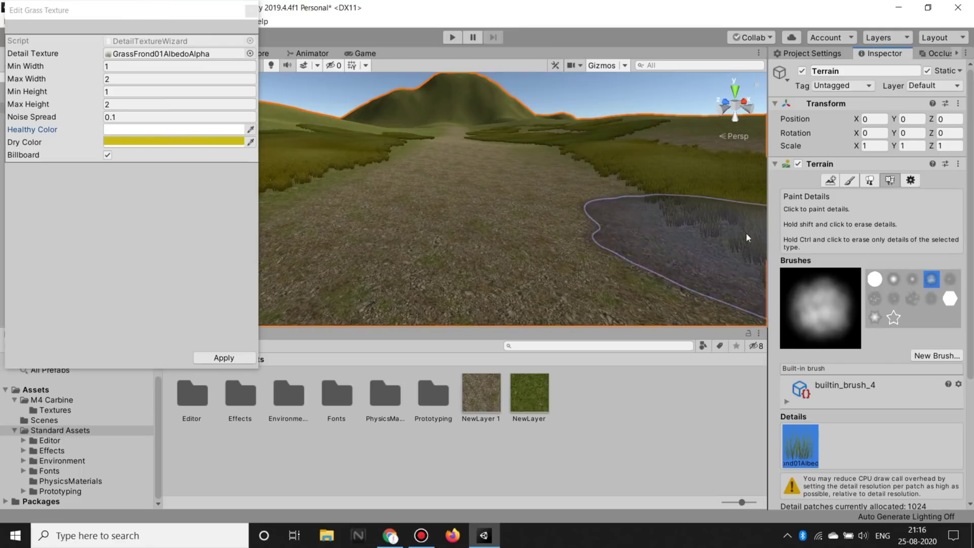
# Step: Set the Dry Color to yellow-green B6BC1E and apply the new grass colours
pyautogui.click(178, 143)
pyautogui.moveTo(93, 99)
pyautogui.mouseDown()
pyautogui.moveTo(94, 110)
pyautogui.moveTo(101, 103)
pyautogui.mouseUp()
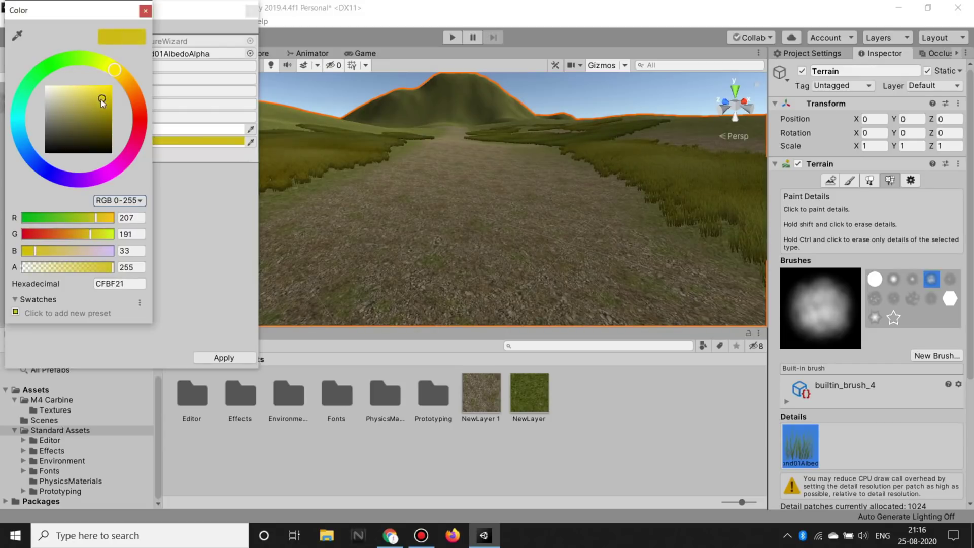
pyautogui.moveTo(109, 61); pyautogui.dragTo(81, 59)
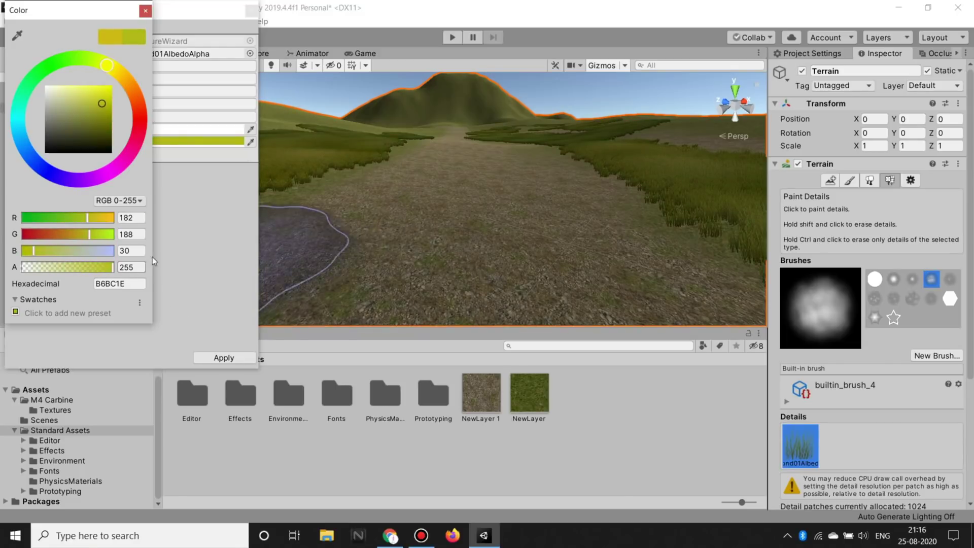
pyautogui.click(146, 10)
pyautogui.click(225, 359)
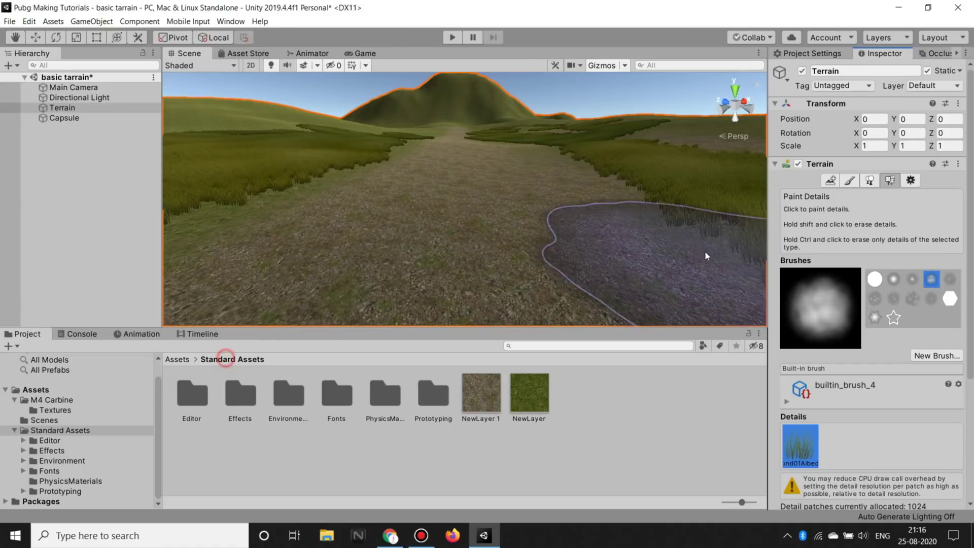
pyautogui.scroll(-5, 583, 168)
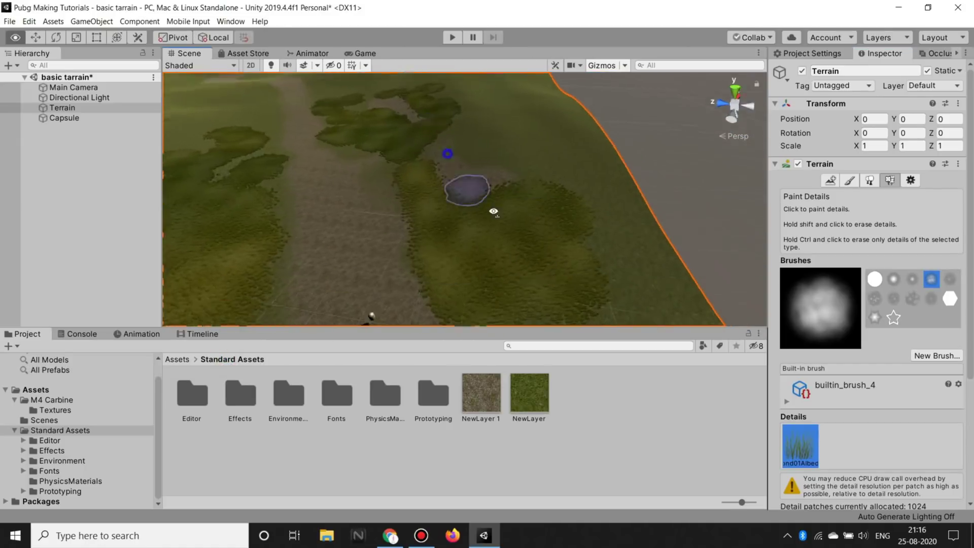
pyautogui.scroll(5, 506, 174)
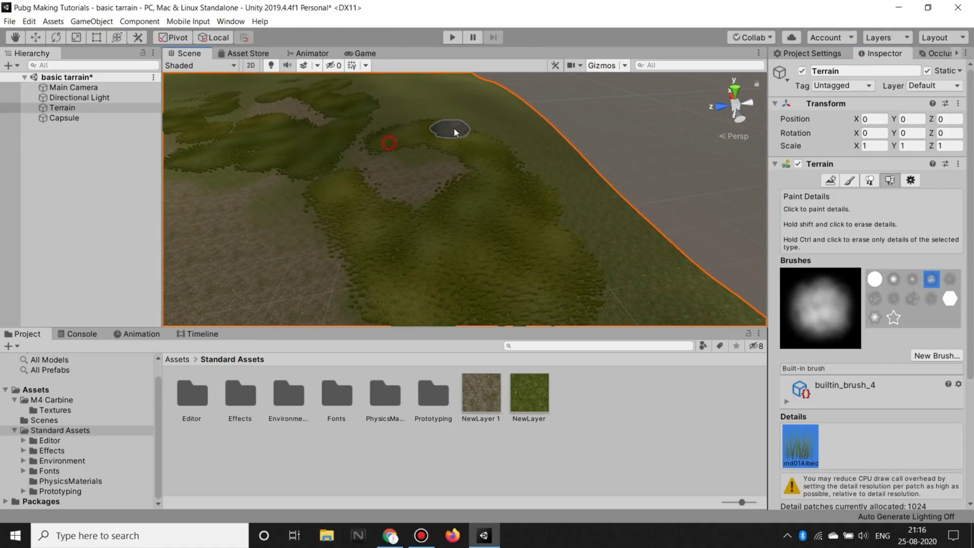
pyautogui.scroll(-3, 964, 390)
# Step: Add GrassFrond02AlbedoAlpha as a second grass detail with a white healthy colour
pyautogui.click(887, 426)
pyautogui.click(899, 421)
pyautogui.click(250, 54)
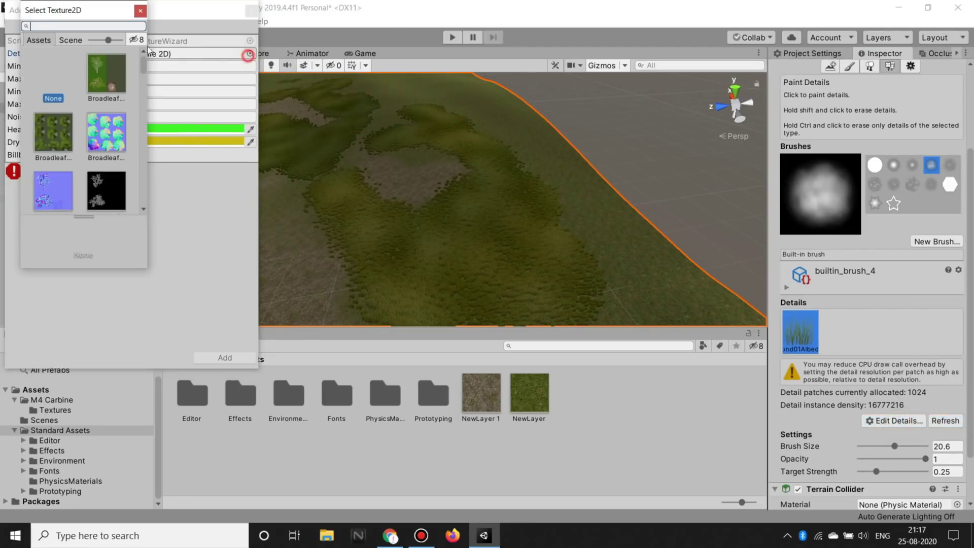
pyautogui.write('grass')
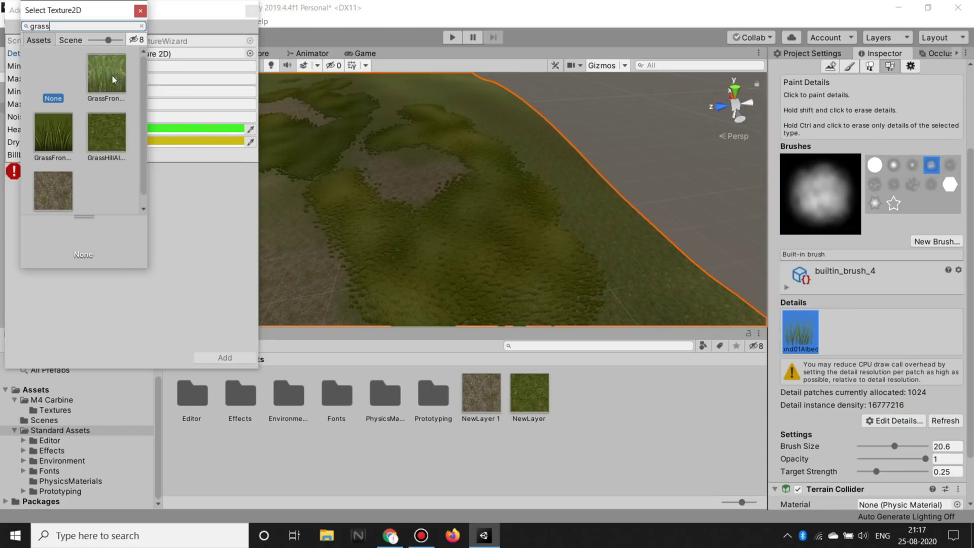
pyautogui.doubleClick(53, 142)
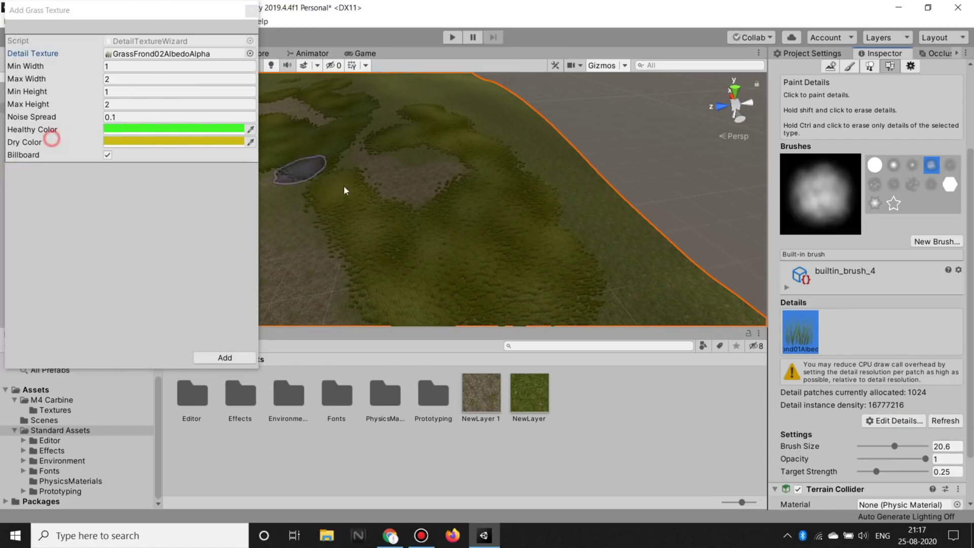
pyautogui.click(168, 129)
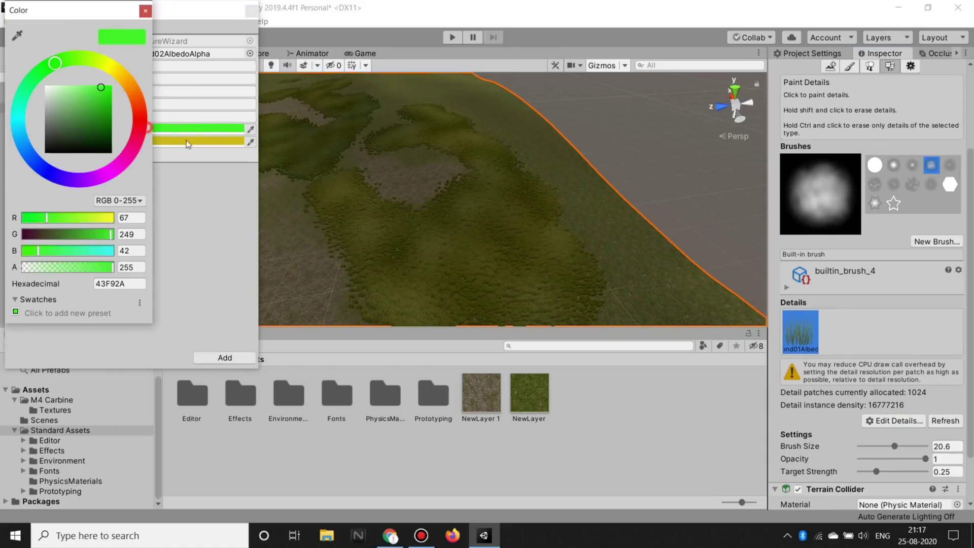
pyautogui.click(146, 10)
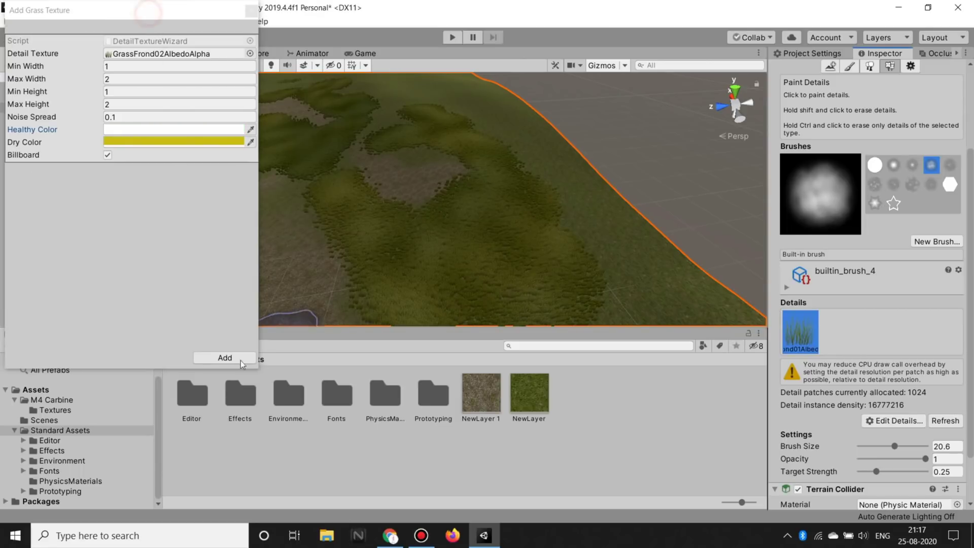
pyautogui.click(223, 357)
pyautogui.moveTo(604, 279); pyautogui.dragTo(403, 228, button='right')
pyautogui.moveTo(496, 196); pyautogui.dragTo(683, 225, button='middle')
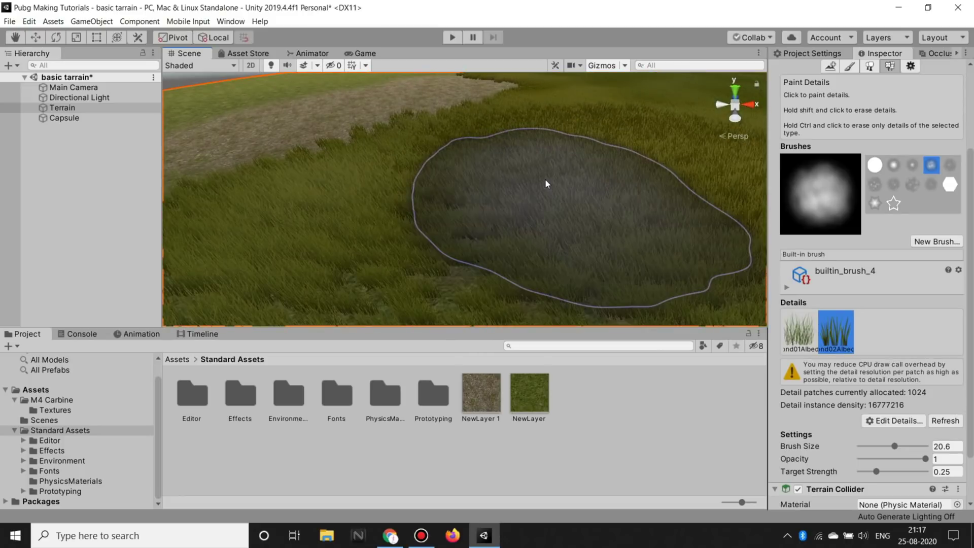
# Step: Pick the first grass type and thin the grass around the capsule to sparse clumps at 0.0625 strength
pyautogui.moveTo(683, 224)
pyautogui.mouseDown(button='right')
pyautogui.moveTo(580, 100)
pyautogui.moveTo(497, 203)
pyautogui.mouseUp(button='right')
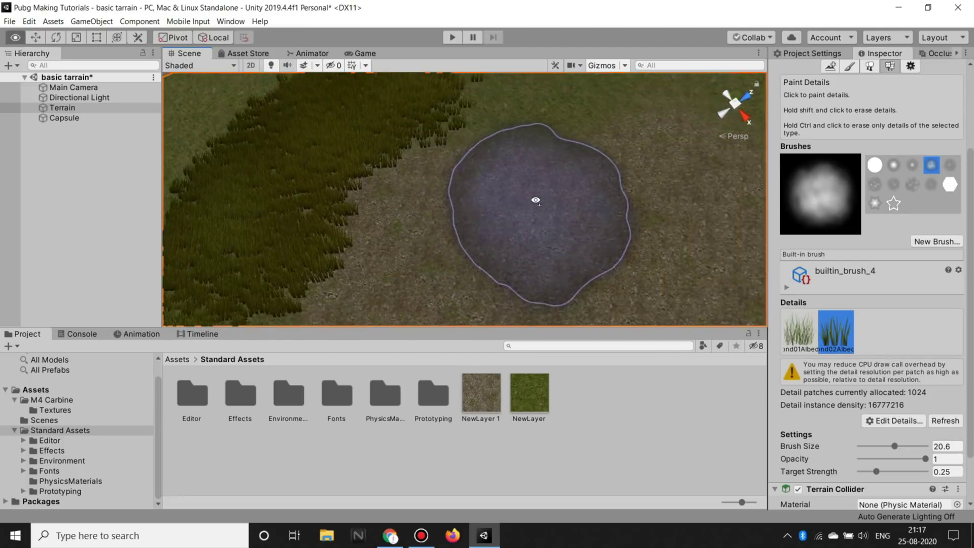
pyautogui.moveTo(497, 203); pyautogui.dragTo(735, 239, button='right')
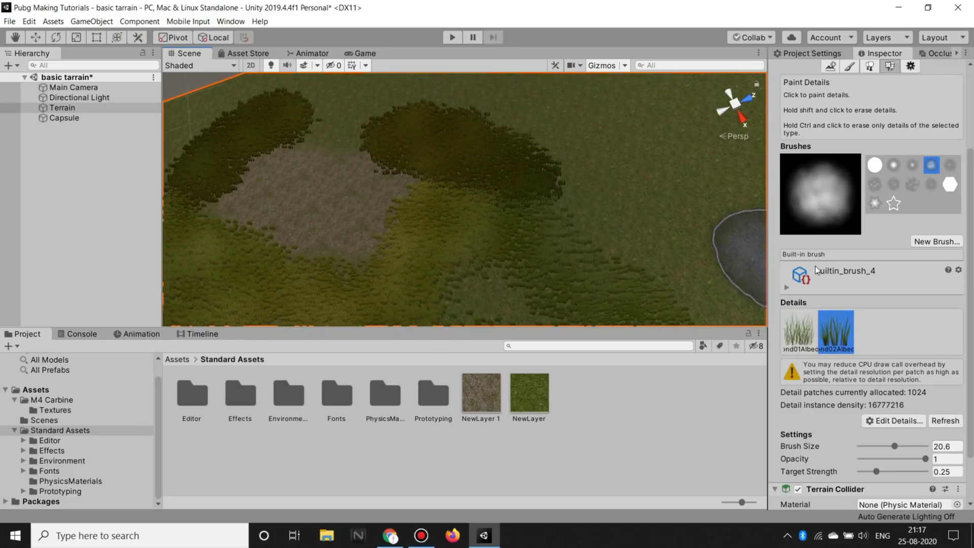
pyautogui.scroll(-3, 887, 306)
pyautogui.click(794, 278)
pyautogui.moveTo(467, 218)
pyautogui.mouseDown(button='right')
pyautogui.moveTo(671, 191)
pyautogui.moveTo(655, 249)
pyautogui.moveTo(586, 214)
pyautogui.mouseUp(button='right')
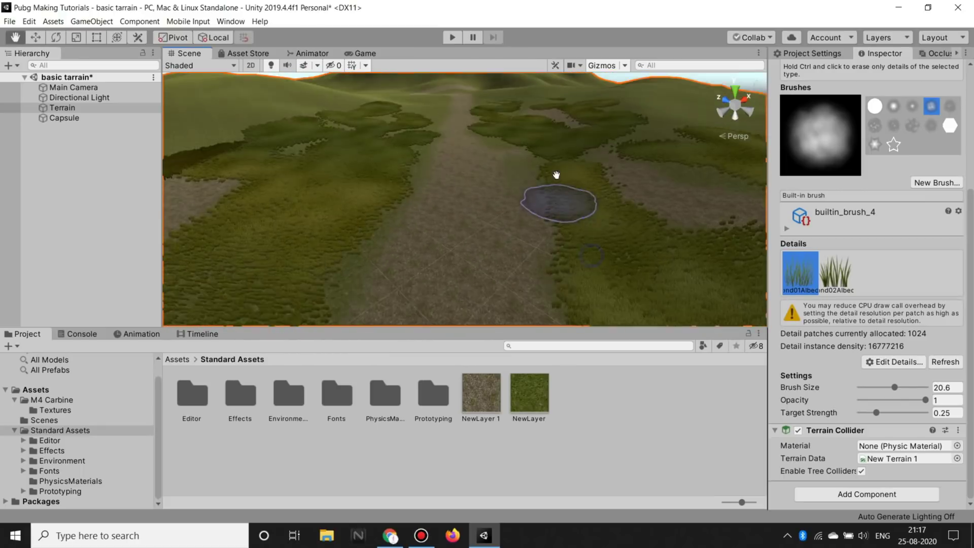
pyautogui.hotkey('ctrl', 'z')
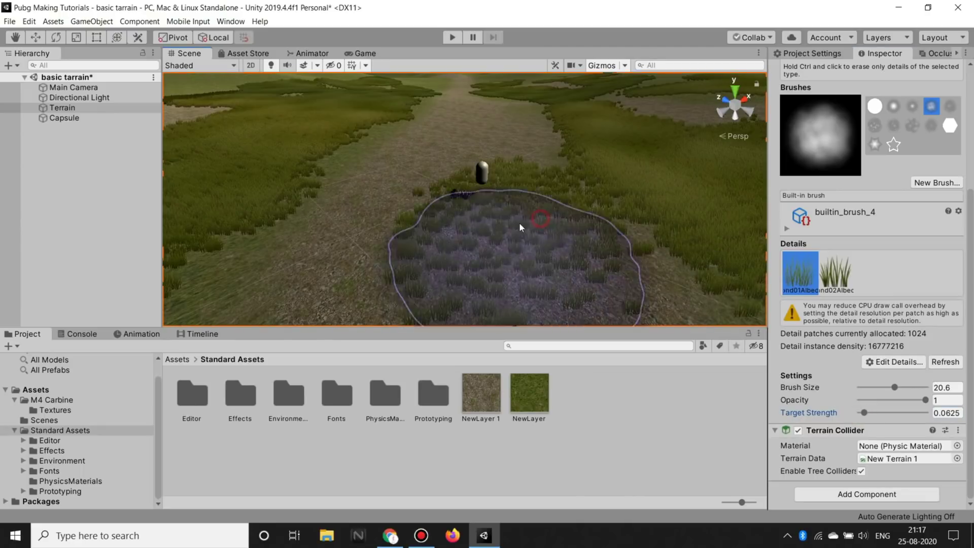
pyautogui.moveTo(621, 197); pyautogui.dragTo(463, 190, button='right')
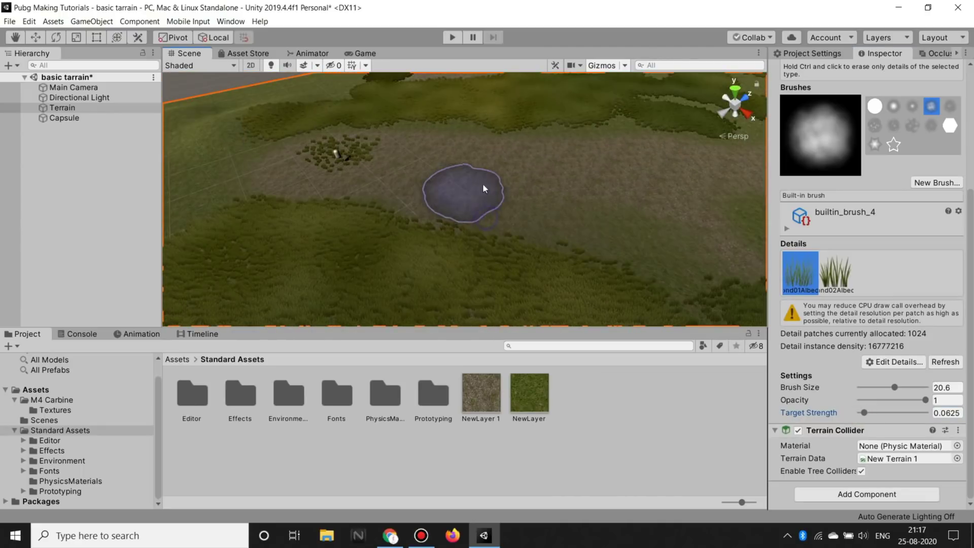
pyautogui.moveTo(659, 192)
pyautogui.mouseDown(button='right')
pyautogui.moveTo(510, 225)
pyautogui.moveTo(379, 196)
pyautogui.moveTo(617, 160)
pyautogui.mouseUp(button='right')
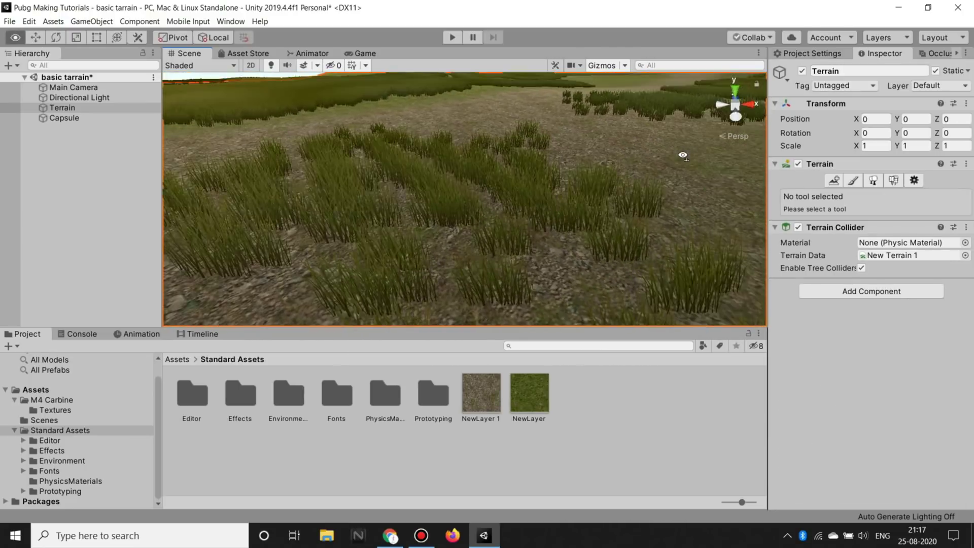
# Step: Align the Main Camera with the view looking down the path toward the hill (Ctrl+Shift+F)
pyautogui.moveTo(618, 160); pyautogui.dragTo(624, 142, button='right')
pyautogui.moveTo(806, 120); pyautogui.dragTo(807, 120, button='right')
pyautogui.click(79, 210)
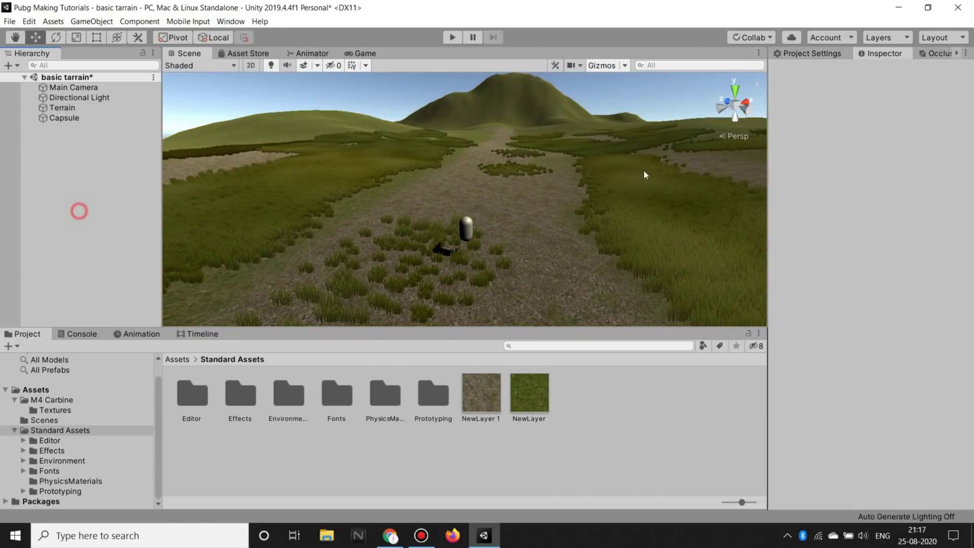
pyautogui.click(73, 87)
pyautogui.moveTo(406, 231); pyautogui.dragTo(443, 206, button='right')
pyautogui.hotkey('ctrl', 'shift', 'f')
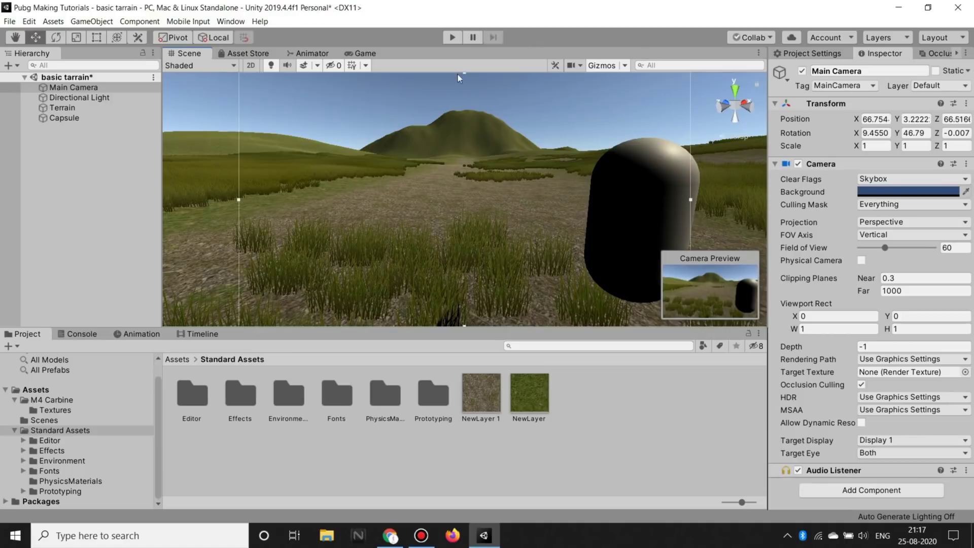
# Step: Run Play mode to check the camera's shot of the grassy path, then stop
pyautogui.click(454, 38)
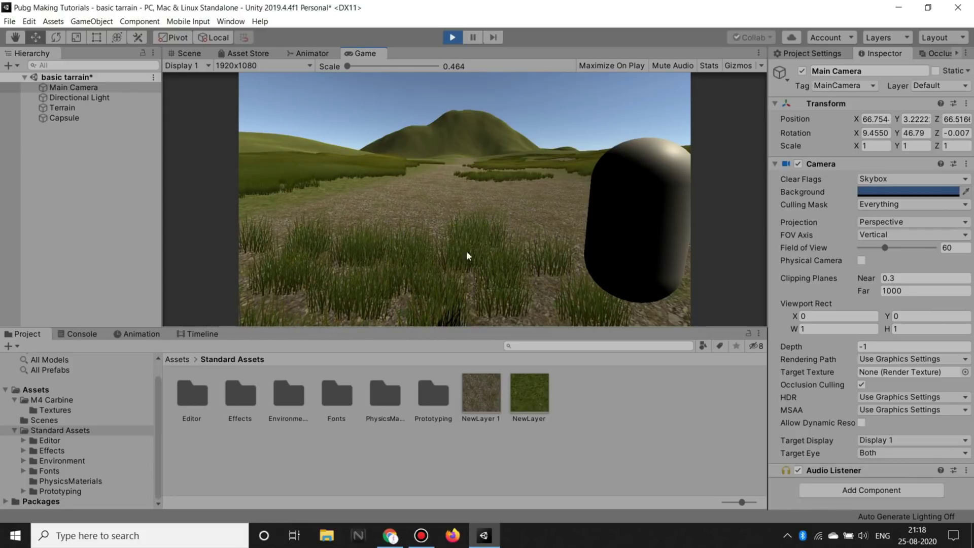
pyautogui.click(452, 37)
pyautogui.moveTo(448, 158)
pyautogui.keyDown('alt'); pyautogui.mouseDown()
pyautogui.moveTo(233, 213)
pyautogui.moveTo(637, 189)
pyautogui.moveTo(516, 162)
pyautogui.mouseUp(); pyautogui.keyUp('alt')
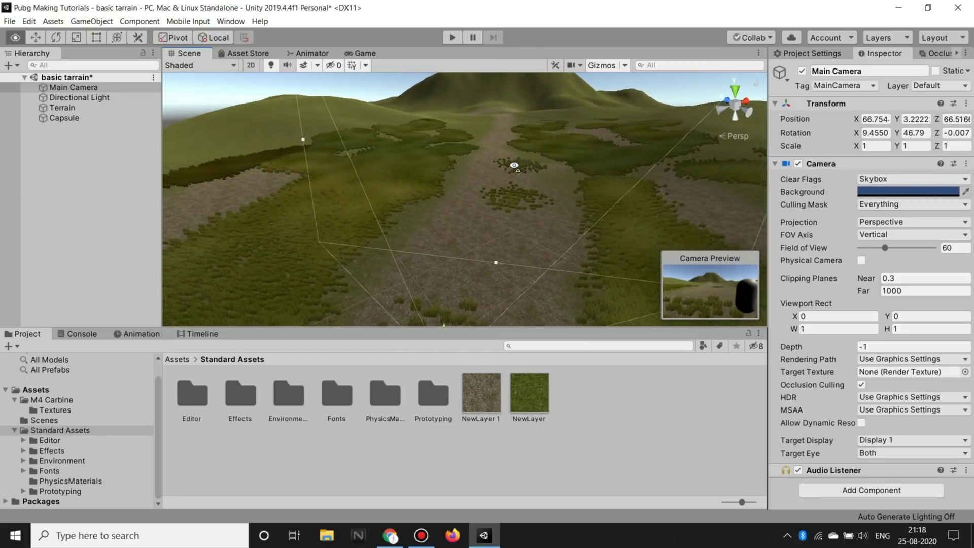
# Step: Drag the Broadleaf_Desktop tree from Standard Assets > Environment > SpeedTree onto the terrain's left side
pyautogui.click(122, 420)
pyautogui.click(26, 391)
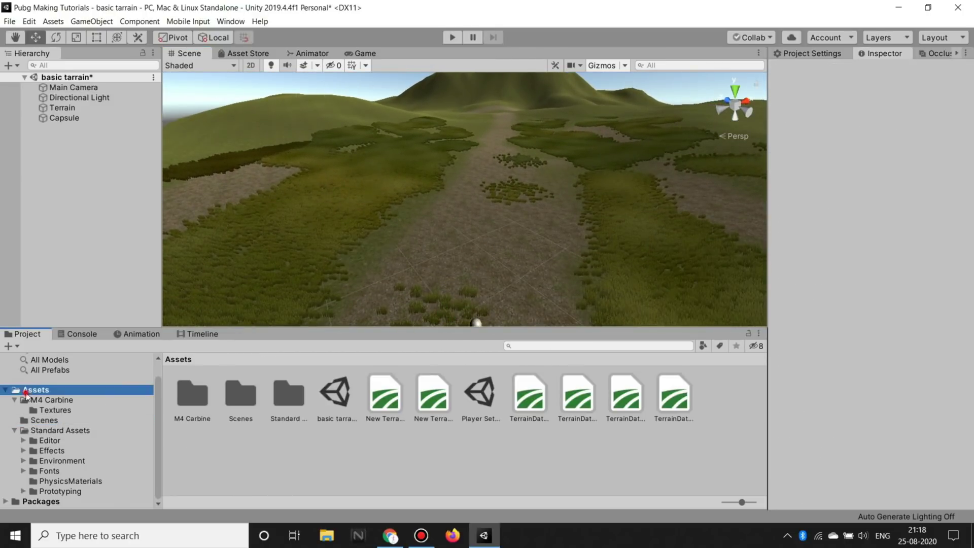
pyautogui.click(71, 432)
pyautogui.click(456, 485)
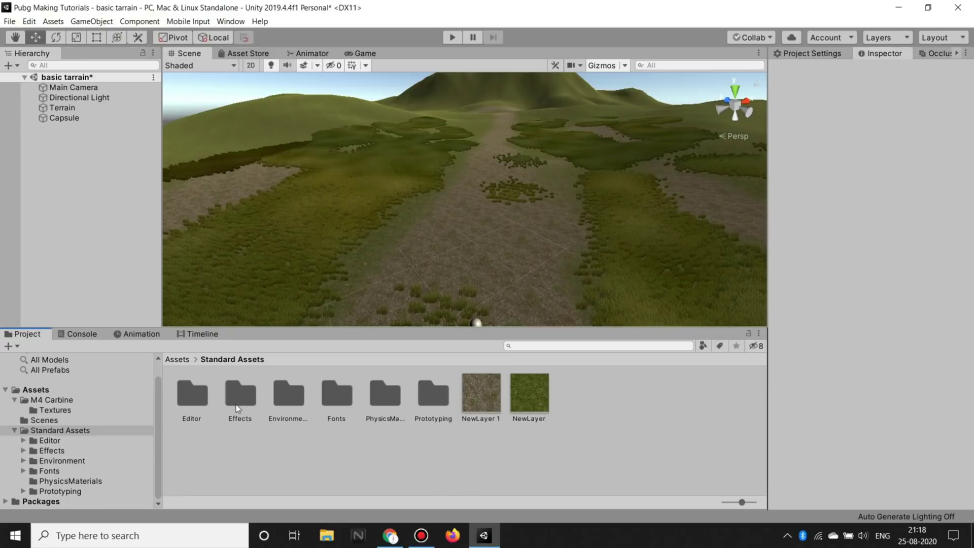
pyautogui.doubleClick(285, 402)
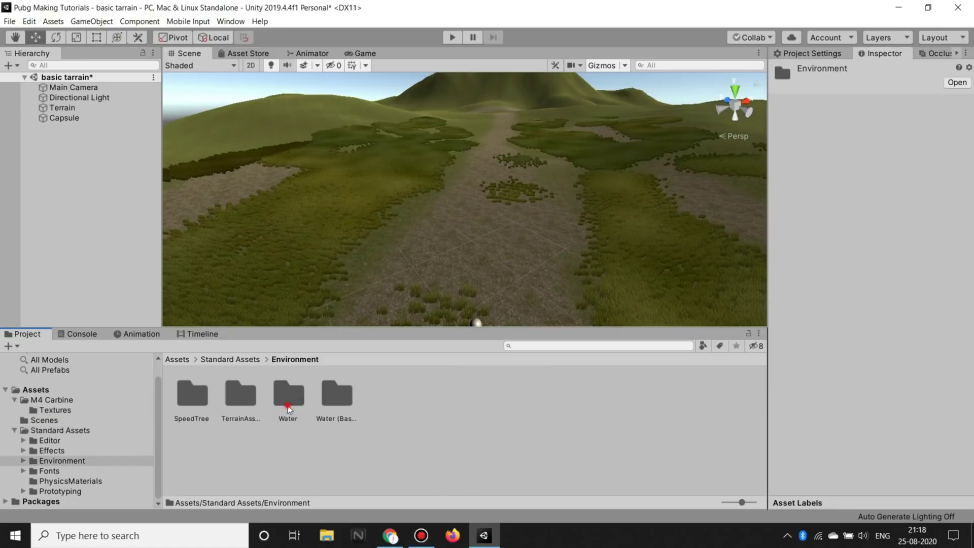
pyautogui.doubleClick(200, 404)
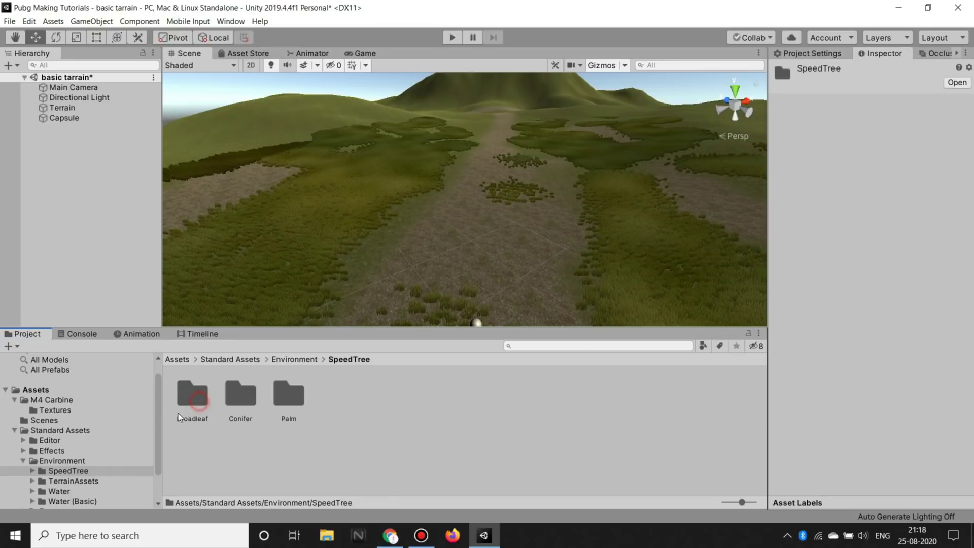
pyautogui.doubleClick(178, 404)
pyautogui.moveTo(298, 404); pyautogui.dragTo(312, 224)
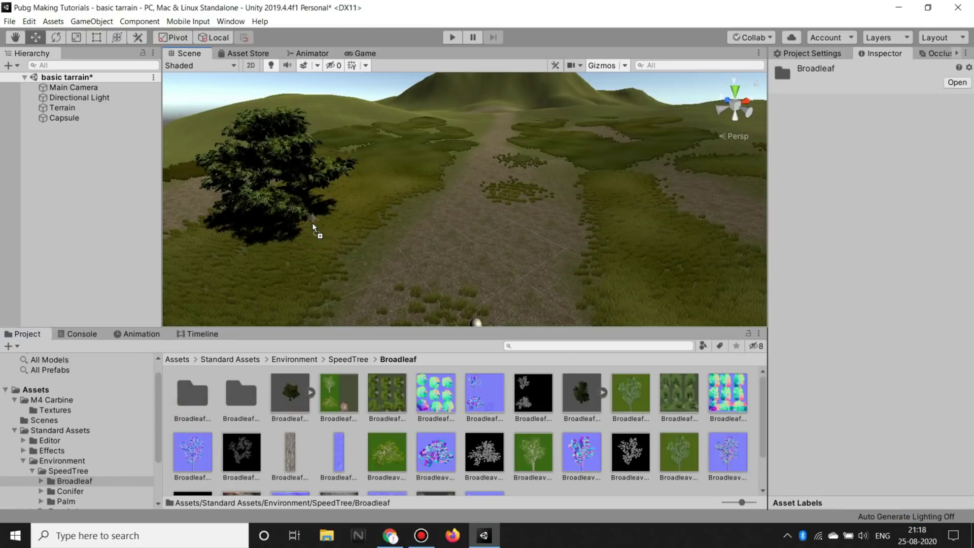
# Step: Place a Conifer_Desktop tree on the terrain and switch the Terrain to Paint Trees
pyautogui.click(381, 392)
pyautogui.press('BackSpace')
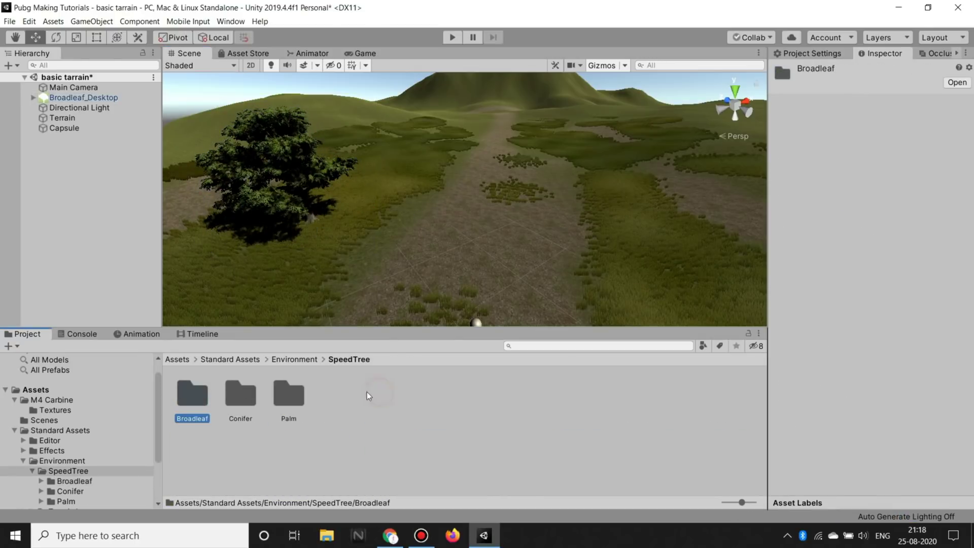
pyautogui.doubleClick(247, 395)
pyautogui.moveTo(242, 394); pyautogui.dragTo(659, 232)
pyautogui.moveTo(558, 228)
pyautogui.mouseDown(button='right')
pyautogui.moveTo(505, 259)
pyautogui.moveTo(472, 200)
pyautogui.mouseUp(button='right')
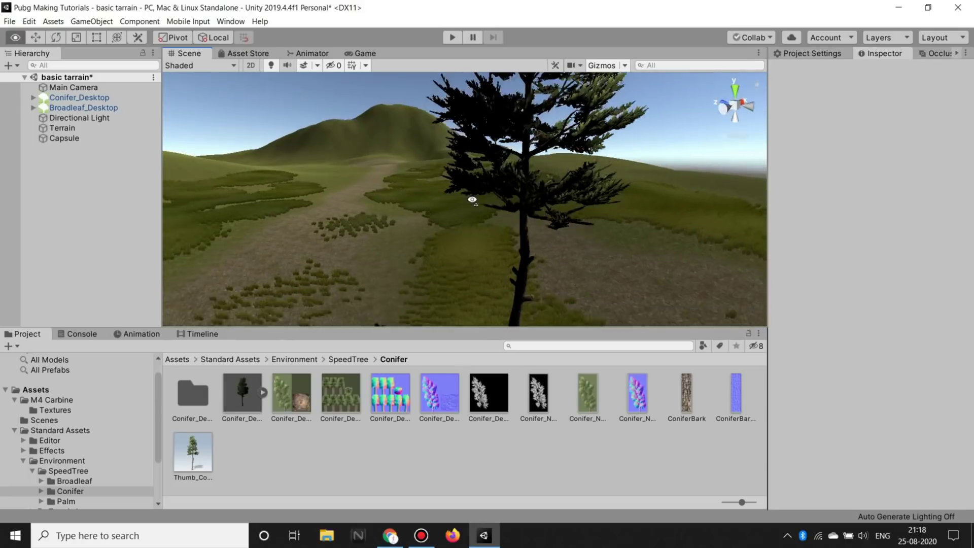
pyautogui.moveTo(472, 200); pyautogui.dragTo(436, 228, button='right')
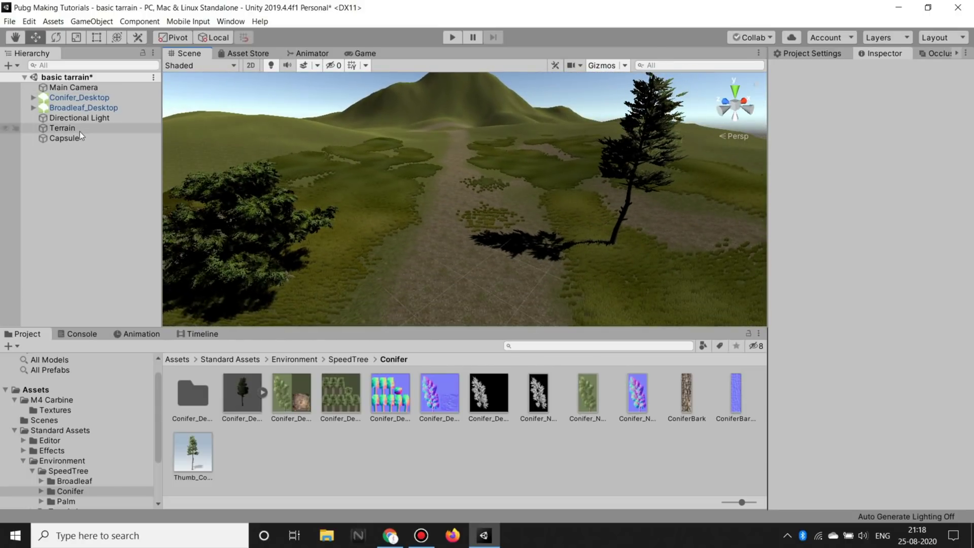
pyautogui.click(80, 131)
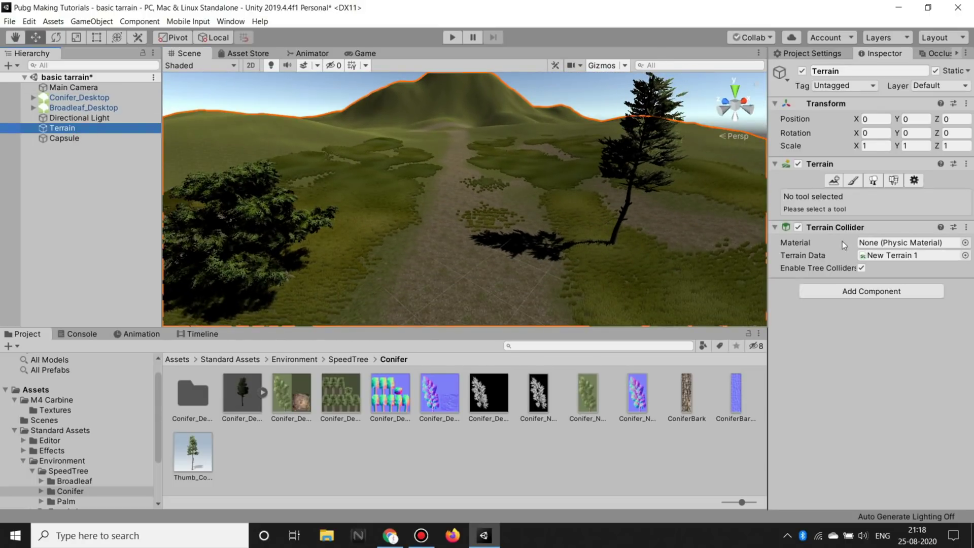
pyautogui.click(877, 180)
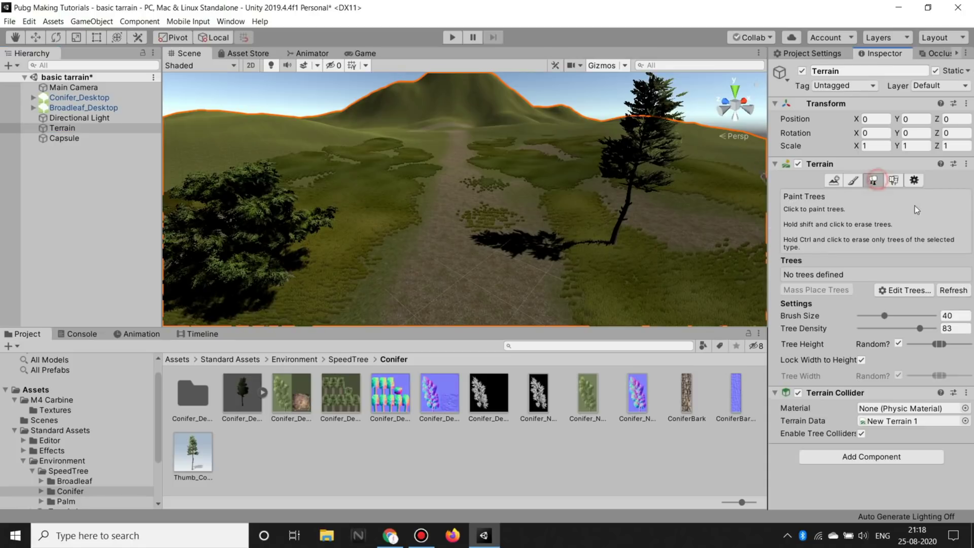
# Step: Add Conifer_Desktop as a paintable terrain tree
pyautogui.click(933, 291)
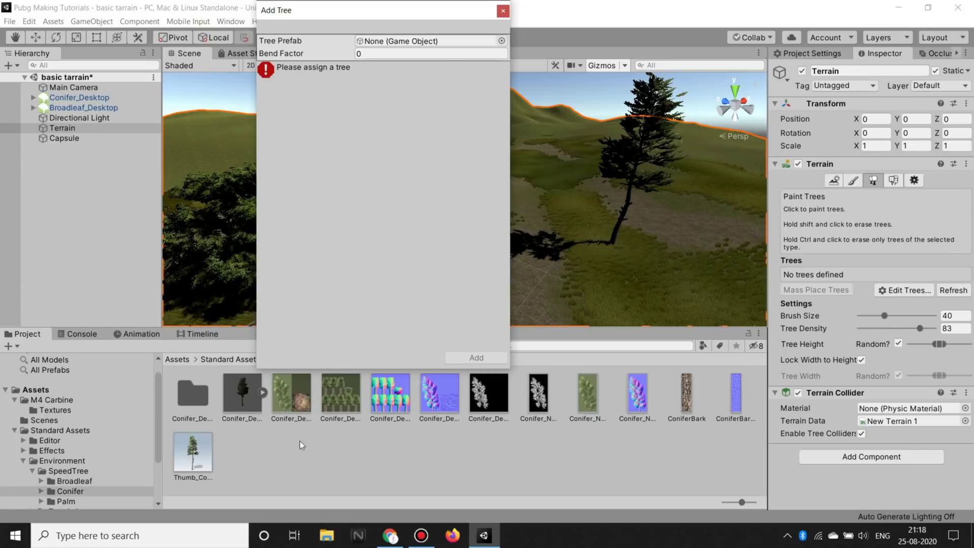
pyautogui.moveTo(246, 391)
pyautogui.mouseDown()
pyautogui.moveTo(377, 72)
pyautogui.moveTo(416, 45)
pyautogui.mouseUp()
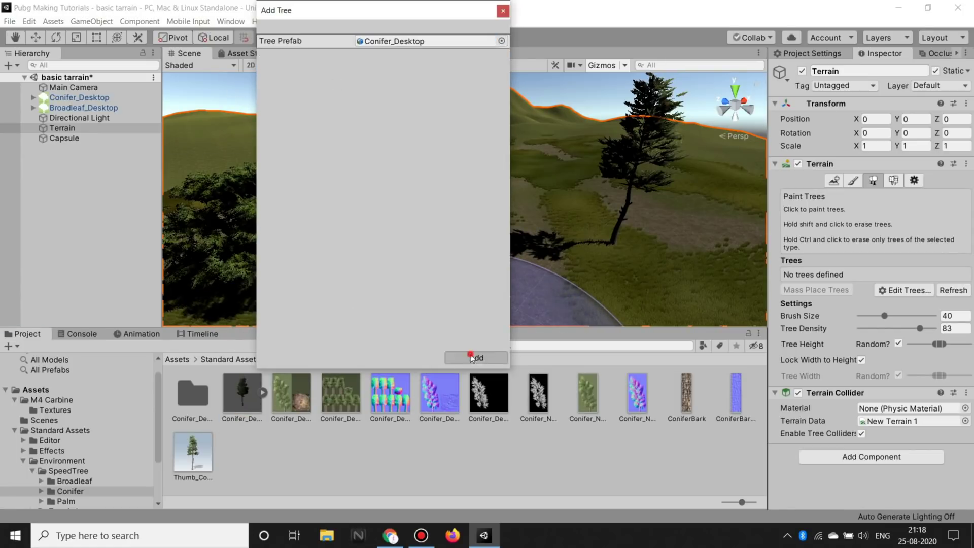
pyautogui.click(471, 358)
# Step: Add Broadleaf_Desktop as a second paintable terrain tree
pyautogui.click(81, 480)
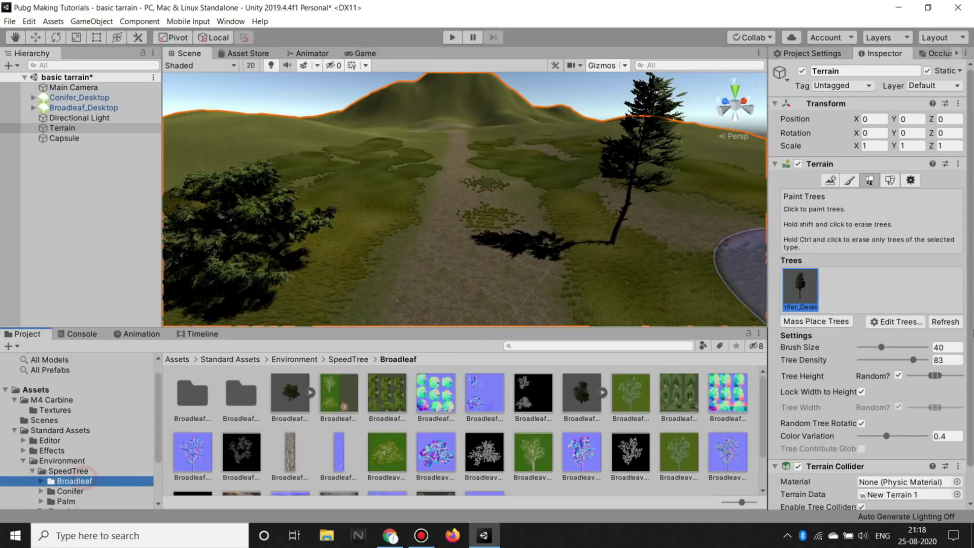
pyautogui.click(896, 322)
pyautogui.click(905, 321)
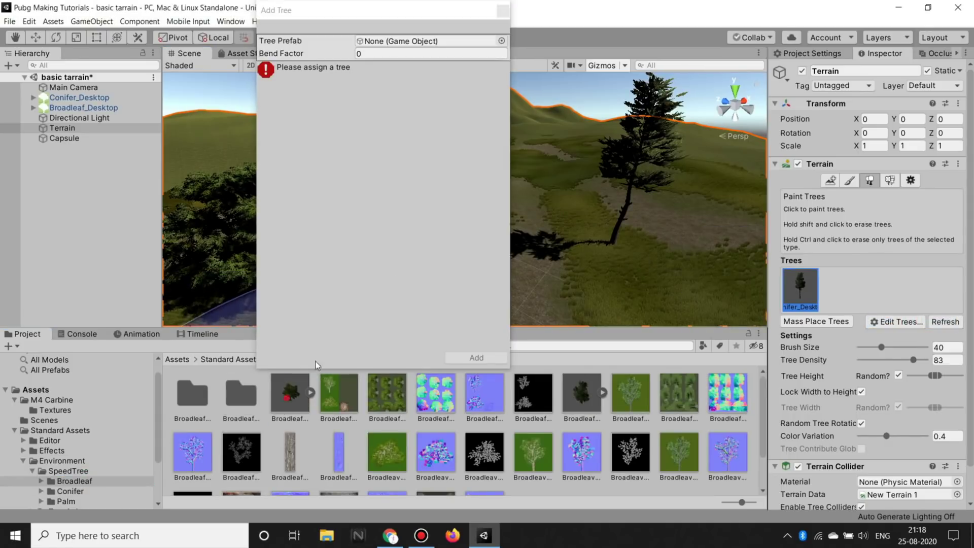
pyautogui.moveTo(413, 46); pyautogui.dragTo(413, 41)
pyautogui.click(476, 357)
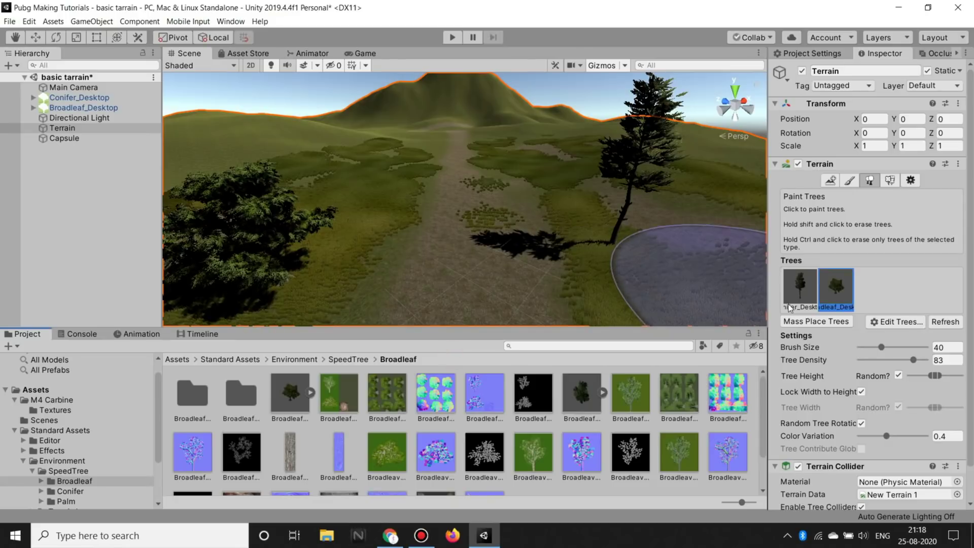
# Step: Delete the two hand-placed conifer and broadleaf trees from the scene
pyautogui.scroll(-3, 524, 227)
pyautogui.scroll(-3, 534, 224)
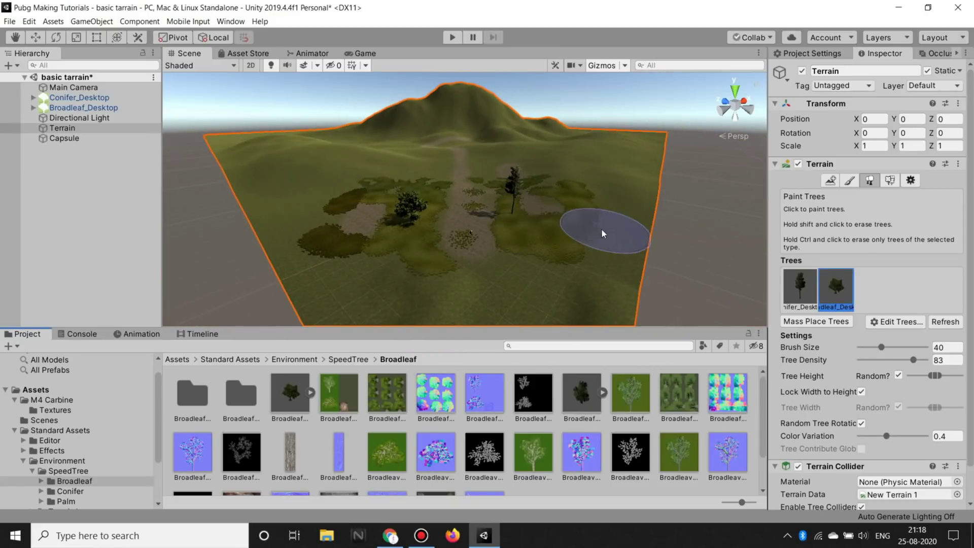
pyautogui.click(74, 97)
pyautogui.keyDown('shift'); pyautogui.click(74, 108); pyautogui.keyUp('shift')
pyautogui.press('Delete')
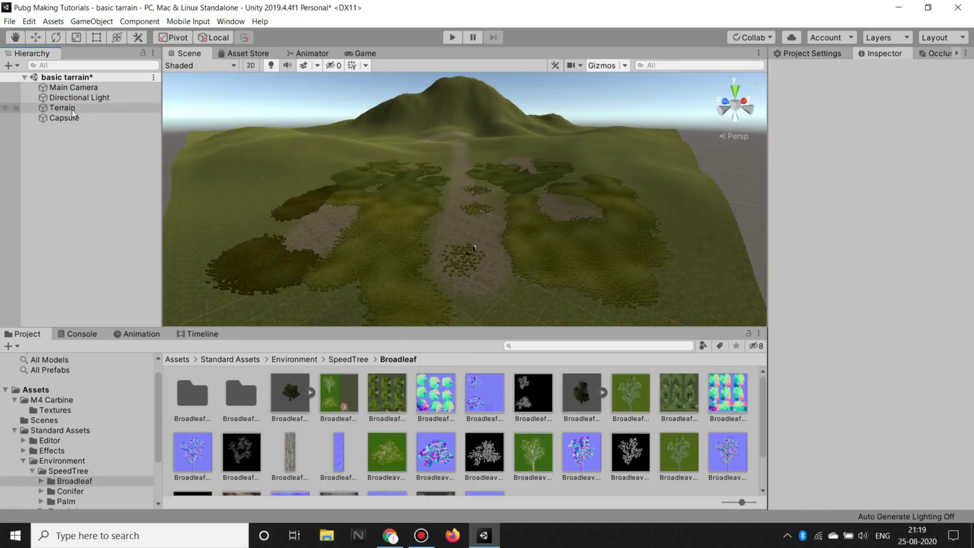
# Step: Paint four broadleaf and two conifer trees on both sides of the dirt path
pyautogui.click(72, 109)
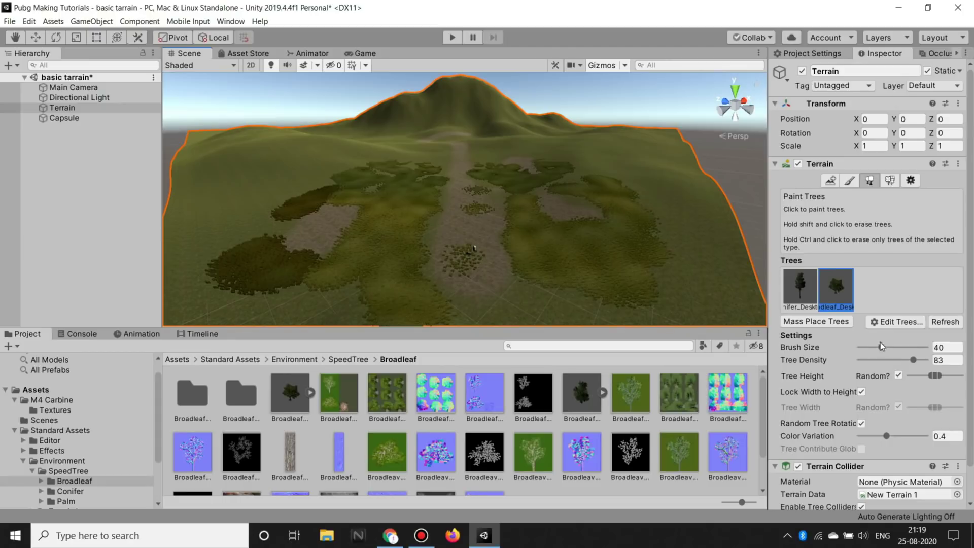
pyautogui.click(545, 276)
pyautogui.click(284, 309)
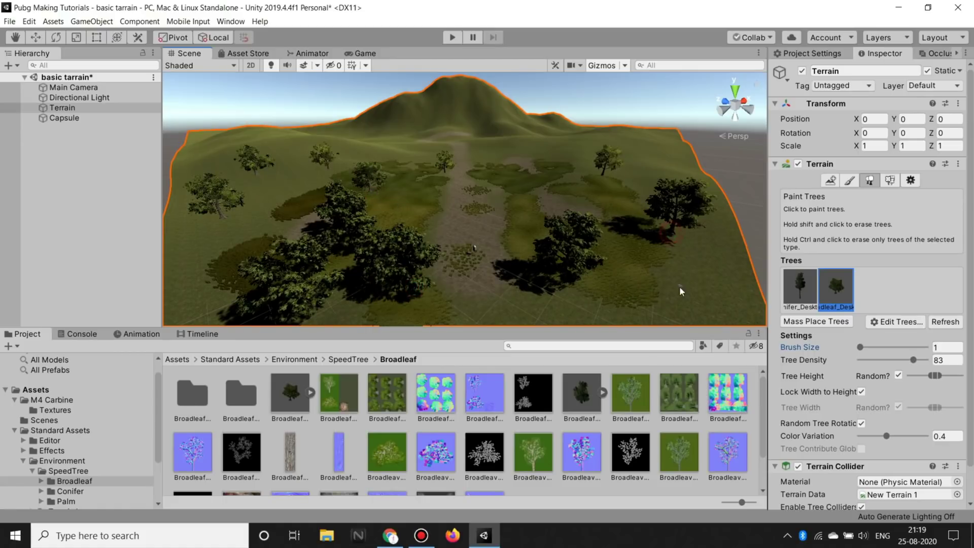
pyautogui.moveTo(545, 238)
pyautogui.mouseDown(button='right')
pyautogui.moveTo(565, 279)
pyautogui.moveTo(423, 226)
pyautogui.mouseUp(button='right')
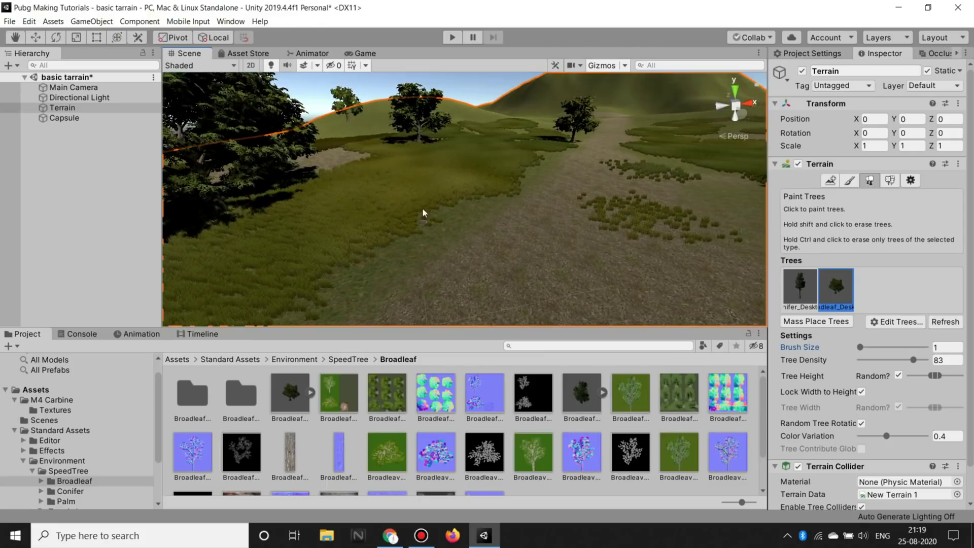
pyautogui.moveTo(423, 226); pyautogui.dragTo(463, 227, button='right')
pyautogui.click(578, 259)
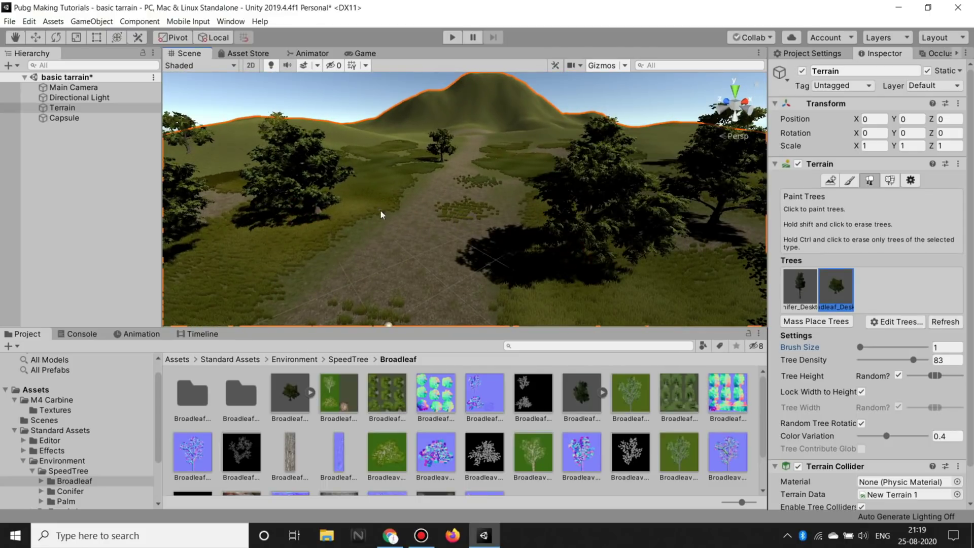
pyautogui.click(388, 194)
pyautogui.click(302, 272)
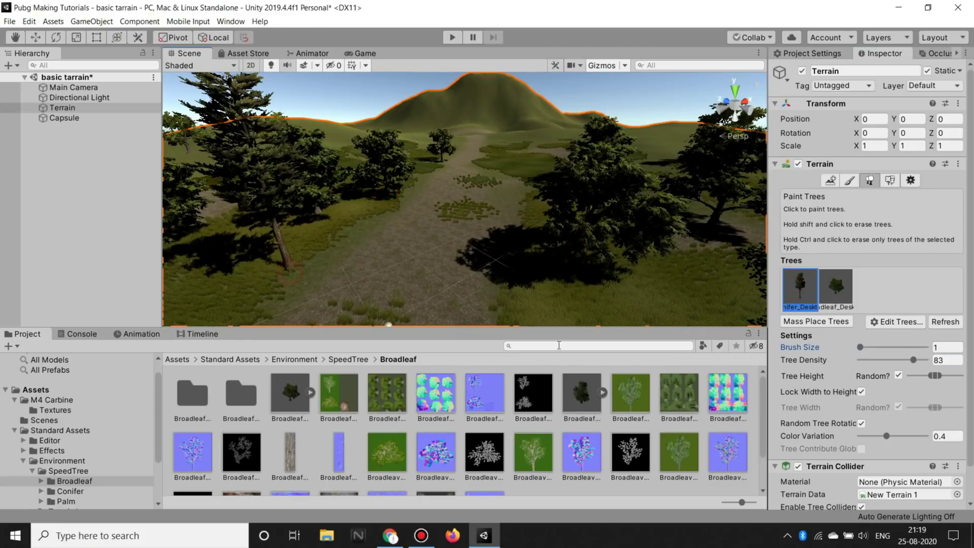
pyautogui.click(532, 294)
# Step: Paint a conifer near the hill, reset the tree brush to 1, and open Mass Place Trees
pyautogui.moveTo(427, 240); pyautogui.dragTo(470, 215, button='right')
pyautogui.click(516, 203)
pyautogui.moveTo(382, 200)
pyautogui.mouseDown(button='right')
pyautogui.moveTo(506, 158)
pyautogui.moveTo(494, 243)
pyautogui.mouseUp(button='right')
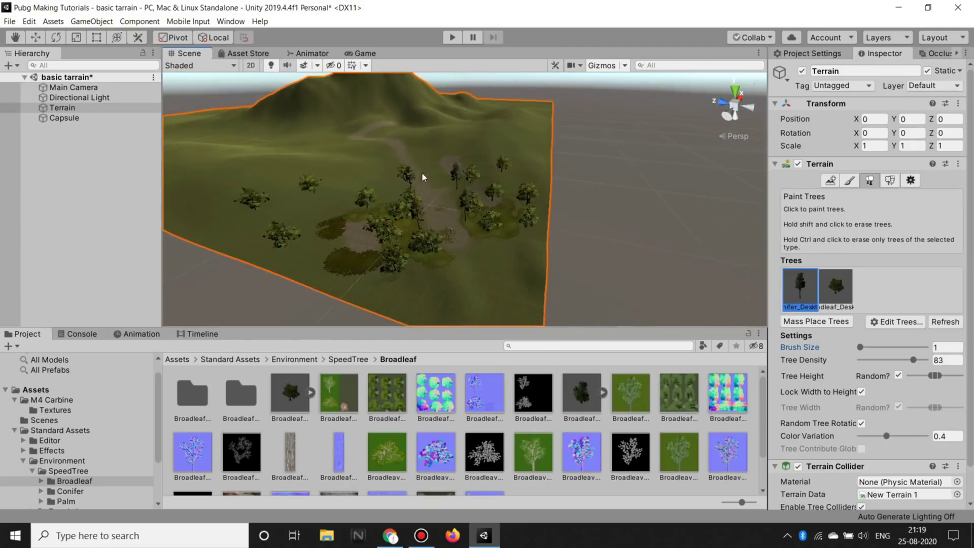
pyautogui.moveTo(494, 243); pyautogui.dragTo(487, 284, button='right')
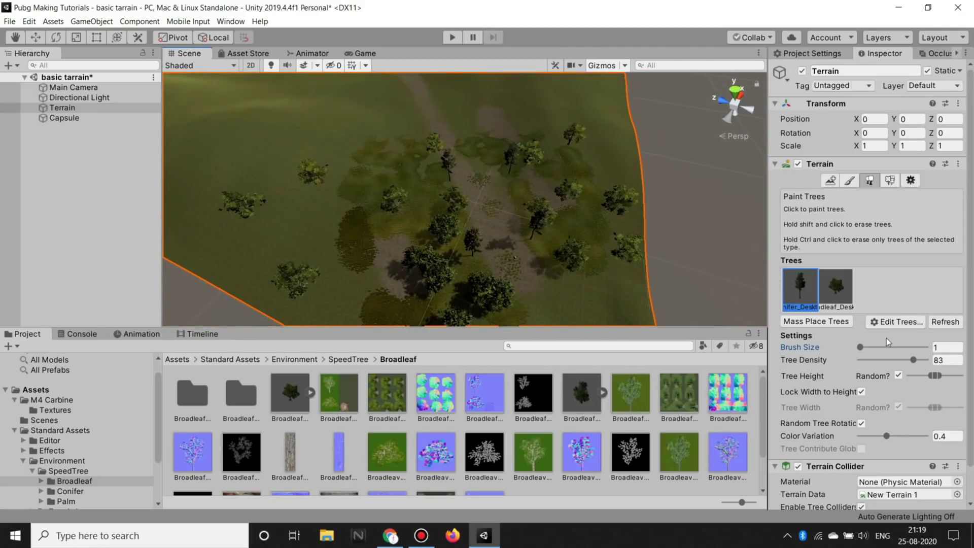
pyautogui.moveTo(862, 349); pyautogui.dragTo(867, 349)
pyautogui.moveTo(452, 160); pyautogui.dragTo(578, 165, button='right')
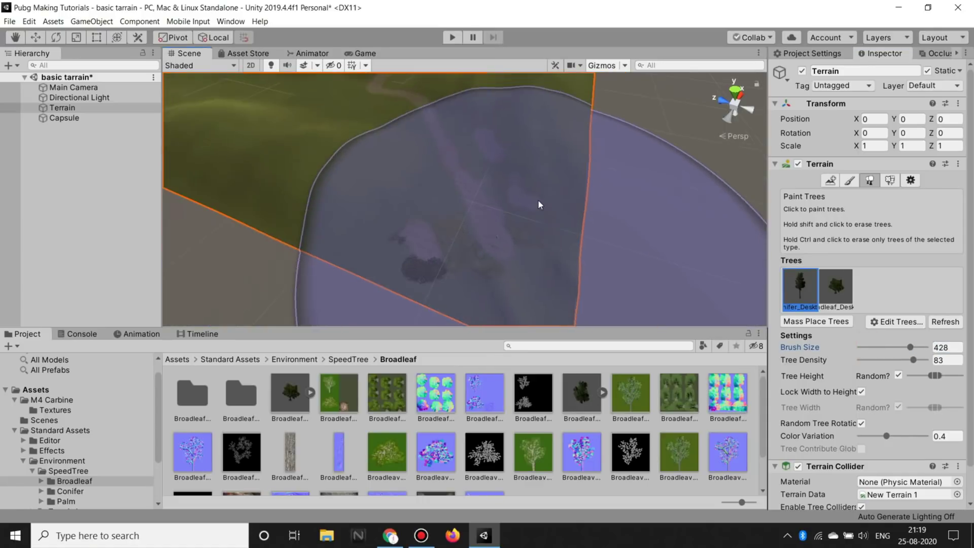
pyautogui.moveTo(578, 166); pyautogui.dragTo(940, 337, button='right')
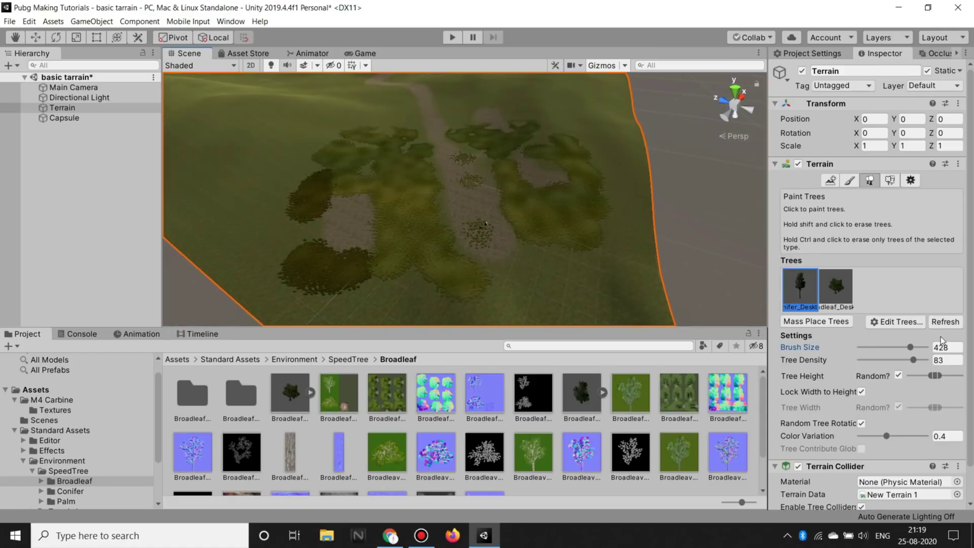
pyautogui.moveTo(913, 347); pyautogui.dragTo(860, 347)
pyautogui.moveTo(614, 243); pyautogui.dragTo(631, 279, button='right')
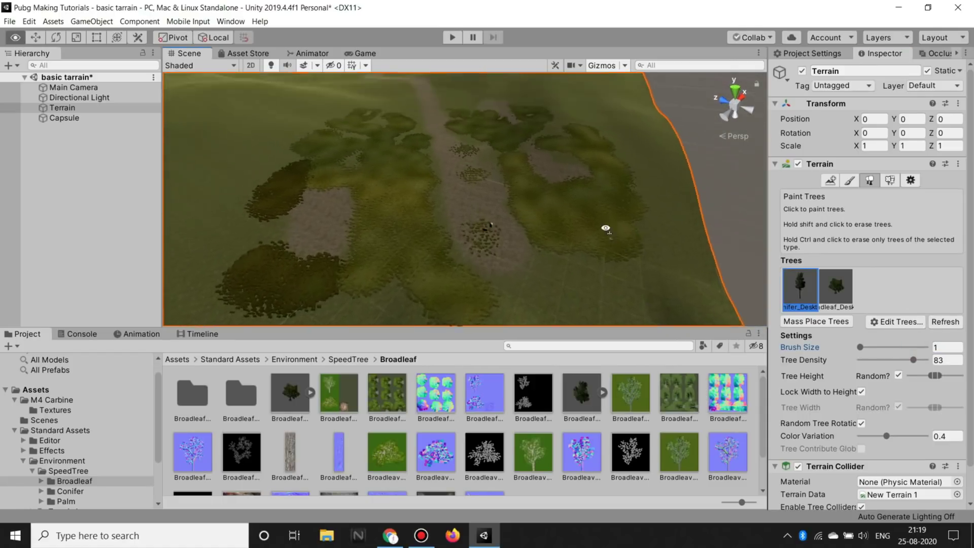
pyautogui.click(824, 322)
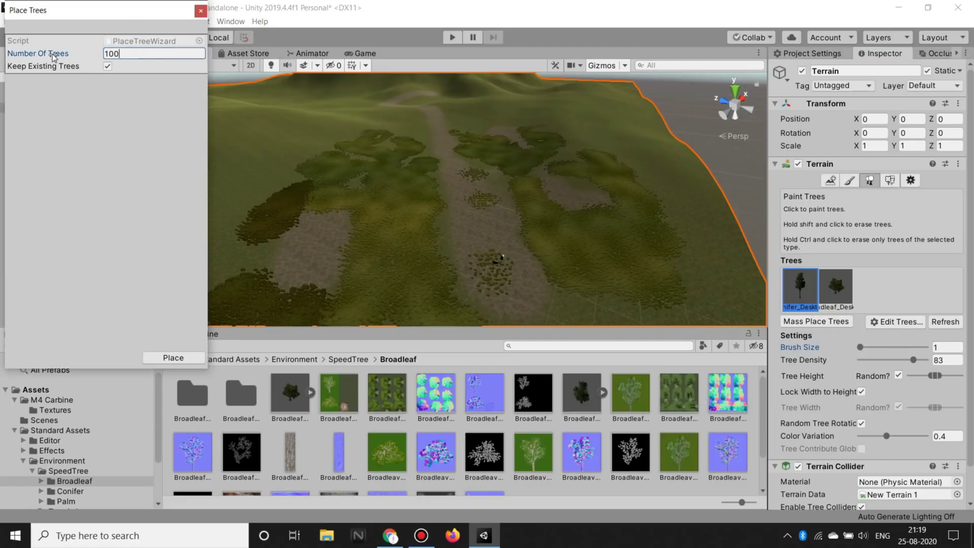
# Step: Mass-place 100 trees over the whole terrain, keeping existing trees, and survey the new forest
pyautogui.click(183, 358)
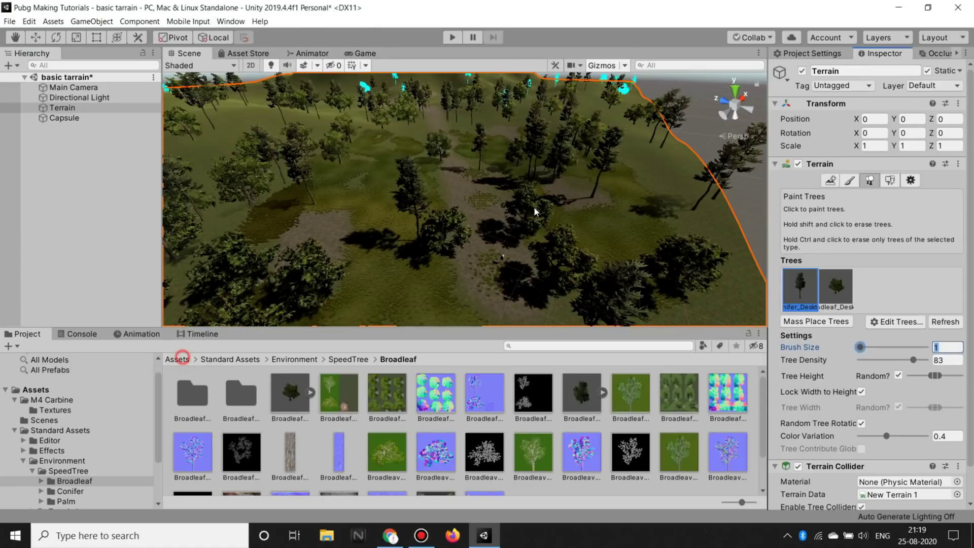
pyautogui.moveTo(543, 172)
pyautogui.mouseDown(button='right')
pyautogui.moveTo(724, 285)
pyautogui.moveTo(634, 175)
pyautogui.moveTo(560, 296)
pyautogui.moveTo(454, 203)
pyautogui.moveTo(626, 240)
pyautogui.moveTo(572, 215)
pyautogui.moveTo(529, 137)
pyautogui.mouseUp(button='right')
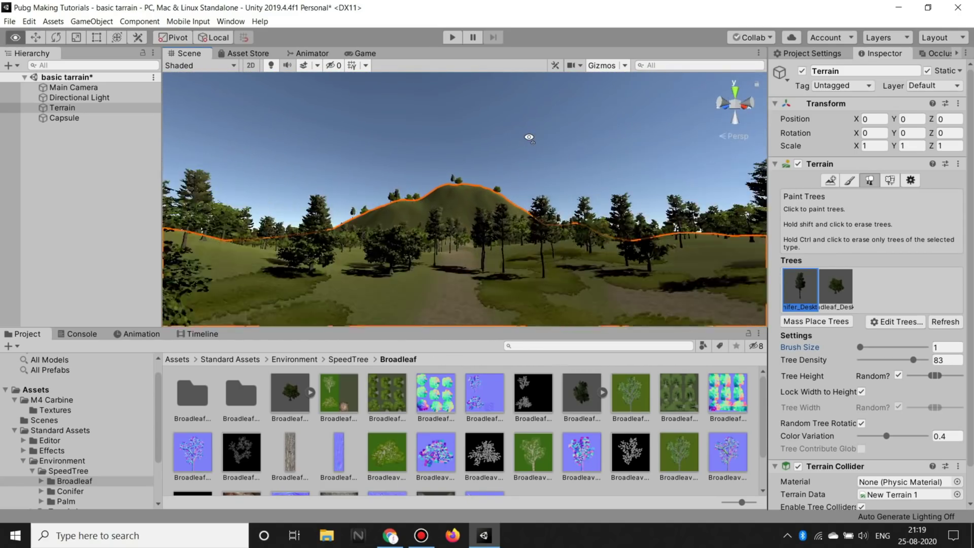
pyautogui.moveTo(529, 137); pyautogui.dragTo(513, 226, button='right')
pyautogui.scroll(-3, 512, 226)
# Step: Switch the Terrain to Paint Texture with the rocky NewLayer 1 dirt layer
pyautogui.click(69, 109)
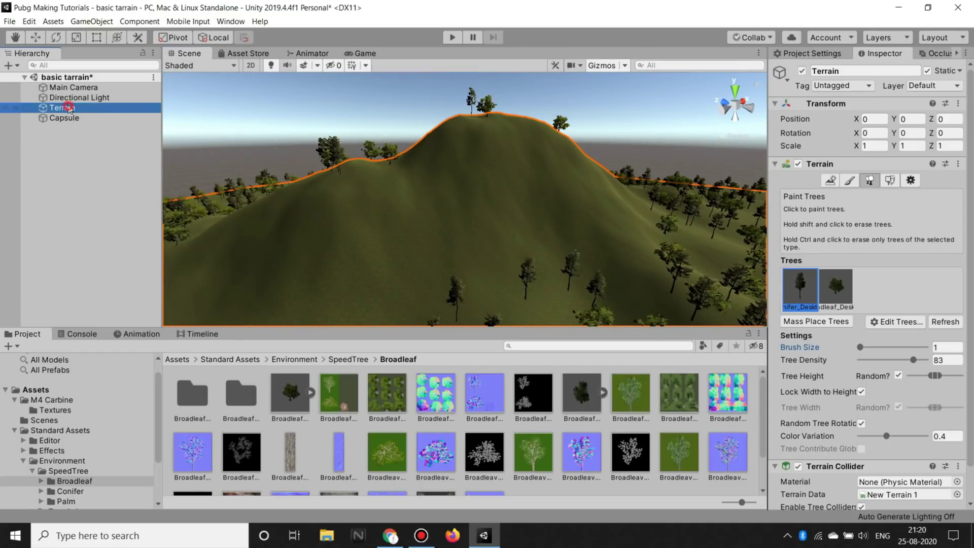
pyautogui.click(849, 180)
pyautogui.click(897, 325)
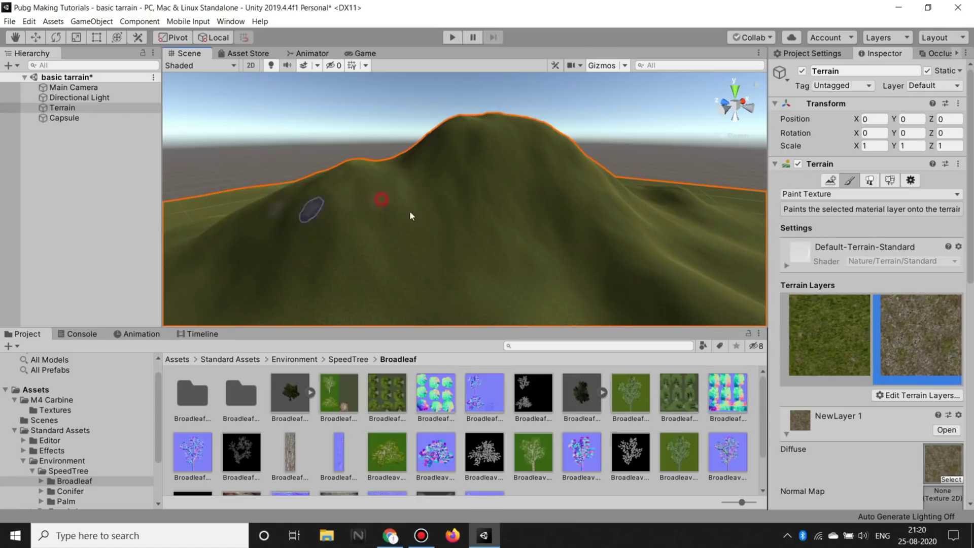
pyautogui.scroll(-5, 958, 344)
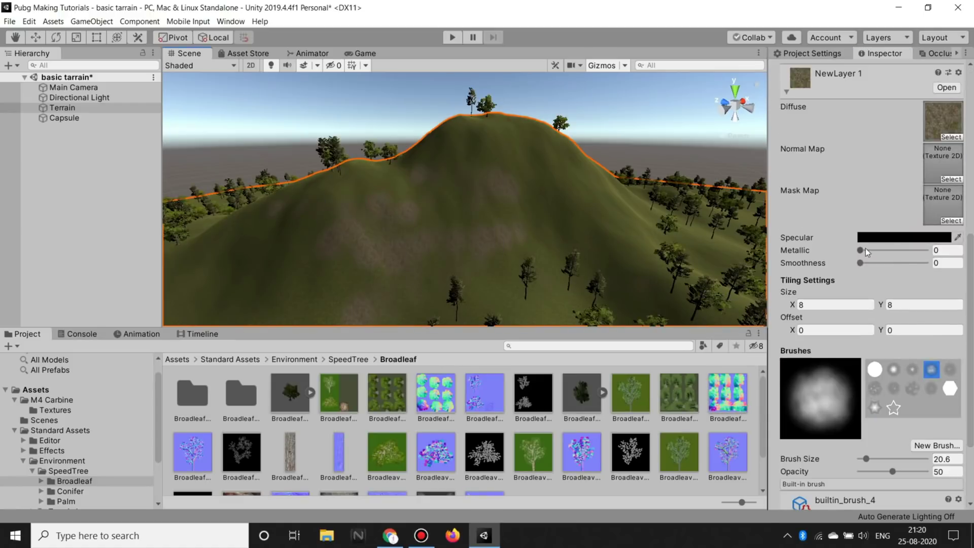
pyautogui.scroll(-3, 794, 365)
# Step: Resize the rocky texture brush, entering 50 for Brush Size, and paint patches on the hill
pyautogui.moveTo(867, 352); pyautogui.dragTo(884, 353)
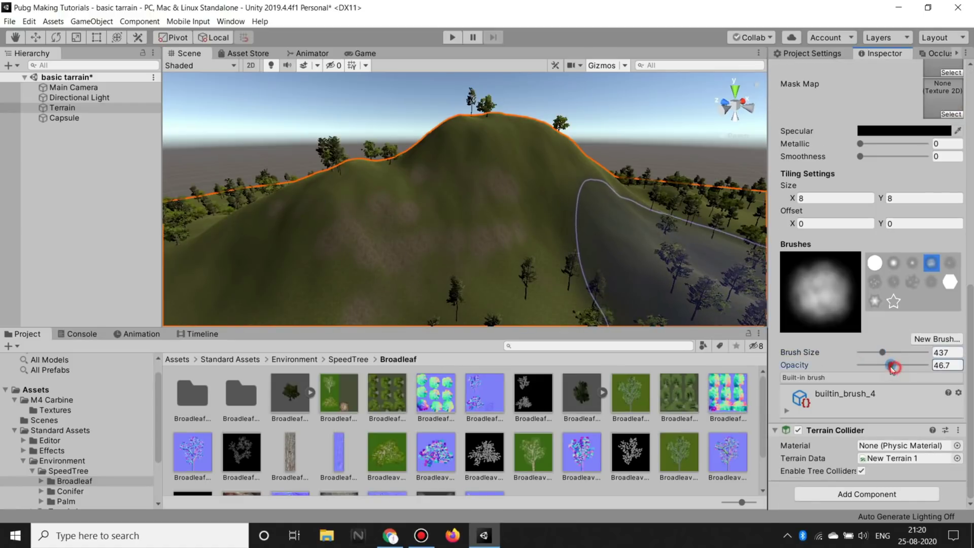
pyautogui.click(955, 352)
pyautogui.write('50')
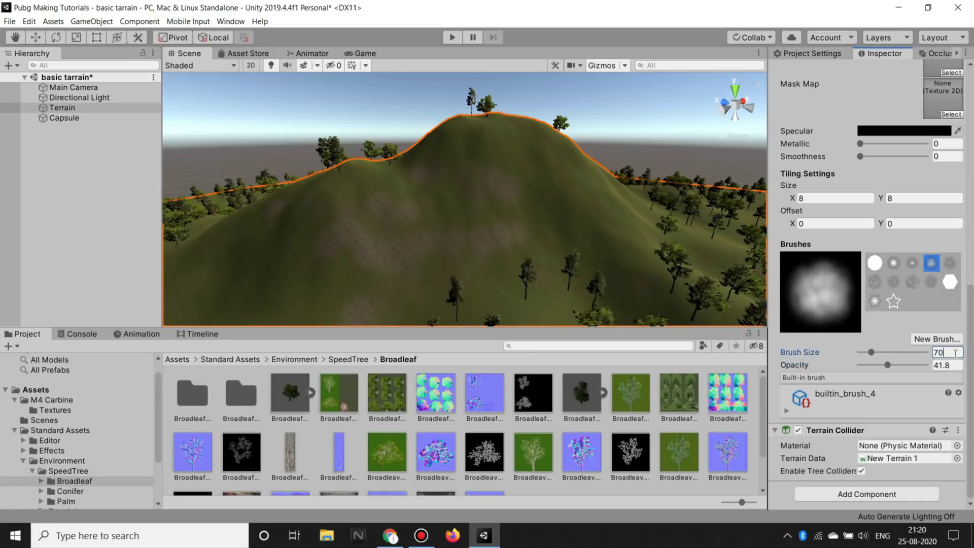
pyautogui.click(574, 114)
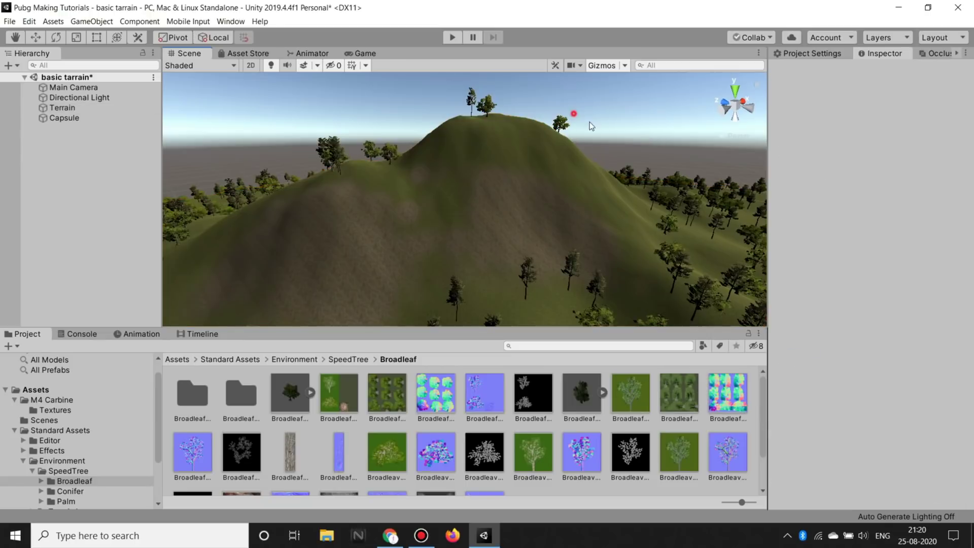
pyautogui.click(56, 109)
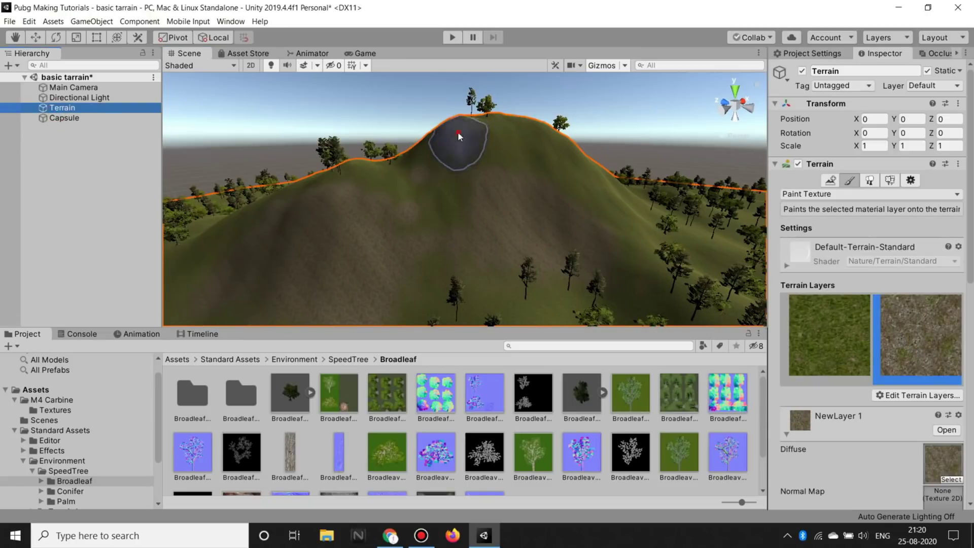
pyautogui.scroll(-3, 603, 193)
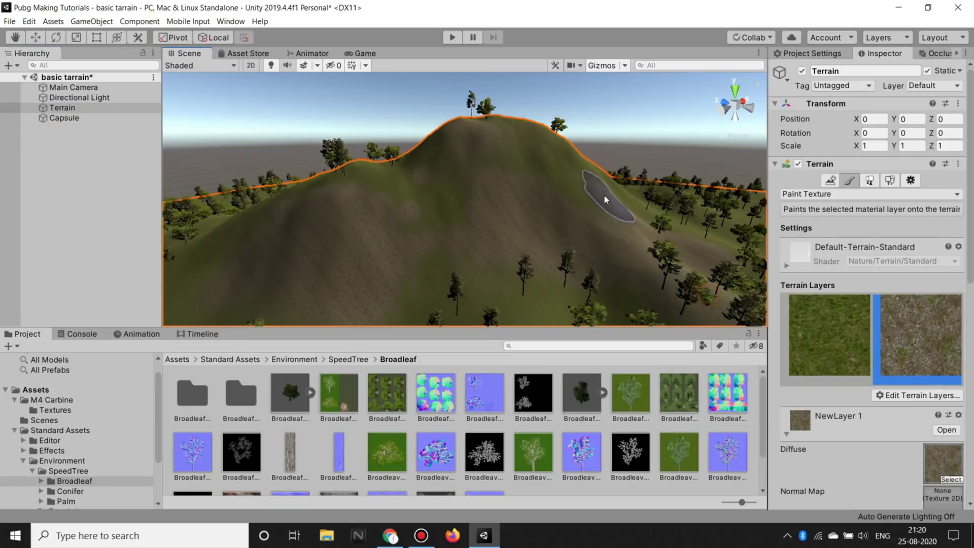
pyautogui.scroll(-5, 589, 191)
pyautogui.scroll(5, 577, 166)
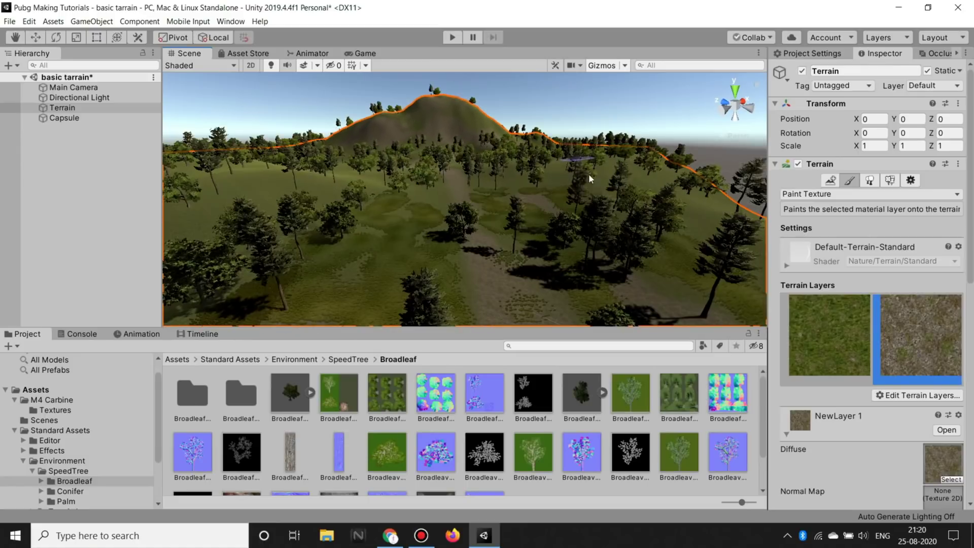
# Step: Raise the Main Camera to Position Y 9.83 and save the scene
pyautogui.click(362, 53)
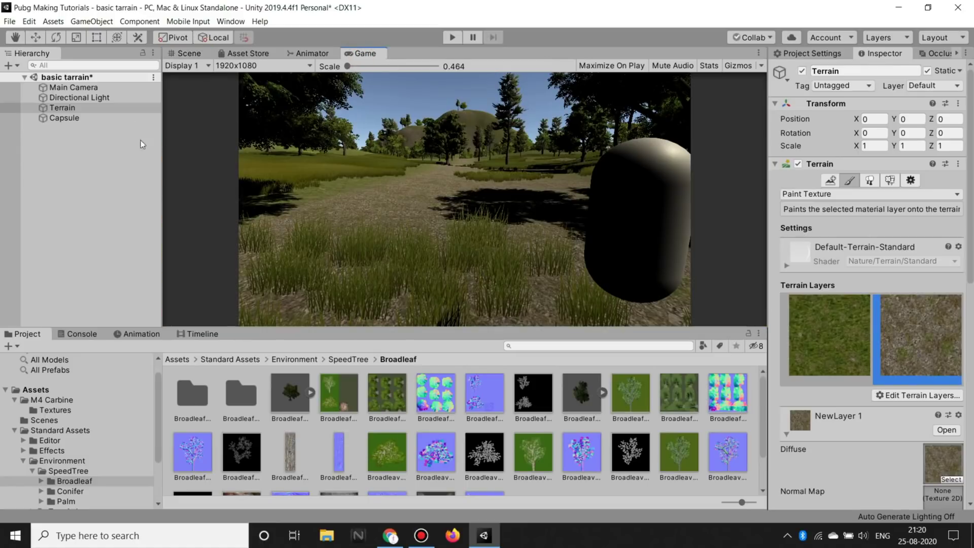
pyautogui.click(67, 87)
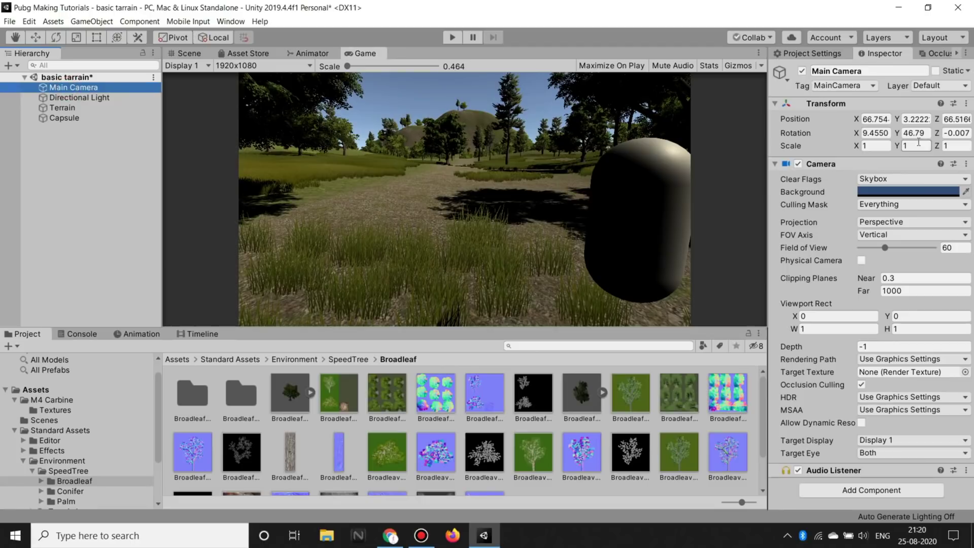
pyautogui.moveTo(897, 119)
pyautogui.mouseDown()
pyautogui.moveTo(967, 132)
pyautogui.moveTo(497, 175)
pyautogui.mouseUp()
pyautogui.hotkey('ctrl', 's')
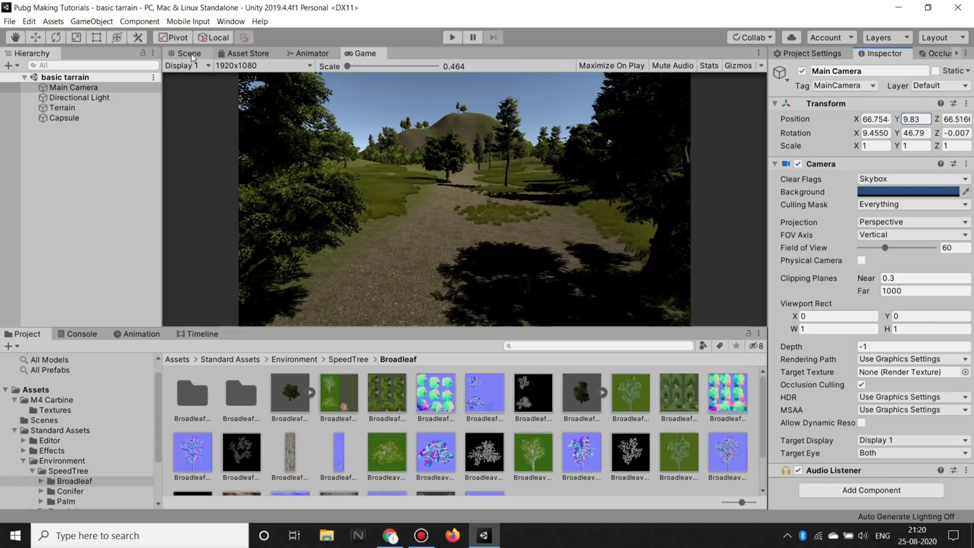
# Step: Look over the trees in the Scene view, then return to the Game view's shot down the path
pyautogui.click(192, 56)
pyautogui.moveTo(456, 203)
pyautogui.keyDown('alt'); pyautogui.mouseDown()
pyautogui.moveTo(635, 380)
pyautogui.moveTo(590, 228)
pyautogui.moveTo(428, 231)
pyautogui.moveTo(580, 157)
pyautogui.moveTo(213, 139)
pyautogui.moveTo(750, 11)
pyautogui.moveTo(641, 181)
pyautogui.mouseUp(); pyautogui.keyUp('alt')
pyautogui.moveTo(512, 184)
pyautogui.keyDown('alt'); pyautogui.mouseDown()
pyautogui.moveTo(449, 227)
pyautogui.moveTo(553, 234)
pyautogui.mouseUp(); pyautogui.keyUp('alt')
pyautogui.click(100, 249)
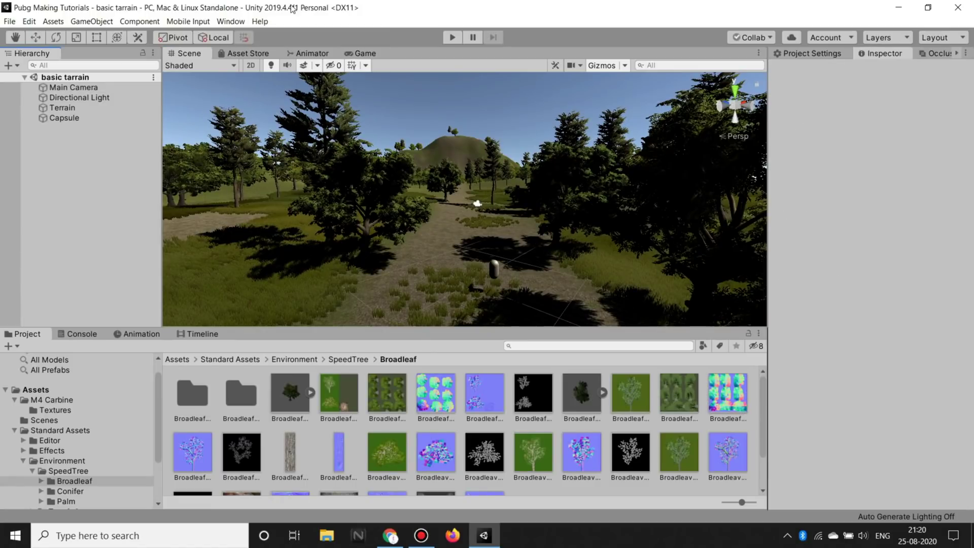
pyautogui.click(364, 53)
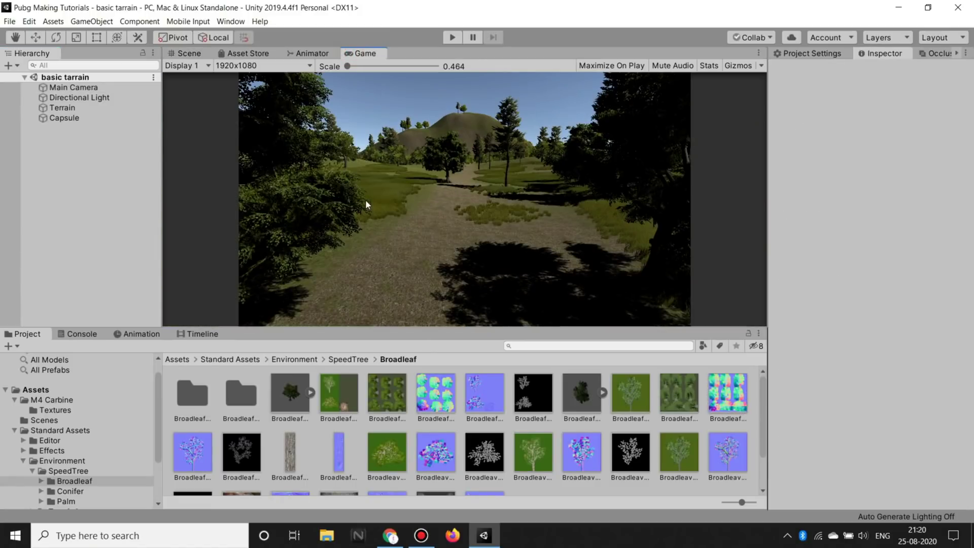